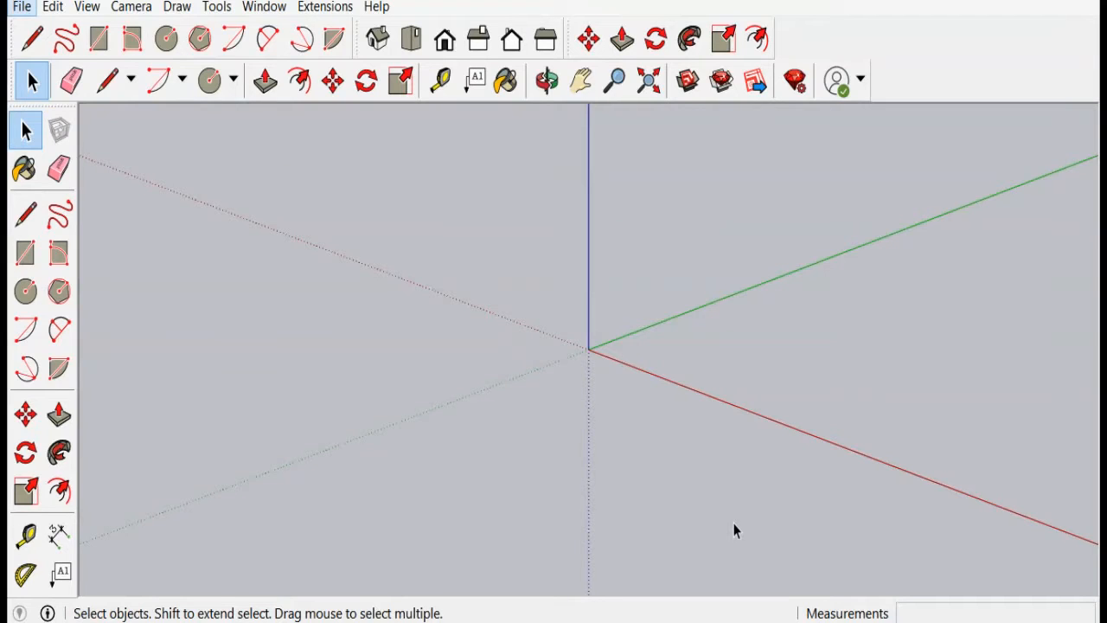
# Step: Toggle toolbars from the toolbar list, enabling Drawing and hiding the Edit and Views toolbars
pyautogui.rightClick(856, 38)
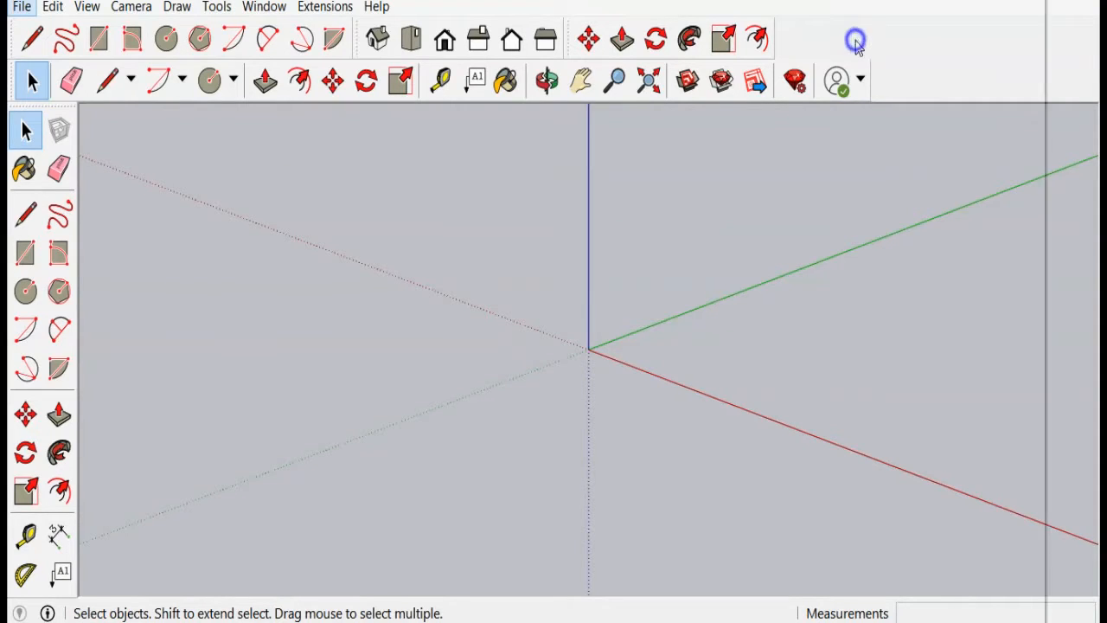
pyautogui.click(880, 103)
pyautogui.rightClick(891, 80)
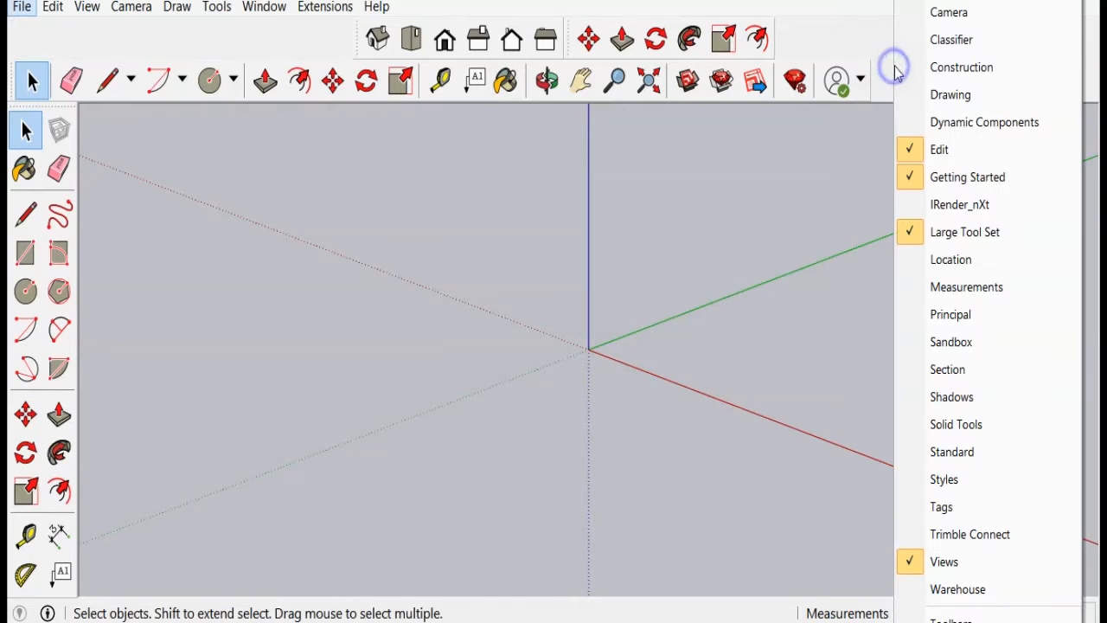
pyautogui.click(931, 95)
pyautogui.rightClick(896, 79)
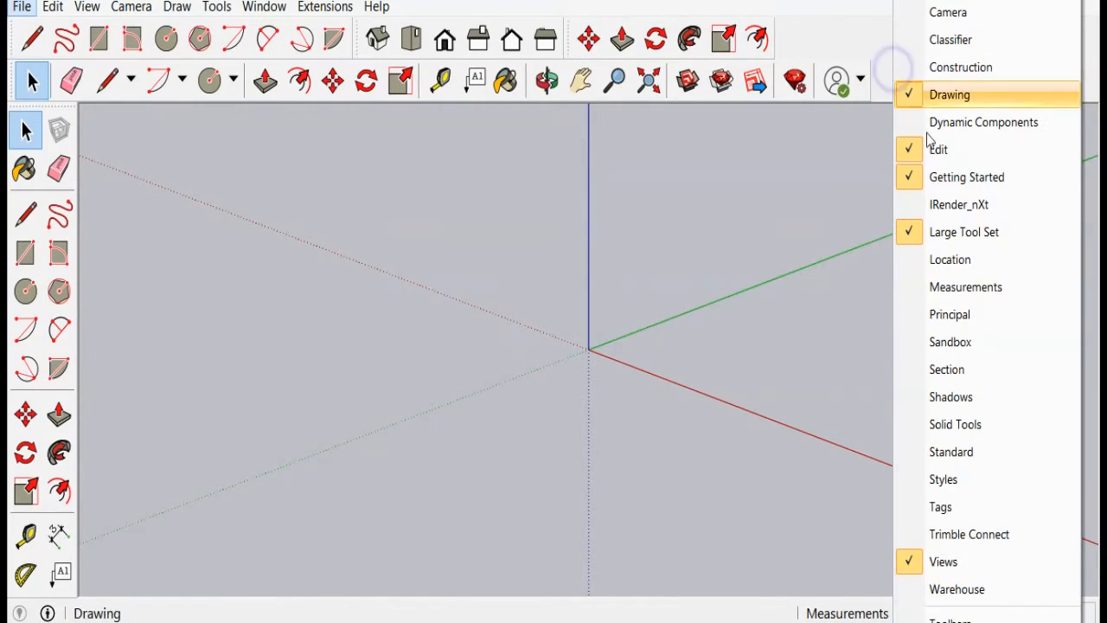
pyautogui.click(927, 138)
pyautogui.rightClick(918, 76)
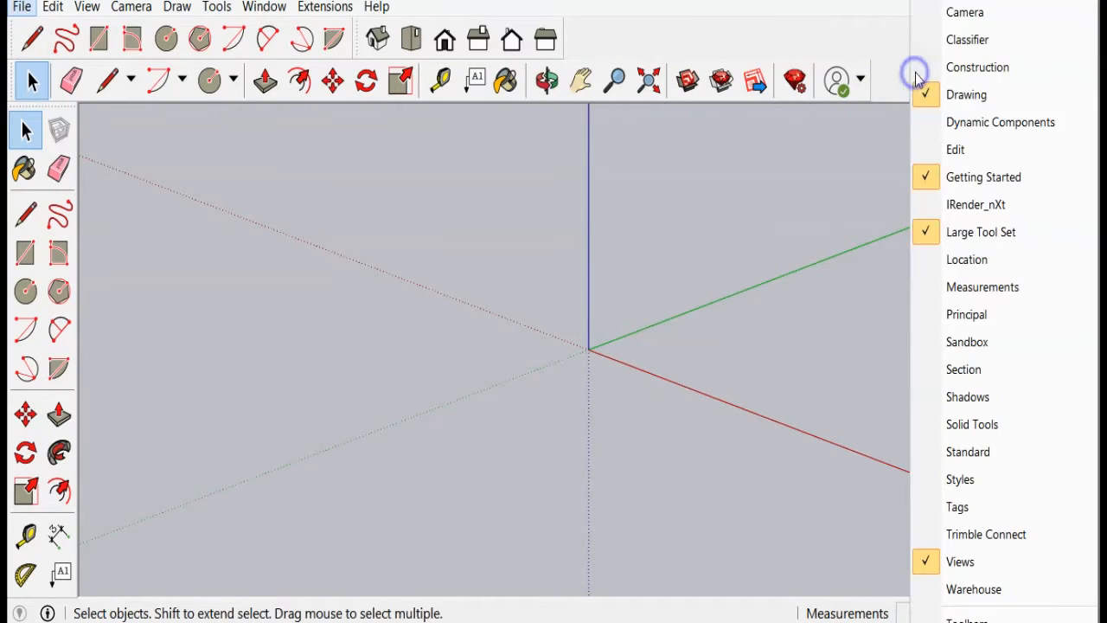
pyautogui.click(966, 564)
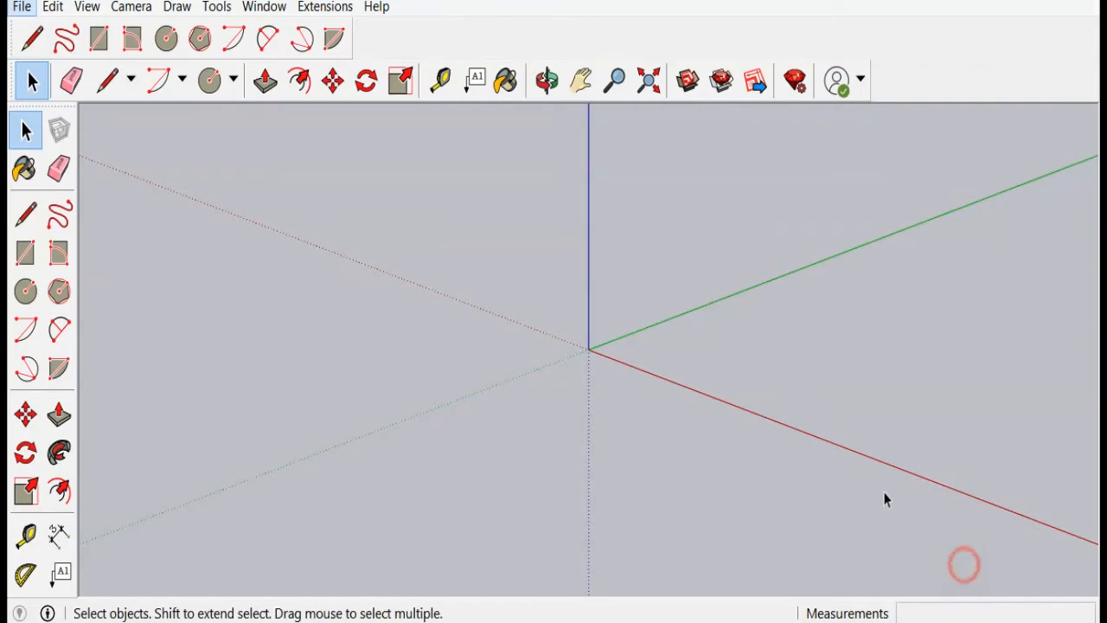
# Step: Open the Toolbars dialog and re-enable the Edit and Views toolbars
pyautogui.click(87, 7)
pyautogui.click(111, 29)
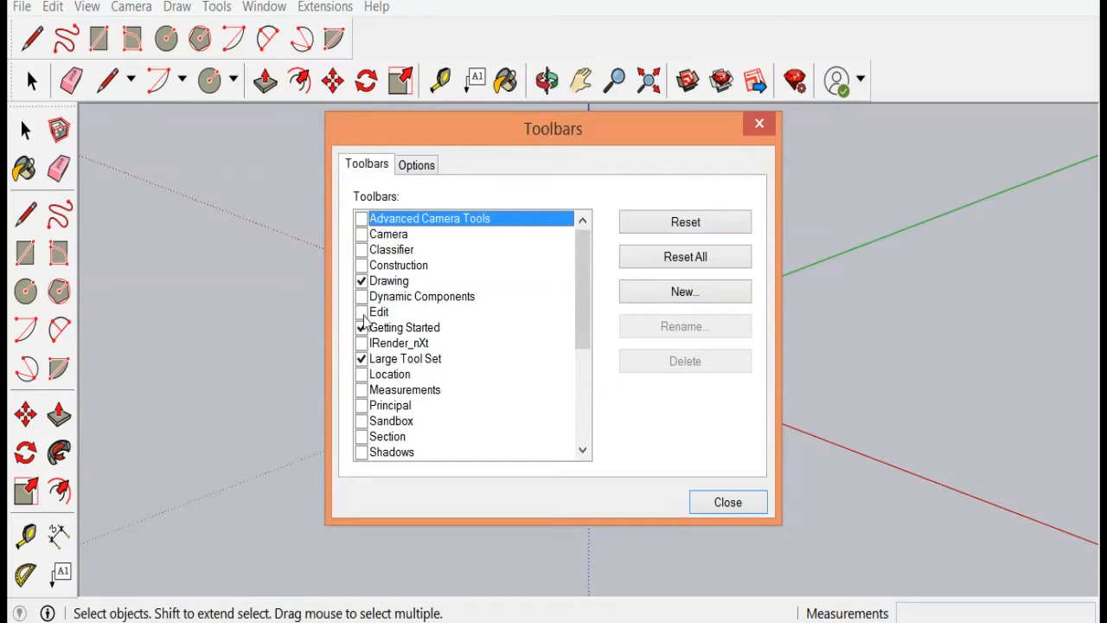
pyautogui.click(361, 312)
pyautogui.moveTo(583, 309); pyautogui.dragTo(578, 372)
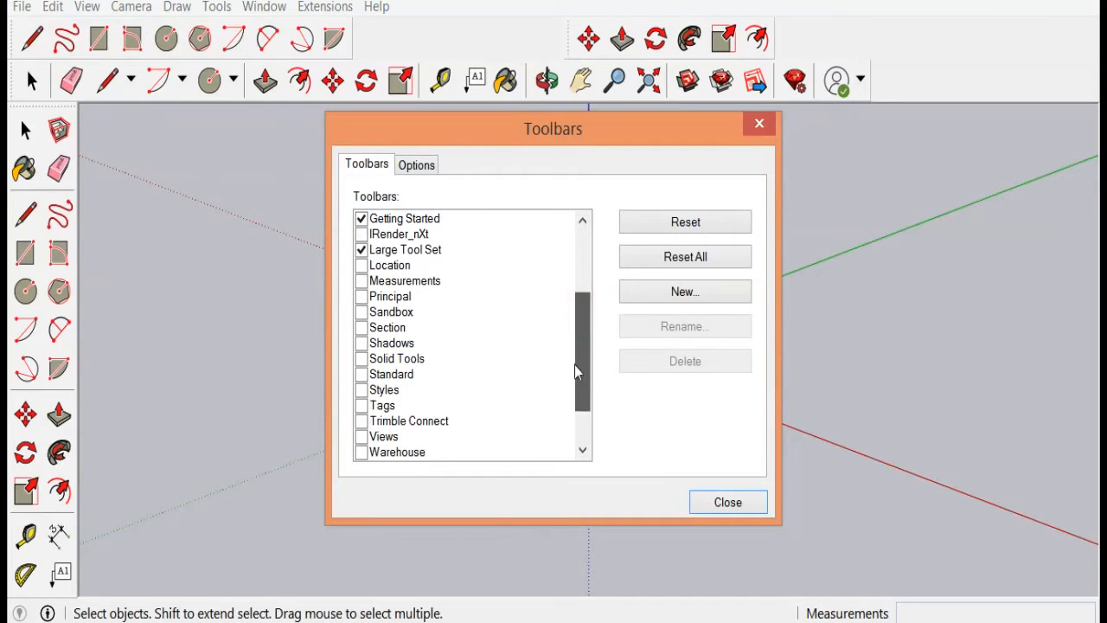
pyautogui.click(361, 437)
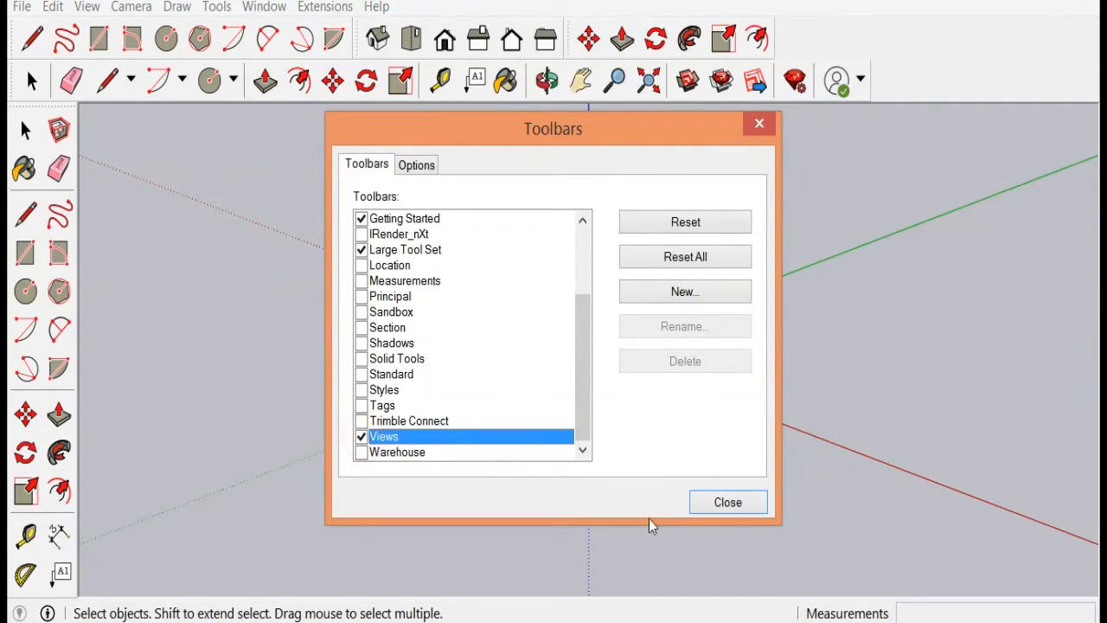
pyautogui.click(735, 505)
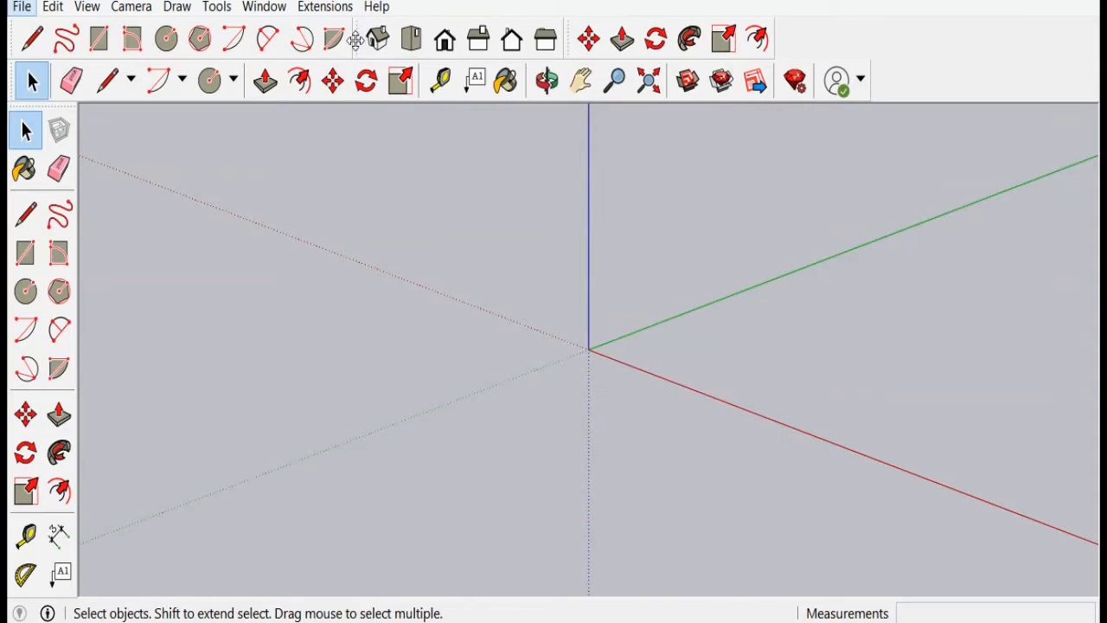
# Step: Undock the Views and Edit toolbars and redock them side by side in the top toolbar row
pyautogui.moveTo(356, 40); pyautogui.dragTo(360, 161)
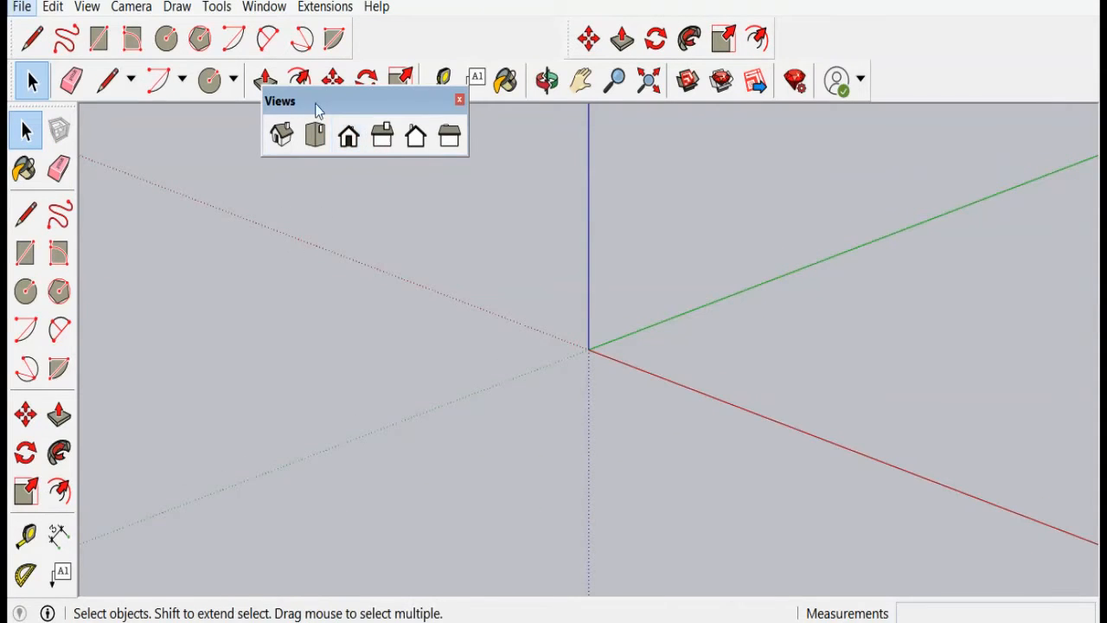
pyautogui.moveTo(322, 101); pyautogui.dragTo(291, 214)
pyautogui.moveTo(564, 38)
pyautogui.mouseDown()
pyautogui.moveTo(588, 104)
pyautogui.moveTo(501, 217)
pyautogui.moveTo(533, 244)
pyautogui.mouseUp()
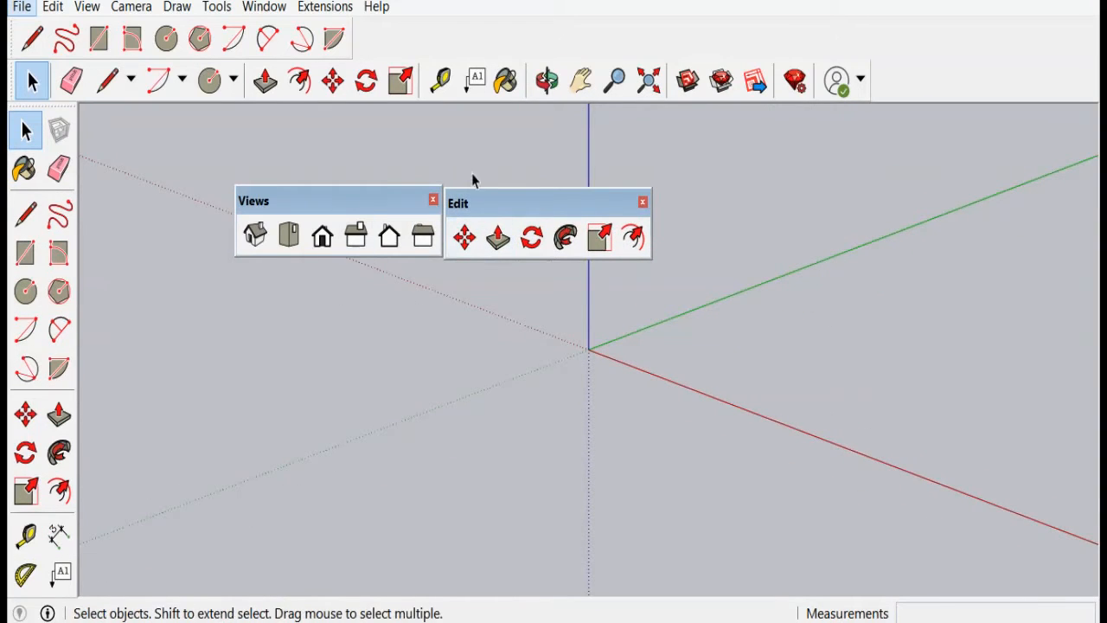
pyautogui.click(490, 206)
pyautogui.moveTo(542, 169)
pyautogui.mouseDown()
pyautogui.moveTo(457, 50)
pyautogui.moveTo(395, 55)
pyautogui.mouseUp()
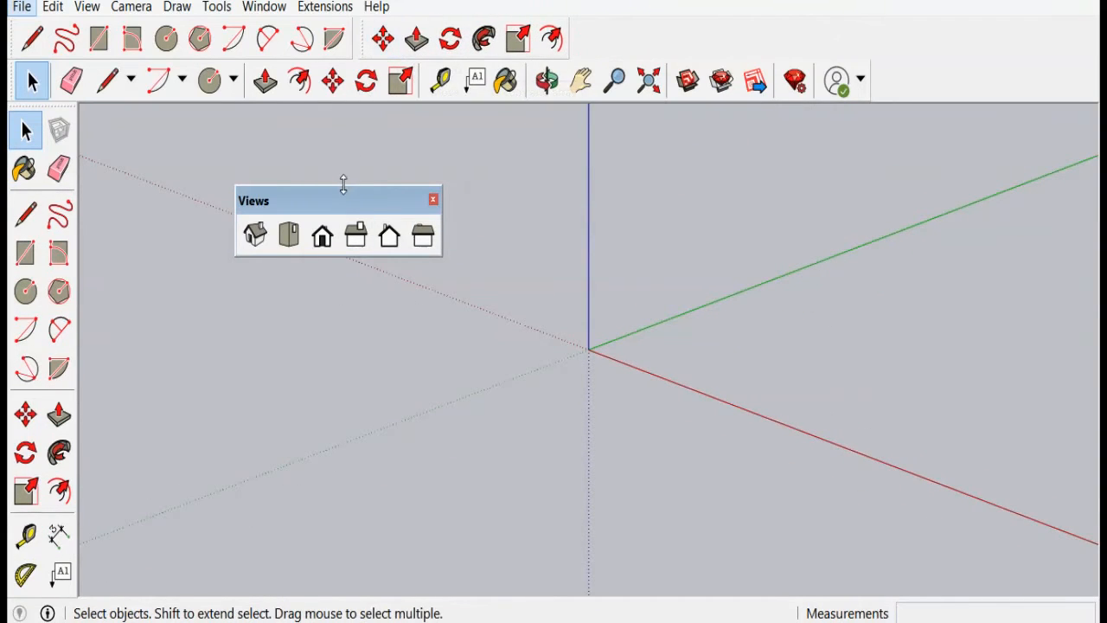
pyautogui.moveTo(356, 197); pyautogui.dragTo(671, 34)
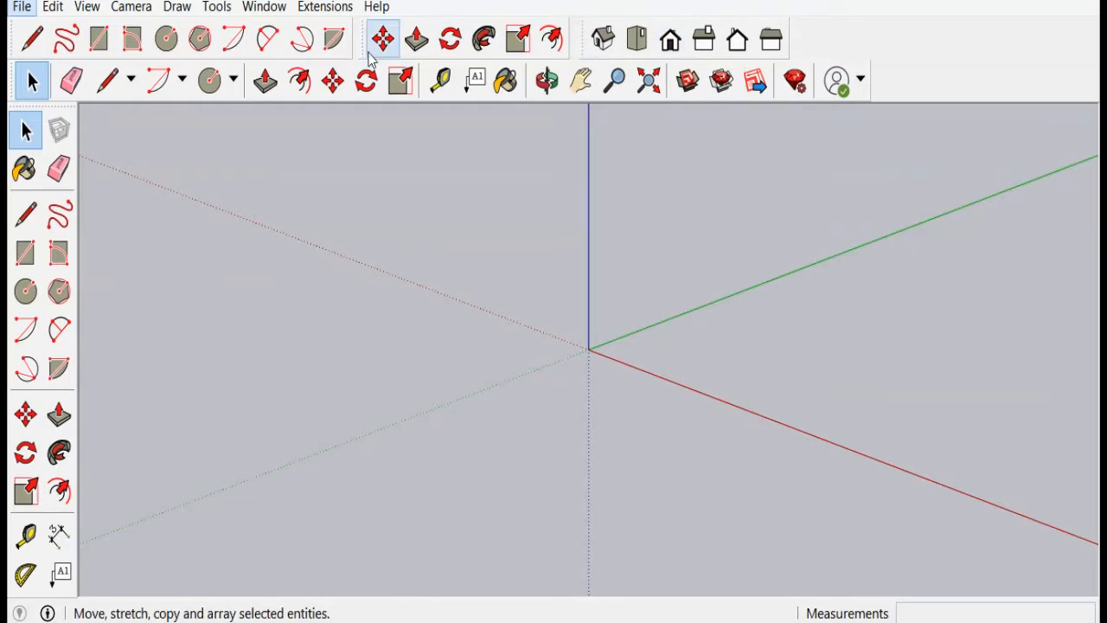
pyautogui.moveTo(364, 48); pyautogui.dragTo(357, 48)
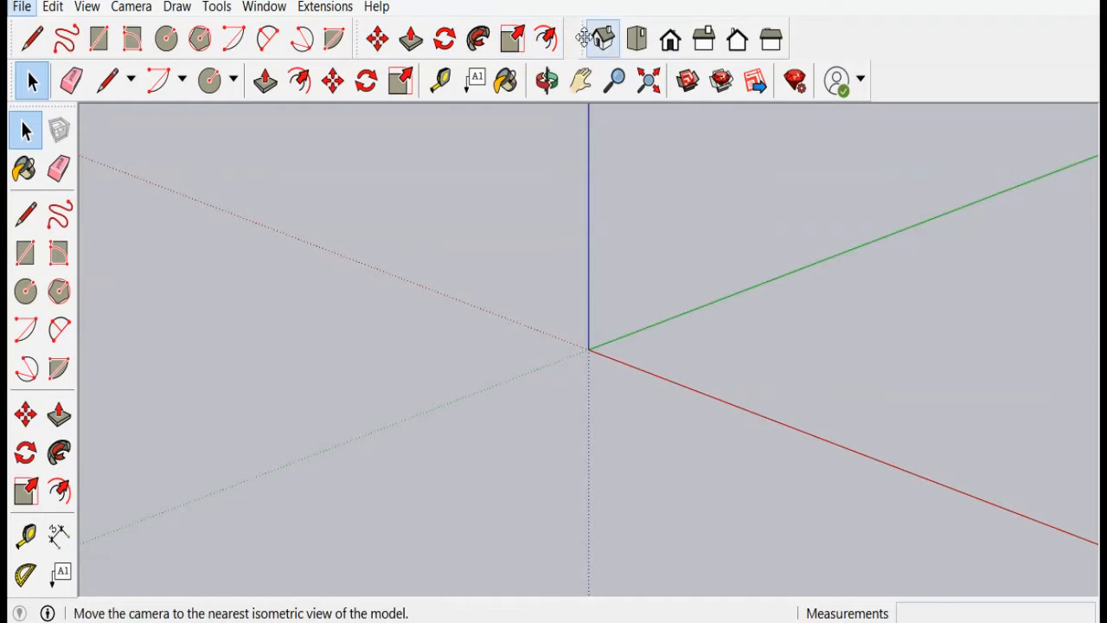
pyautogui.moveTo(576, 37); pyautogui.dragTo(564, 34)
# Step: Switch the camera to the Iso standard view
pyautogui.scroll(-3, 378, 337)
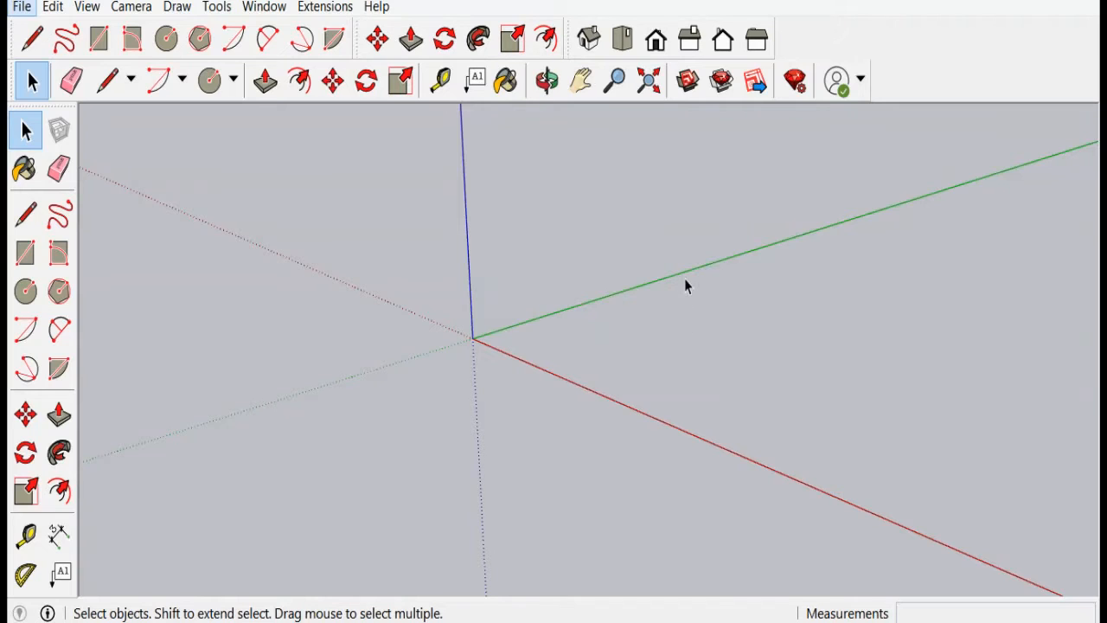
pyautogui.scroll(5, 686, 282)
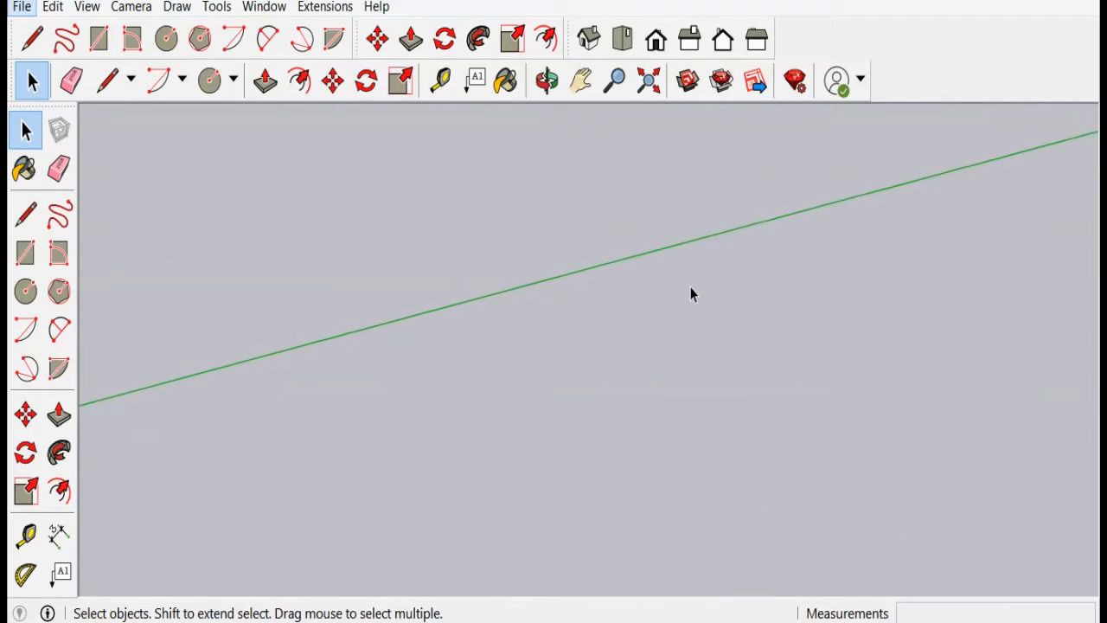
pyautogui.scroll(1, 690, 288)
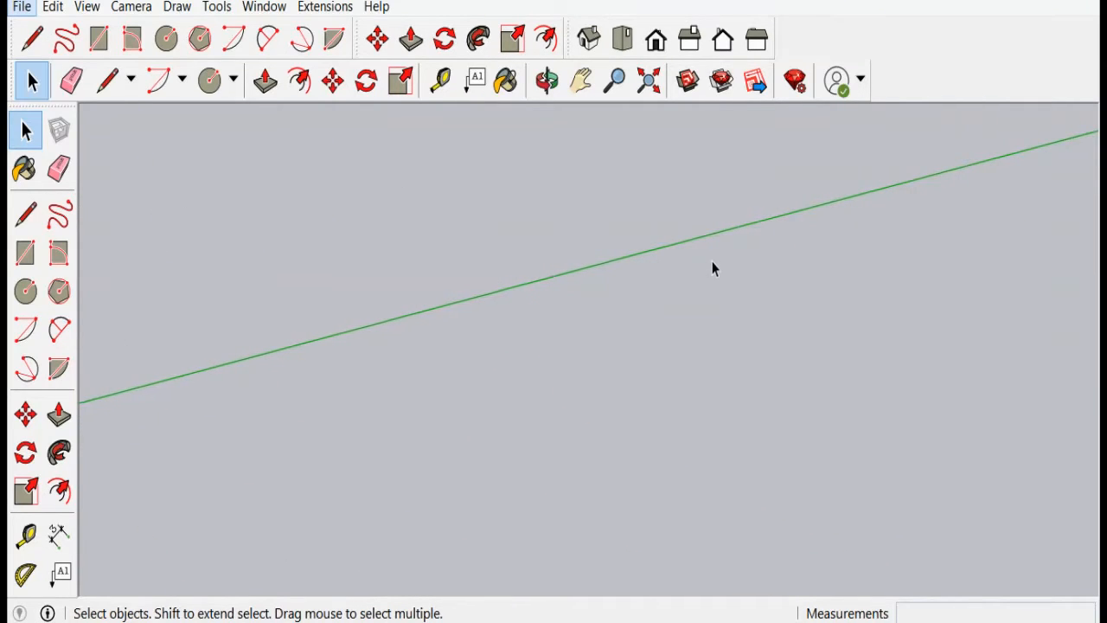
pyautogui.scroll(-2, 712, 264)
pyautogui.scroll(-4, 712, 266)
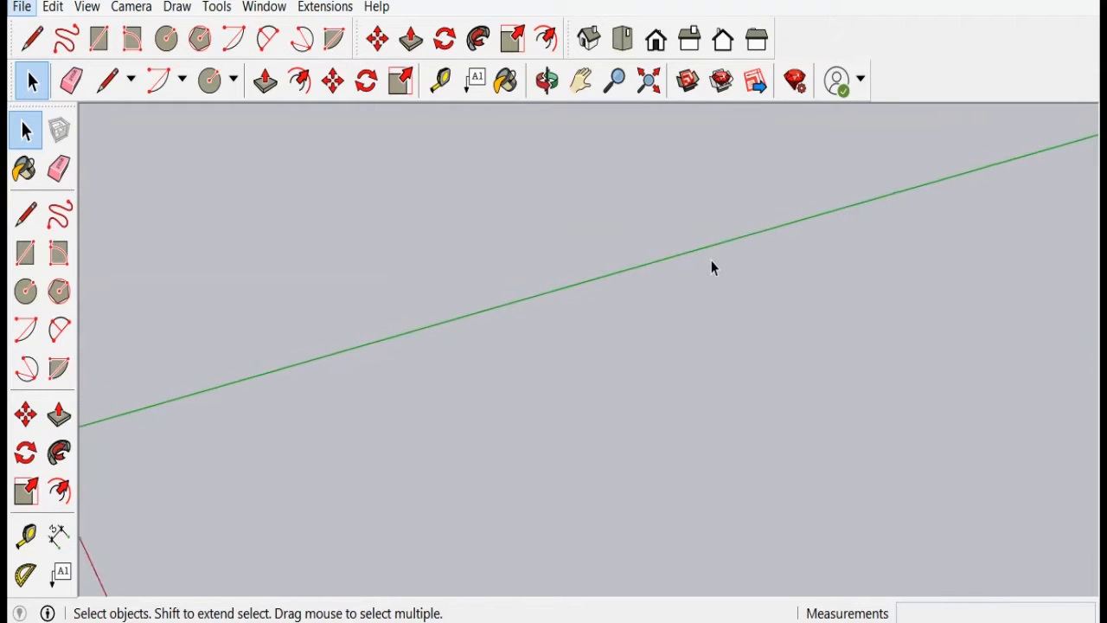
pyautogui.scroll(4, 712, 266)
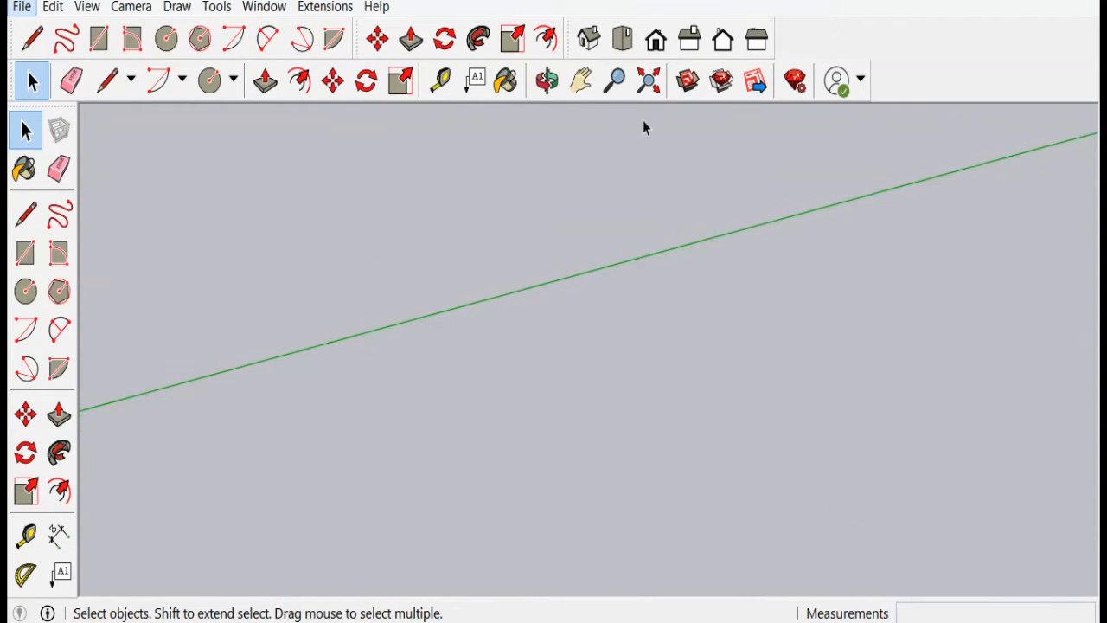
pyautogui.click(590, 43)
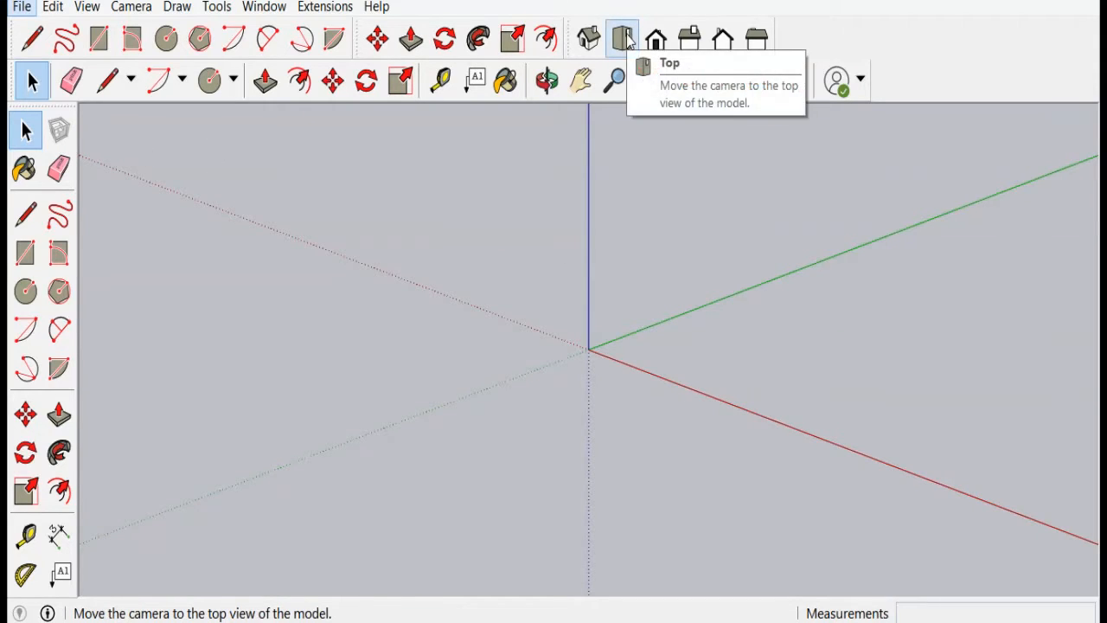
# Step: Draw a rectangle about 10.62 m by 7.13 m on the ground to the right of the origin
pyautogui.click(25, 252)
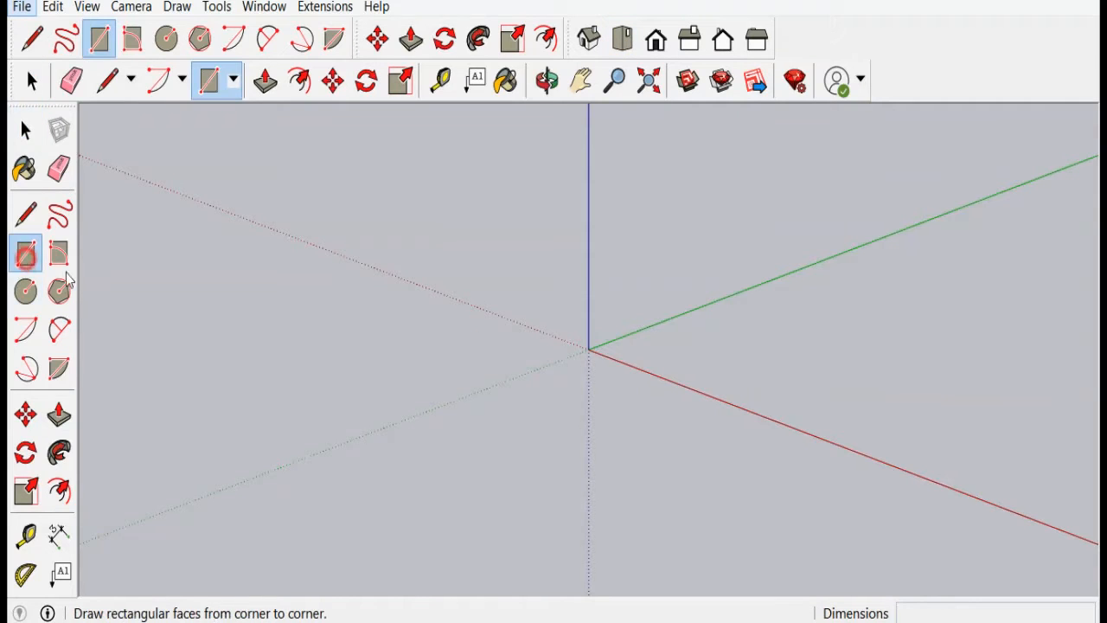
pyautogui.click(736, 332)
pyautogui.click(1017, 353)
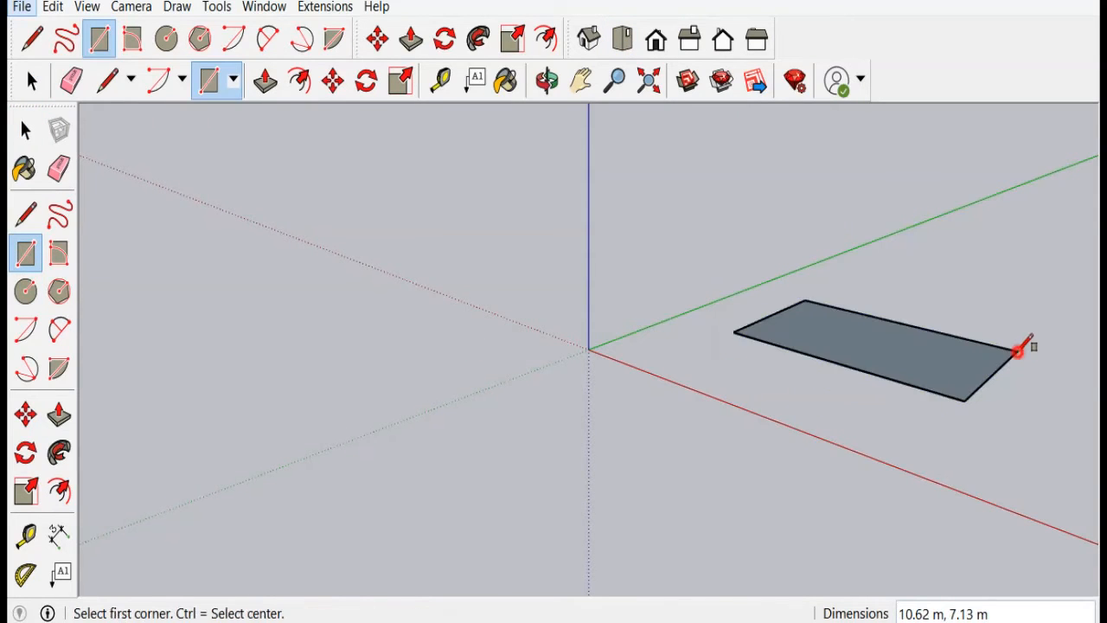
# Step: Cycle through the Top, Front, Right, Back and Bottom standard views of the model
pyautogui.click(621, 50)
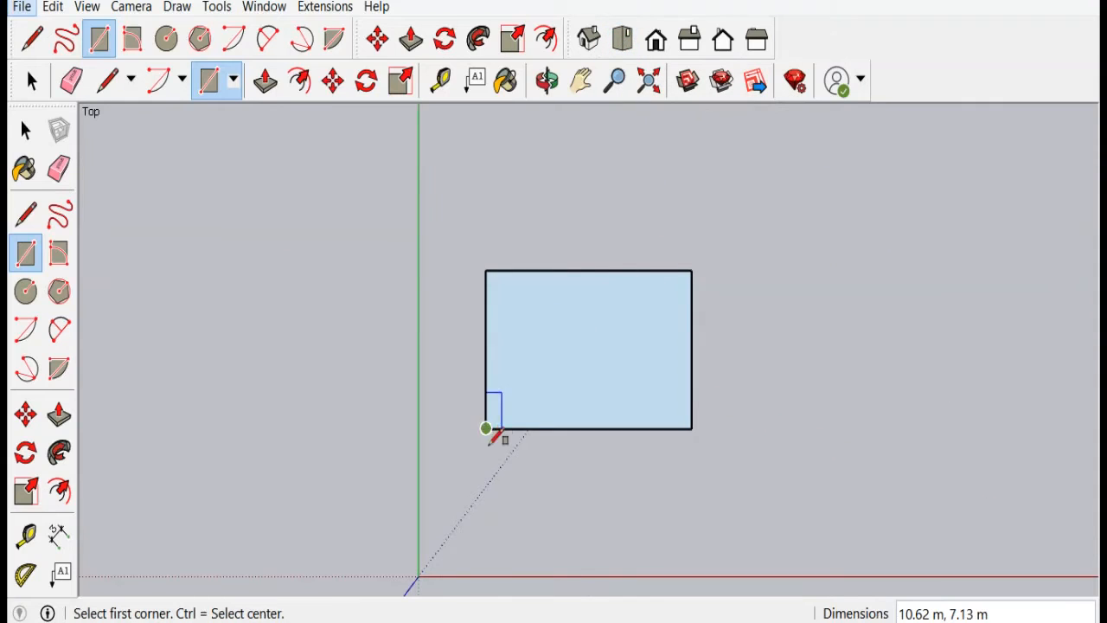
pyautogui.click(655, 44)
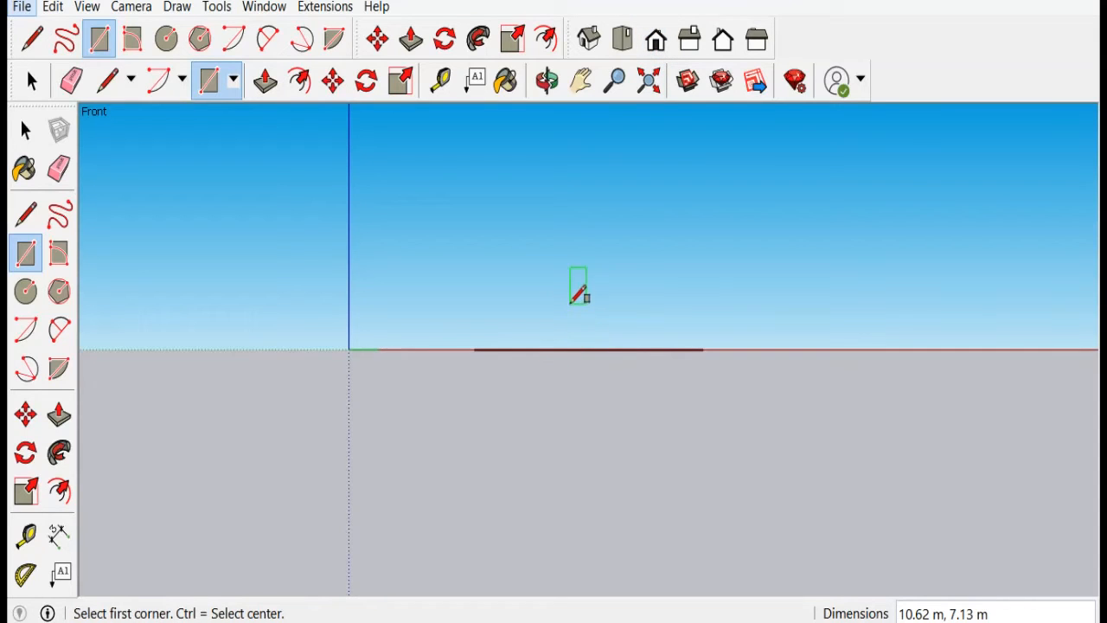
pyautogui.scroll(4, 473, 350)
pyautogui.scroll(-2, 473, 350)
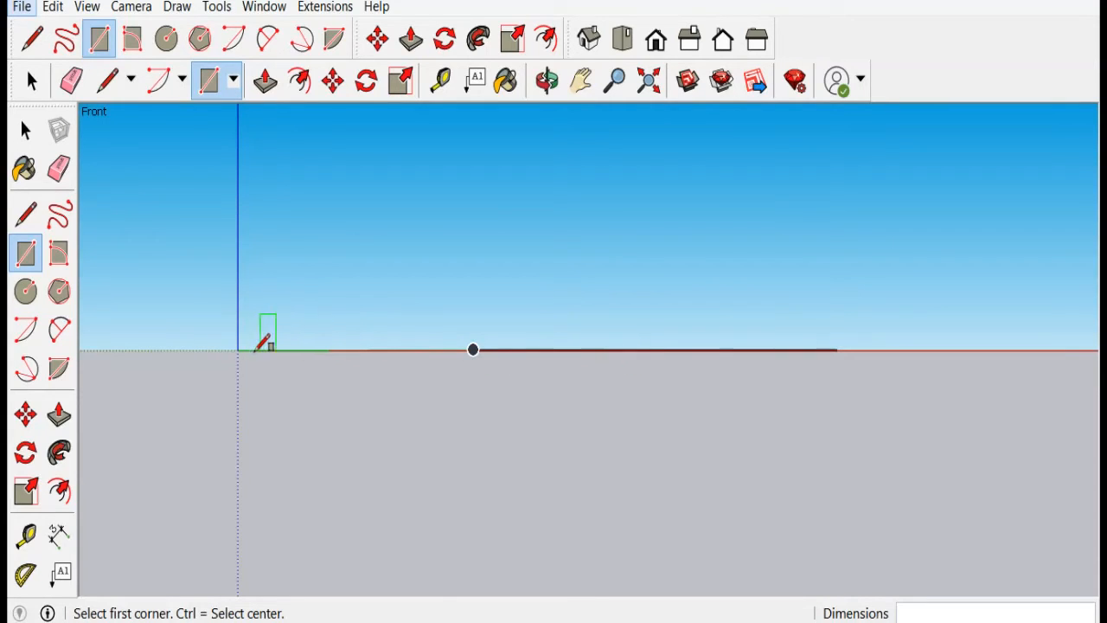
pyautogui.scroll(1, 738, 328)
pyautogui.scroll(3, 731, 335)
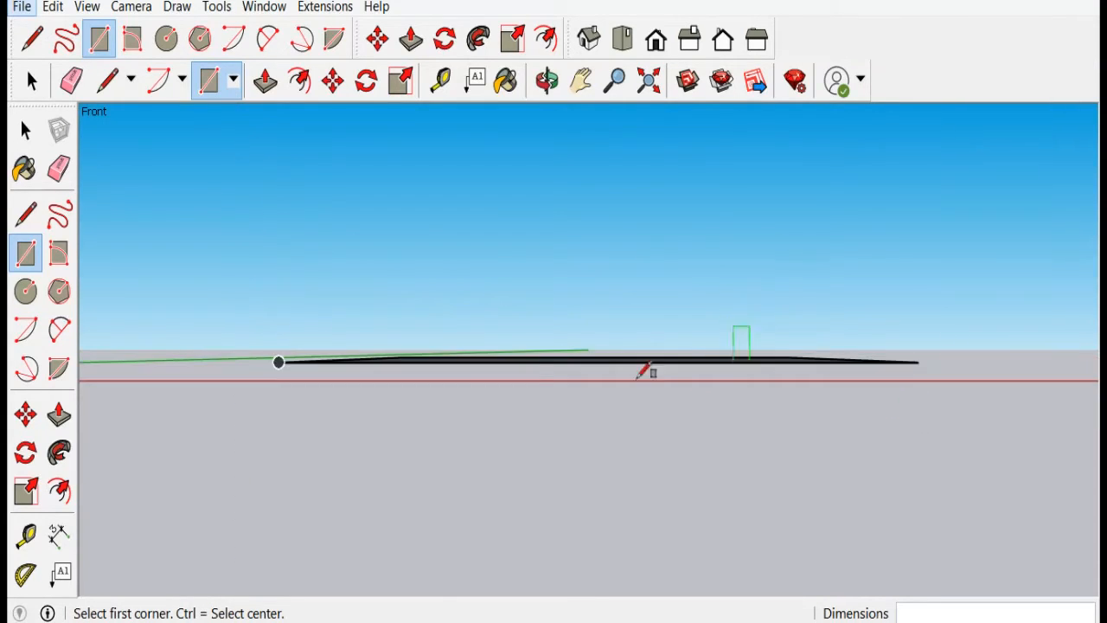
pyautogui.scroll(-2, 607, 402)
pyautogui.scroll(-4, 736, 373)
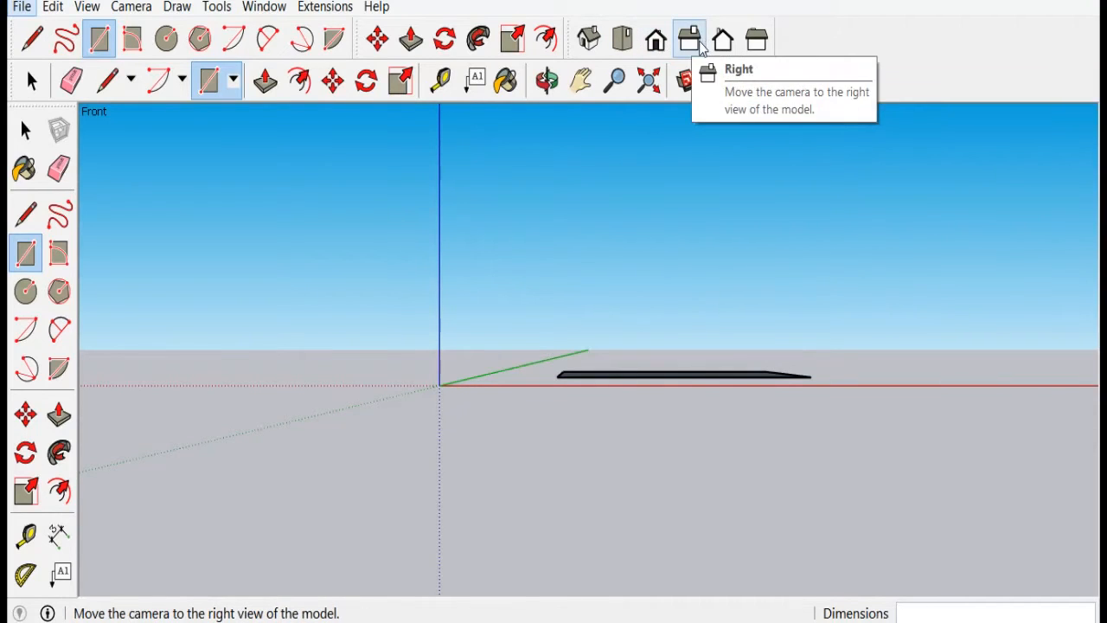
pyautogui.click(698, 45)
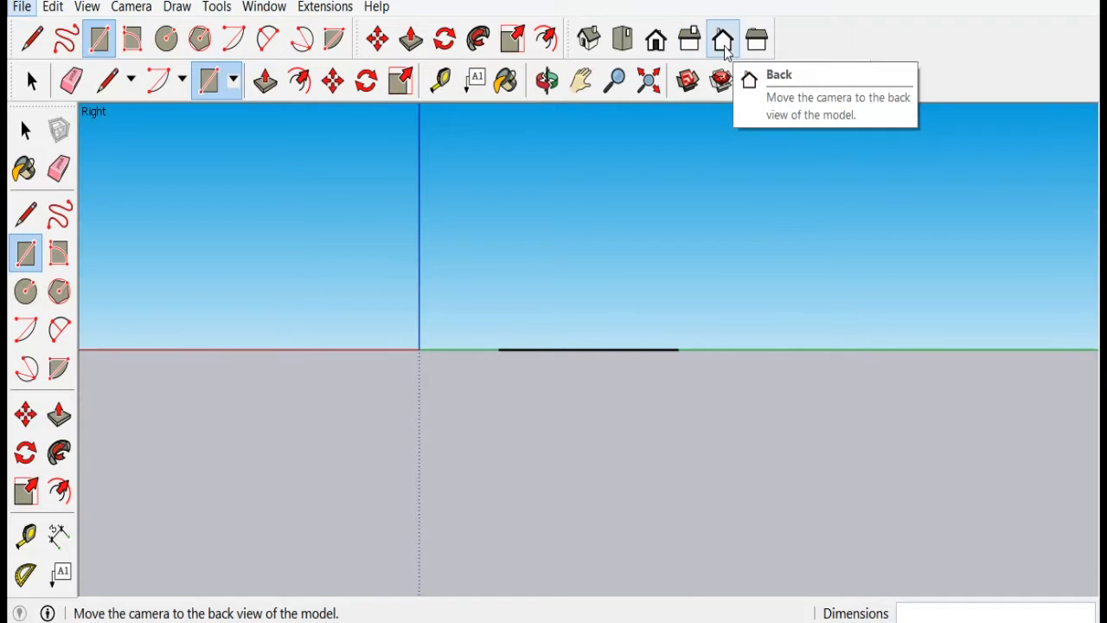
pyautogui.click(724, 46)
pyautogui.click(756, 45)
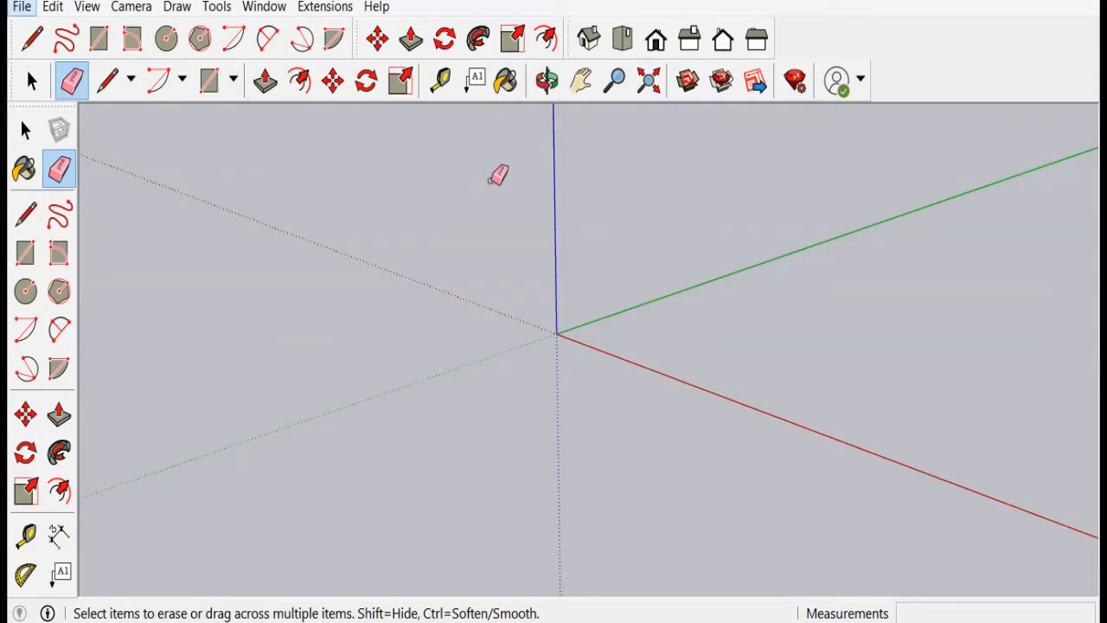
# Step: Draw a new rectangle on the ground by entering its dimensions as 5,7
pyautogui.press('space')
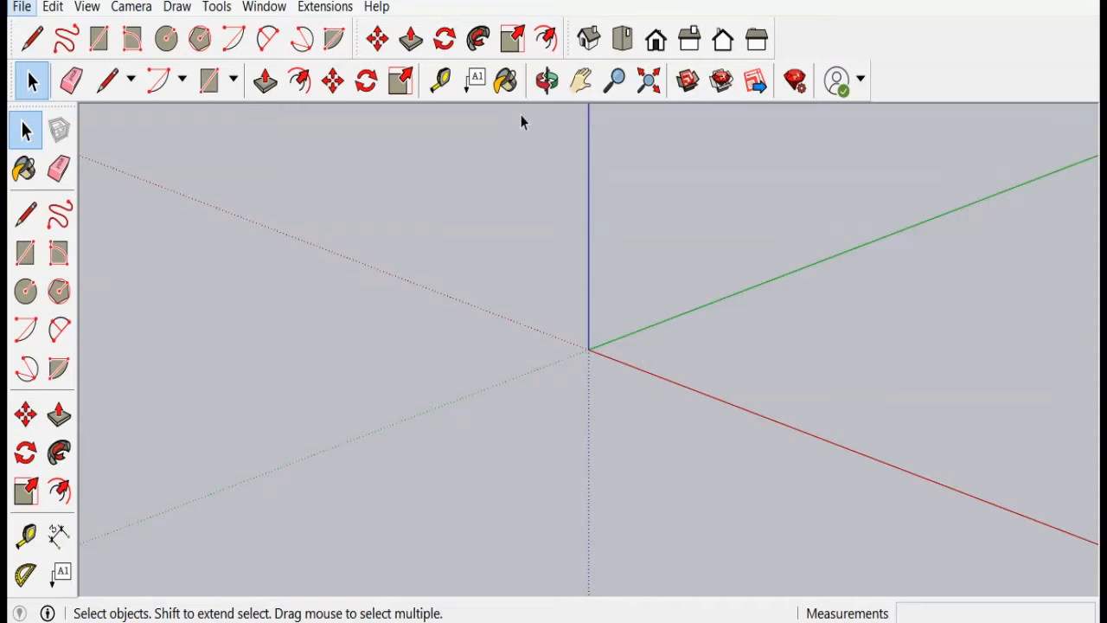
pyautogui.click(26, 252)
pyautogui.scroll(-1, 571, 348)
pyautogui.moveTo(571, 348); pyautogui.dragTo(390, 346, button='middle')
pyautogui.click(382, 350)
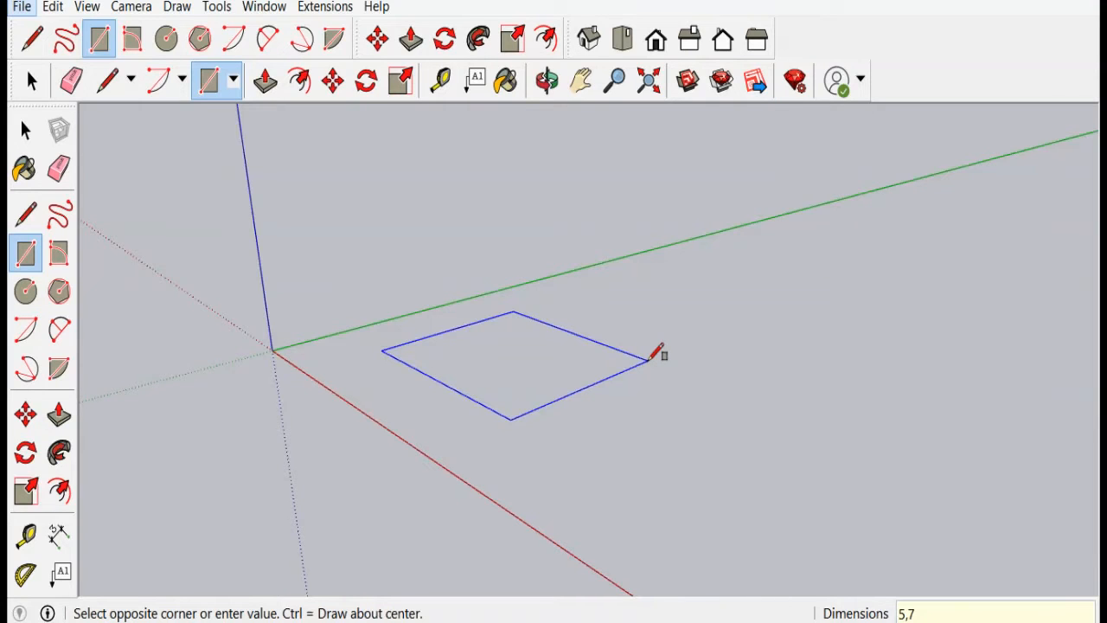
pyautogui.press('Return')
# Step: Offset the rectangle's edges inward by 0.25 m
pyautogui.scroll(5, 378, 333)
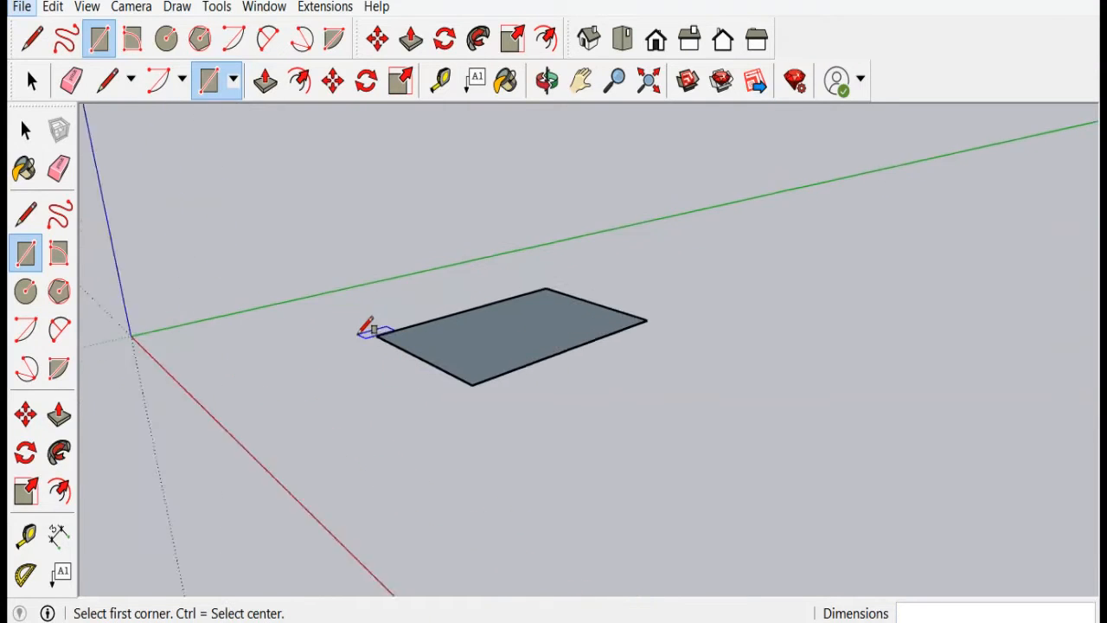
pyautogui.scroll(-2, 571, 456)
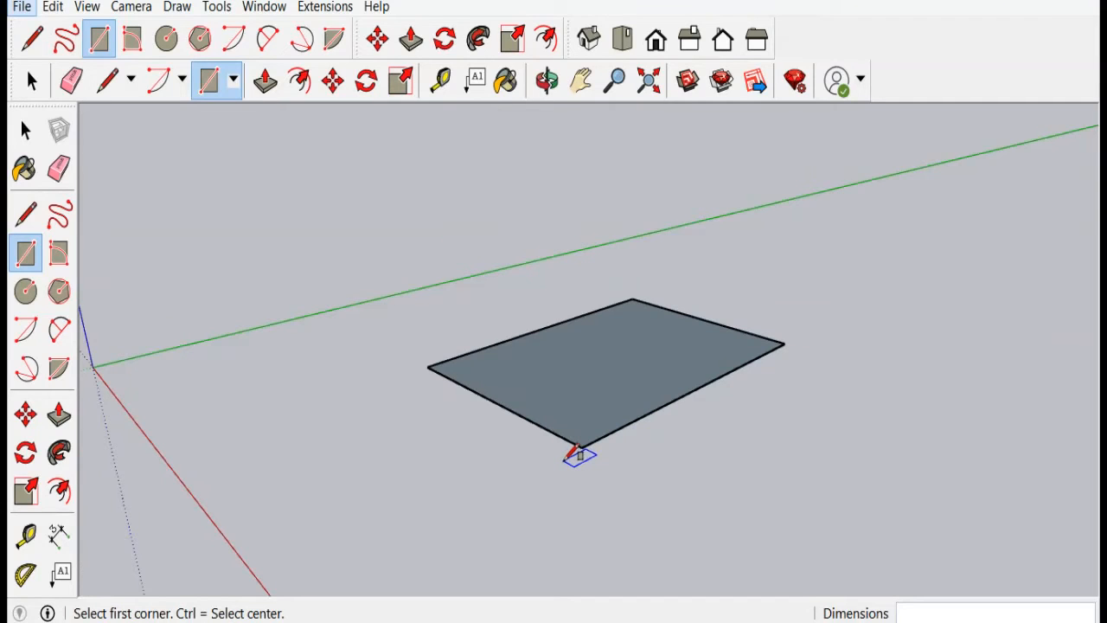
pyautogui.scroll(1, 572, 456)
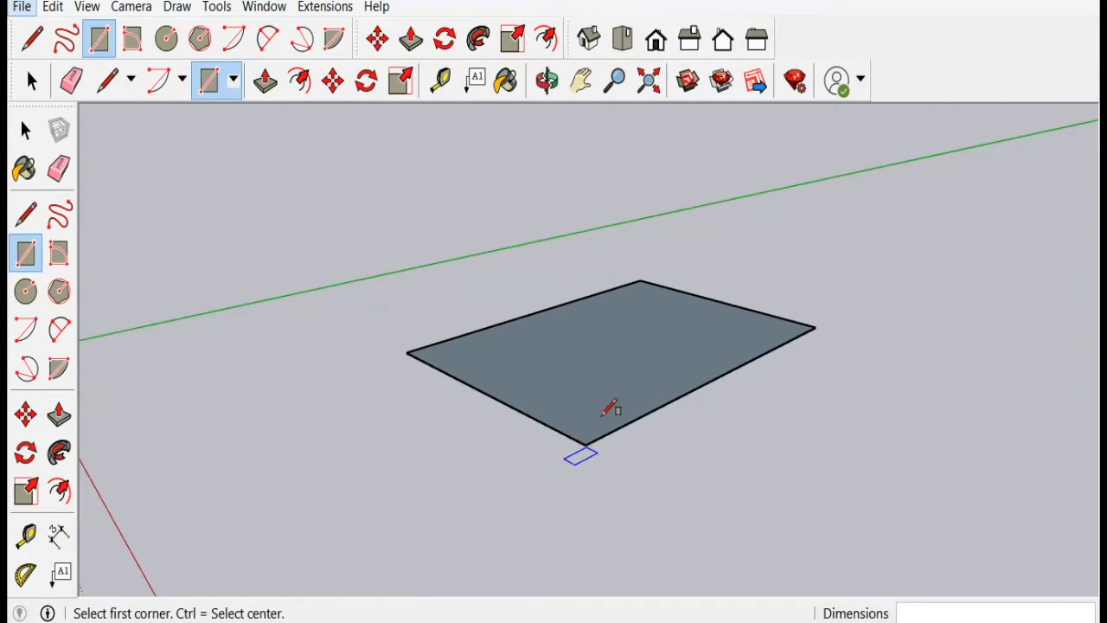
pyautogui.click(549, 44)
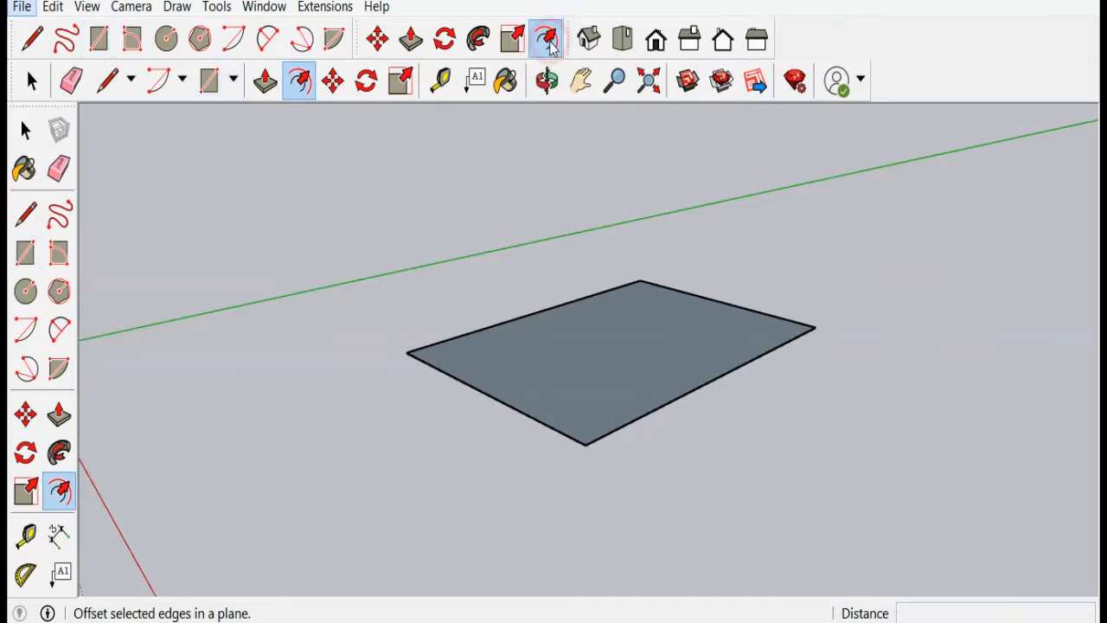
pyautogui.click(425, 361)
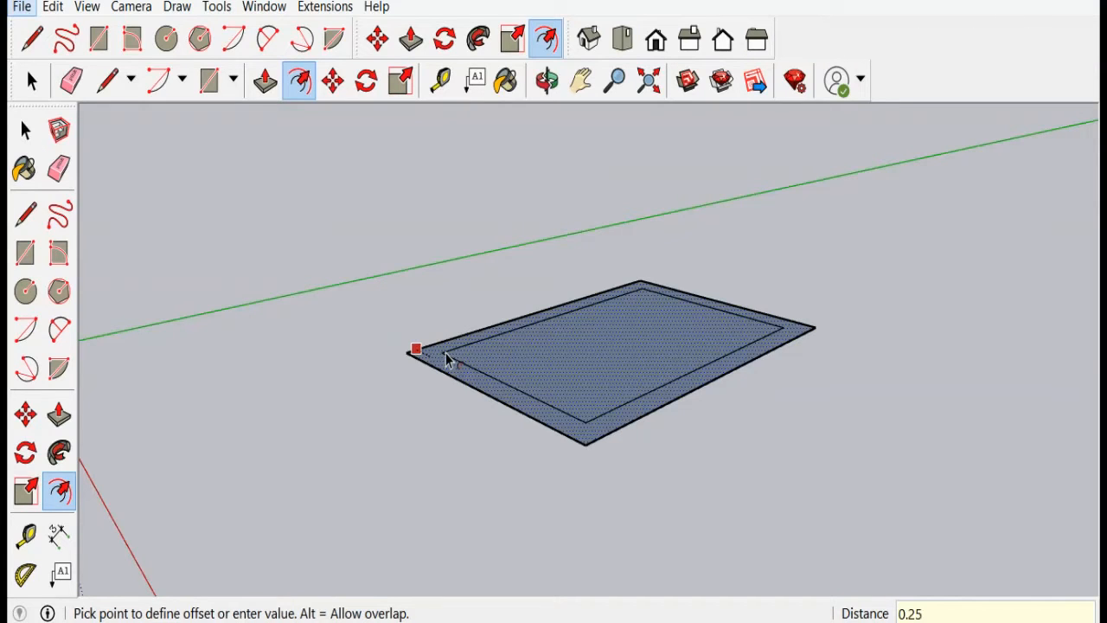
pyautogui.press('Return')
# Step: Repeat the inward offset several more times on successive inner edges of the rectangle
pyautogui.scroll(6, 443, 362)
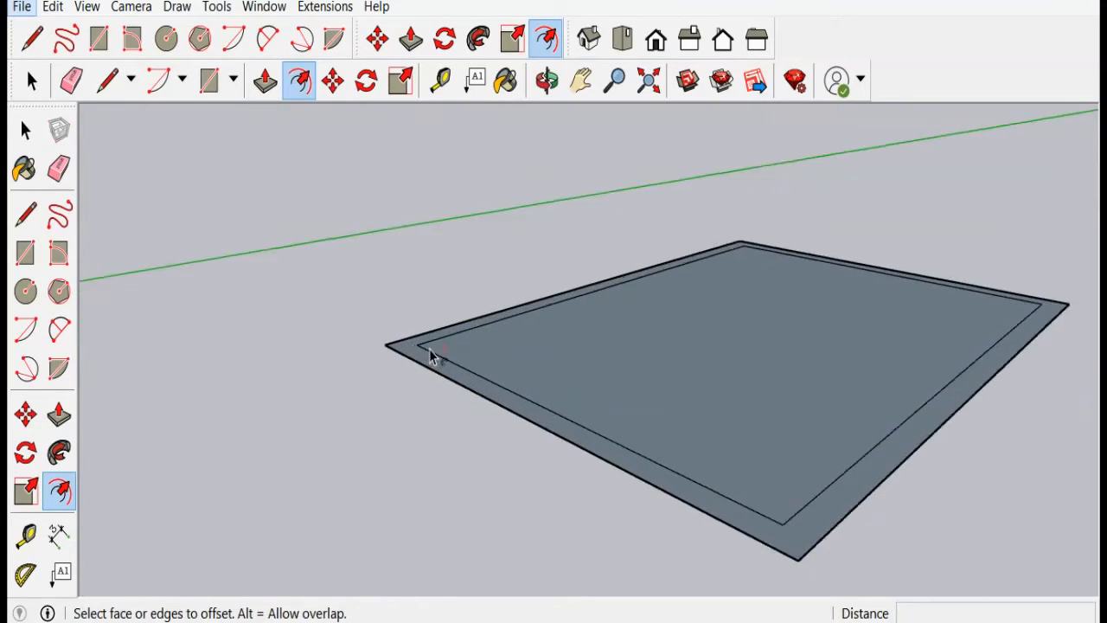
pyautogui.scroll(-3, 348, 377)
pyautogui.scroll(-2, 349, 382)
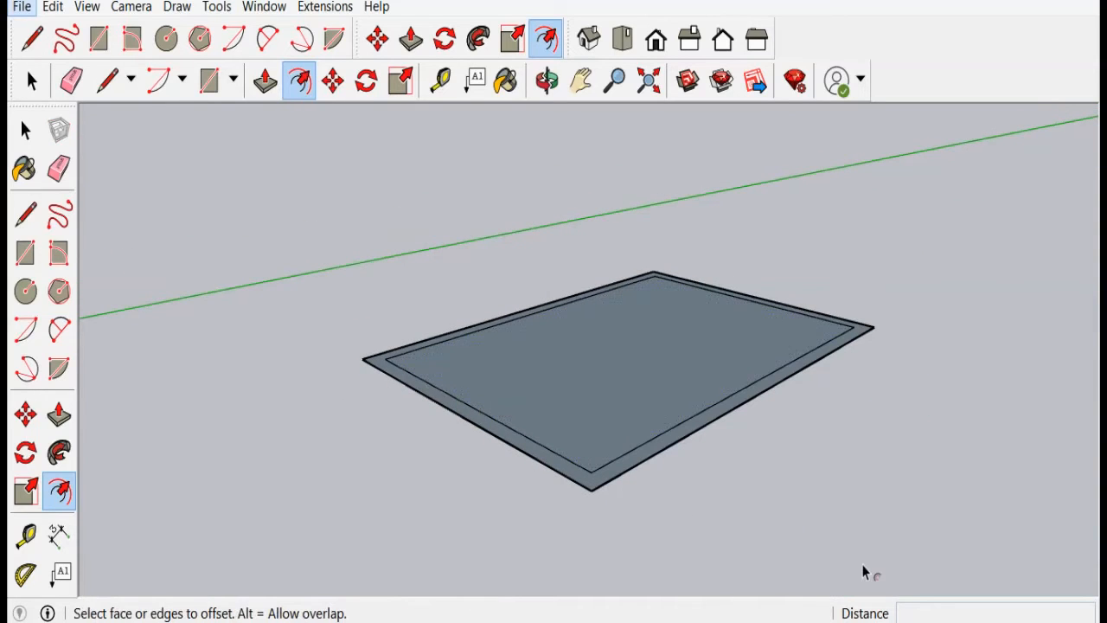
pyautogui.doubleClick(587, 463)
pyautogui.doubleClick(606, 426)
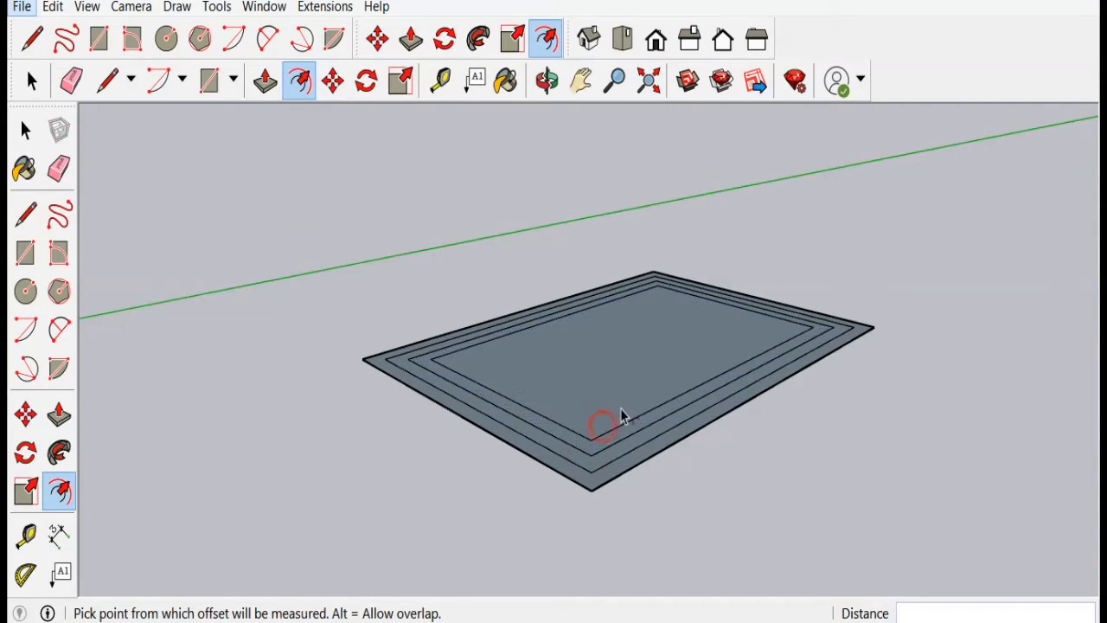
pyautogui.doubleClick(622, 410)
pyautogui.doubleClick(639, 379)
pyautogui.doubleClick(611, 363)
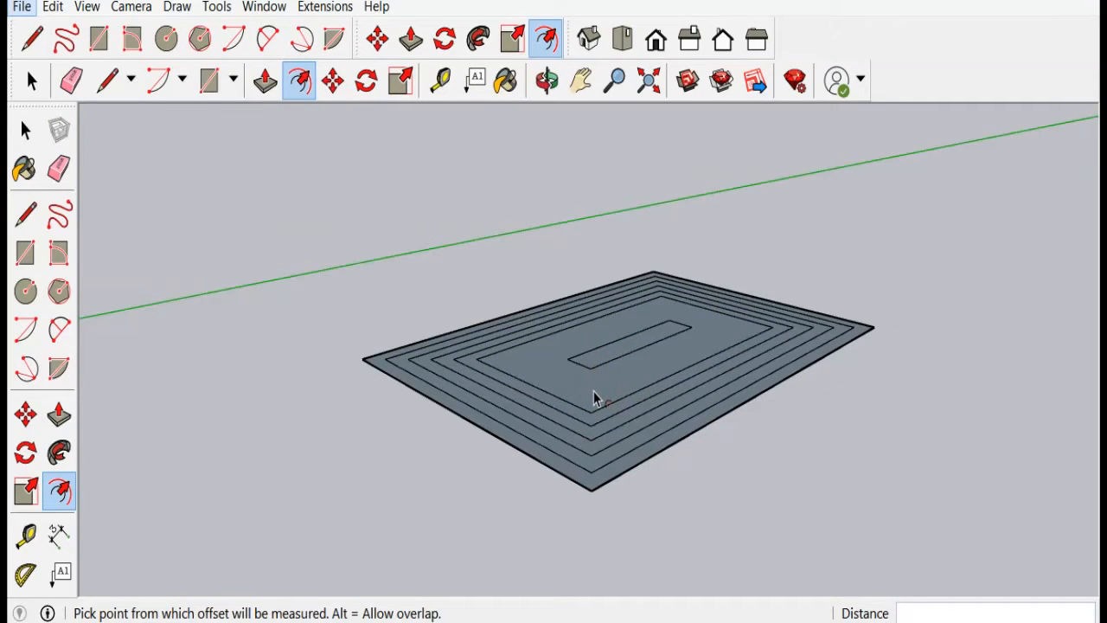
# Step: Undo the four most recent offsets
pyautogui.hotkey('ctrl', 'z')
pyautogui.hotkey('ctrl', 'z')
pyautogui.hotkey('ctrl', 'z')
pyautogui.hotkey('ctrl', 'z')
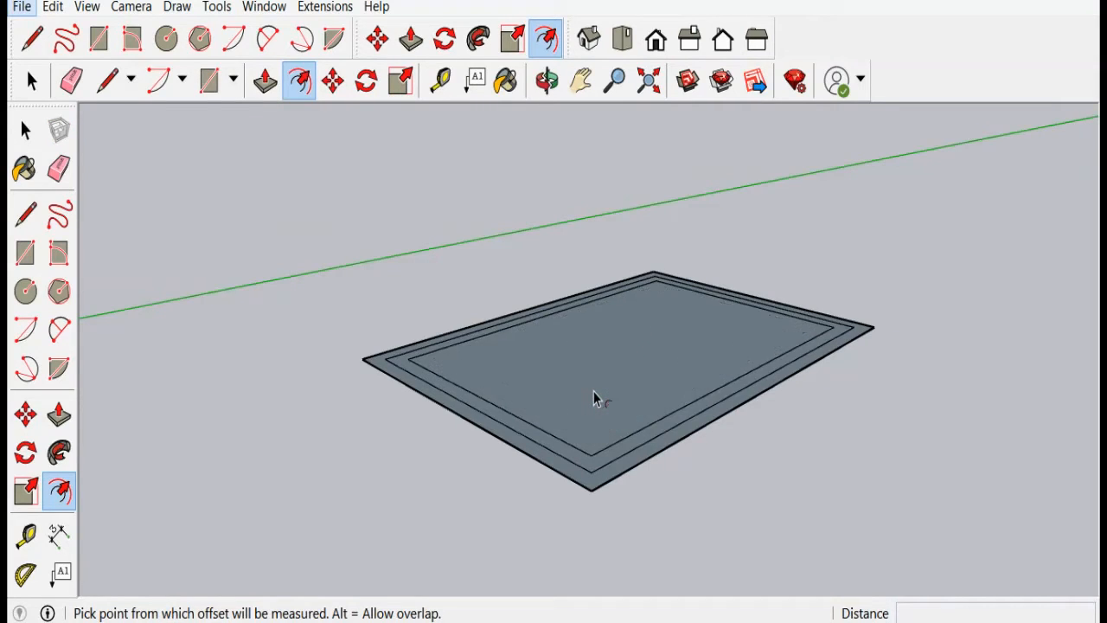
pyautogui.hotkey('ctrl', 'z')
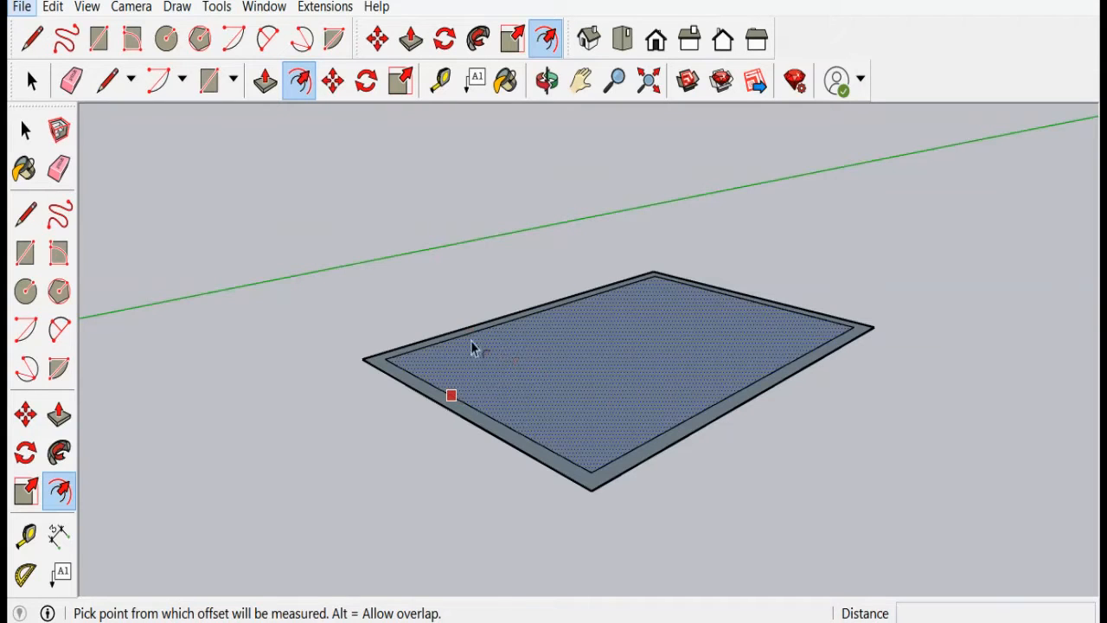
# Step: Push/pull the outer border strip up 3 m to form the walls
pyautogui.click(420, 47)
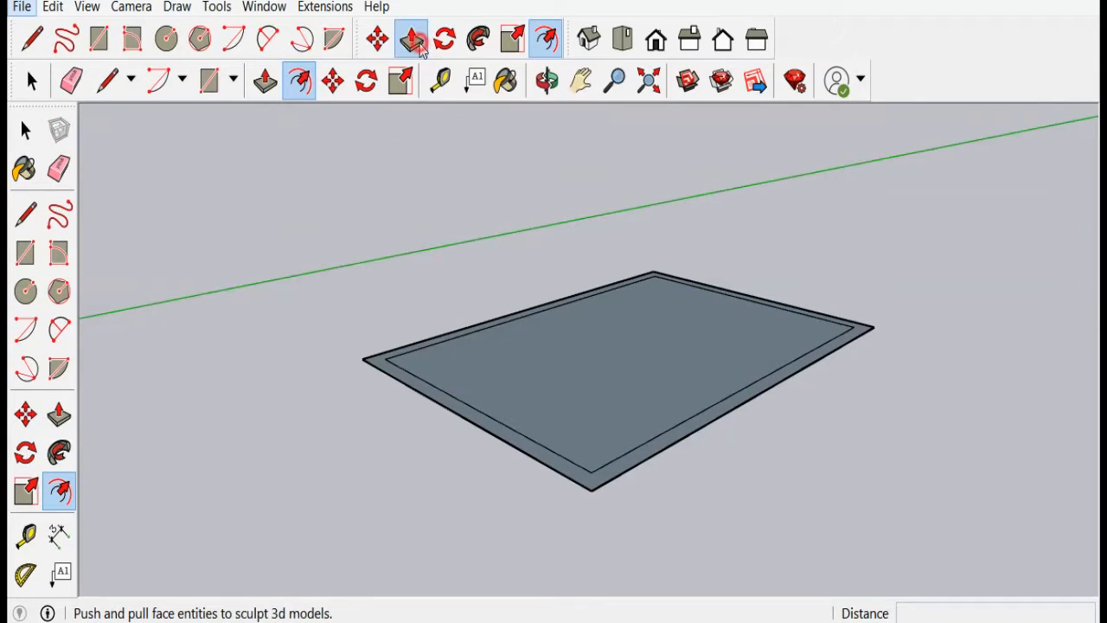
pyautogui.click(392, 374)
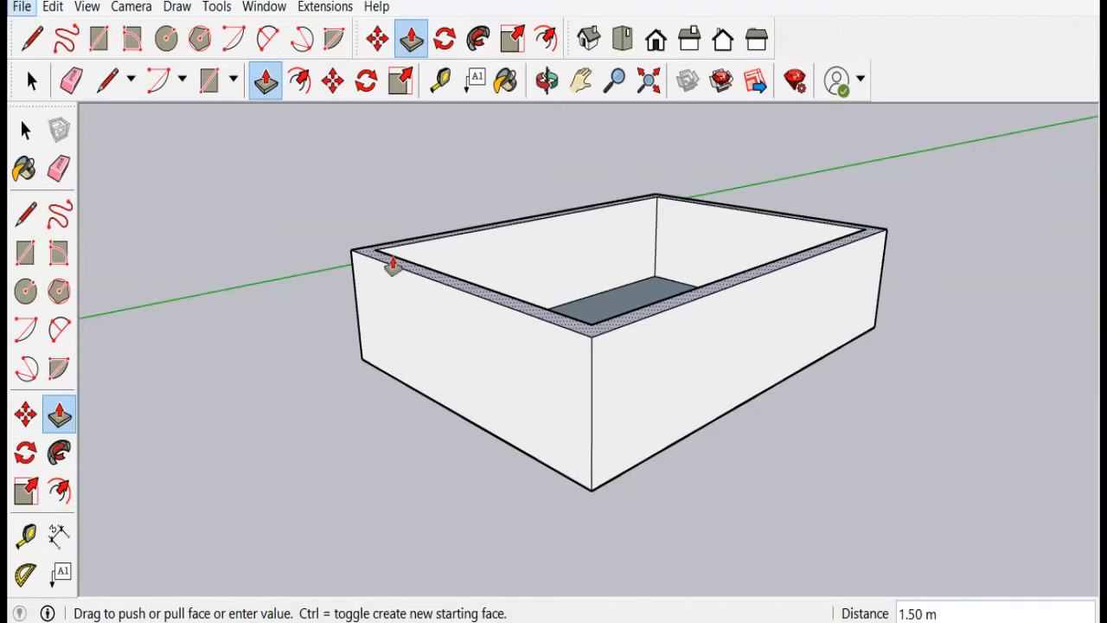
pyautogui.write('3')
pyautogui.press('Return')
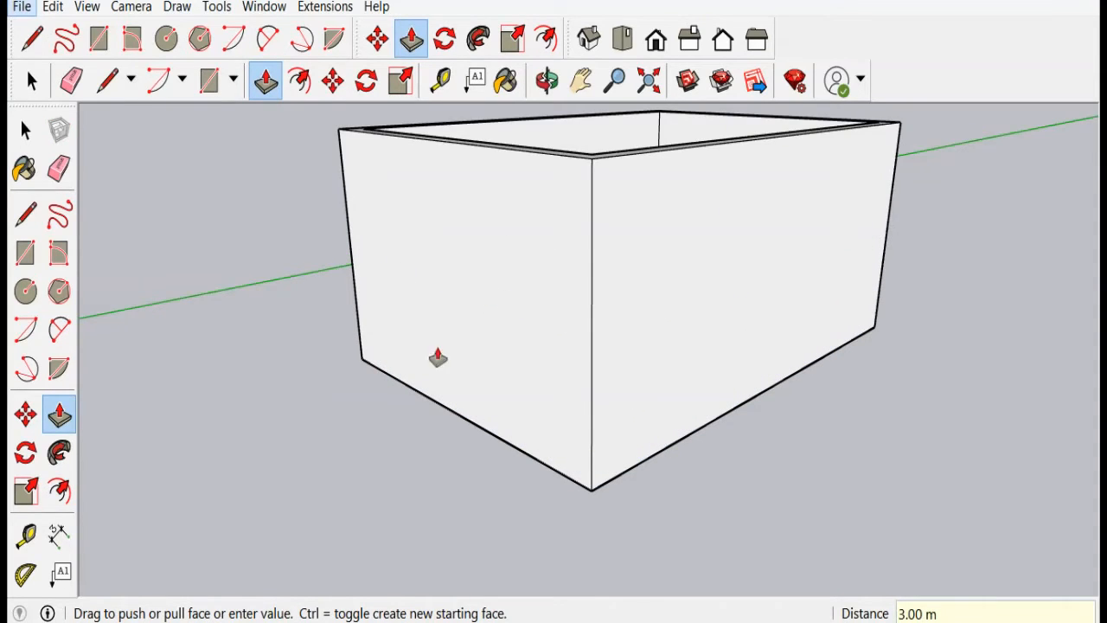
# Step: Orbit and zoom around the walled box to inspect it from different angles
pyautogui.scroll(-3, 672, 457)
pyautogui.scroll(-2, 796, 321)
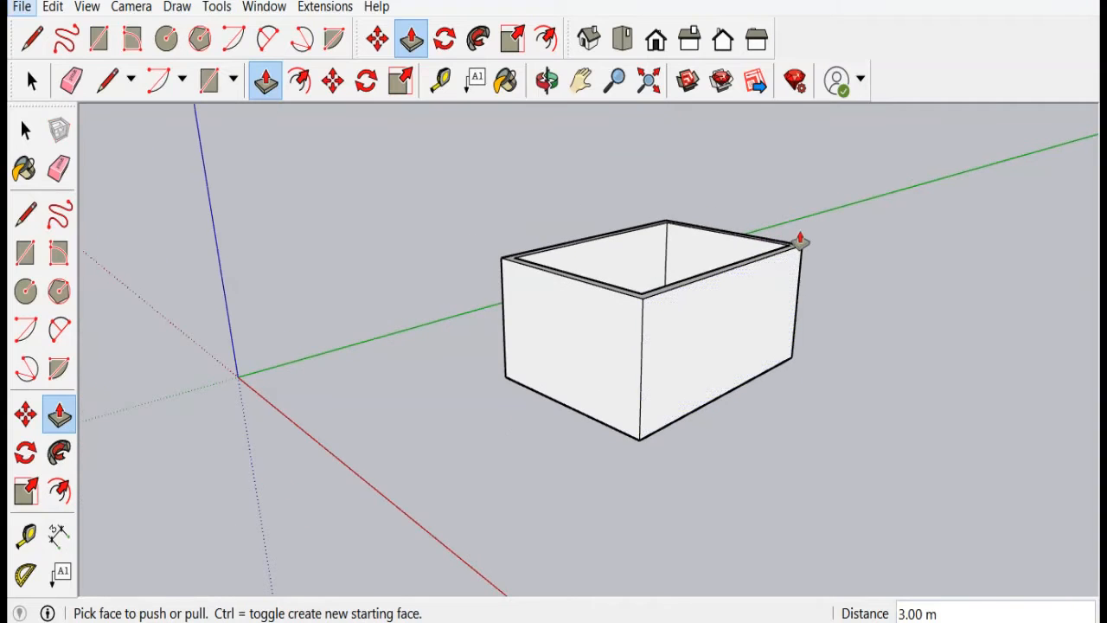
pyautogui.moveTo(842, 271); pyautogui.dragTo(845, 309, button='middle')
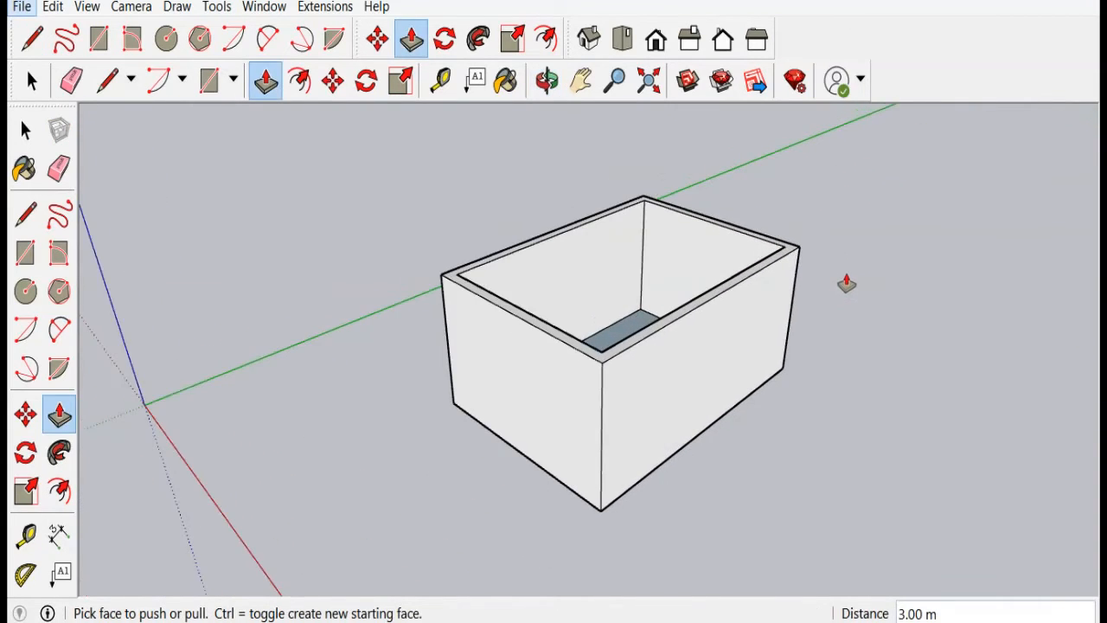
pyautogui.scroll(-2, 849, 282)
pyautogui.scroll(3, 697, 419)
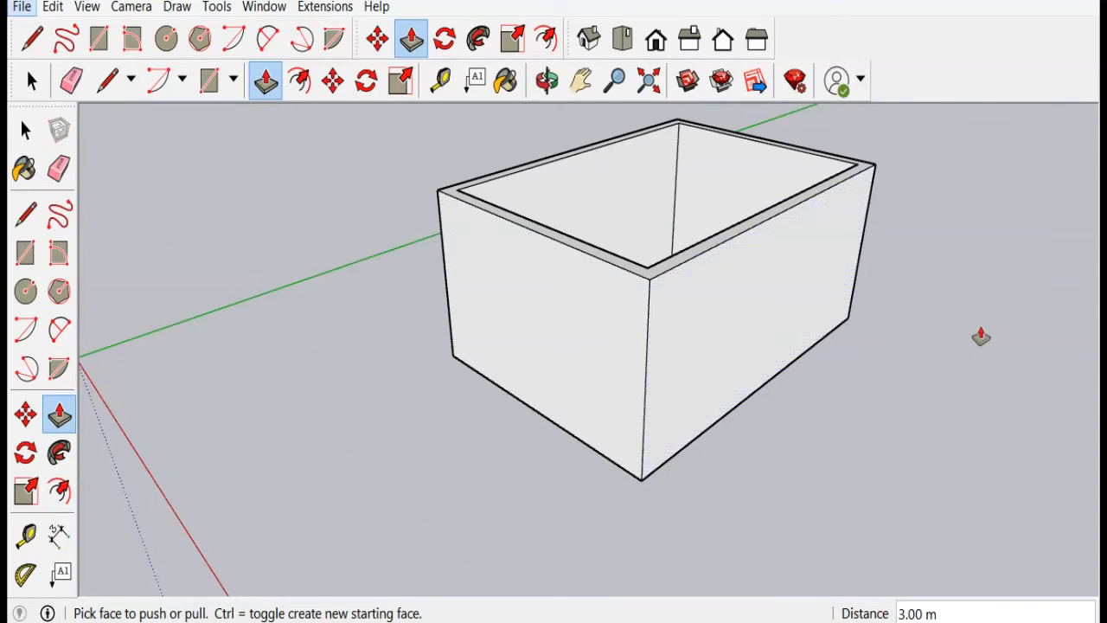
pyautogui.moveTo(981, 337); pyautogui.dragTo(463, 339, button='middle')
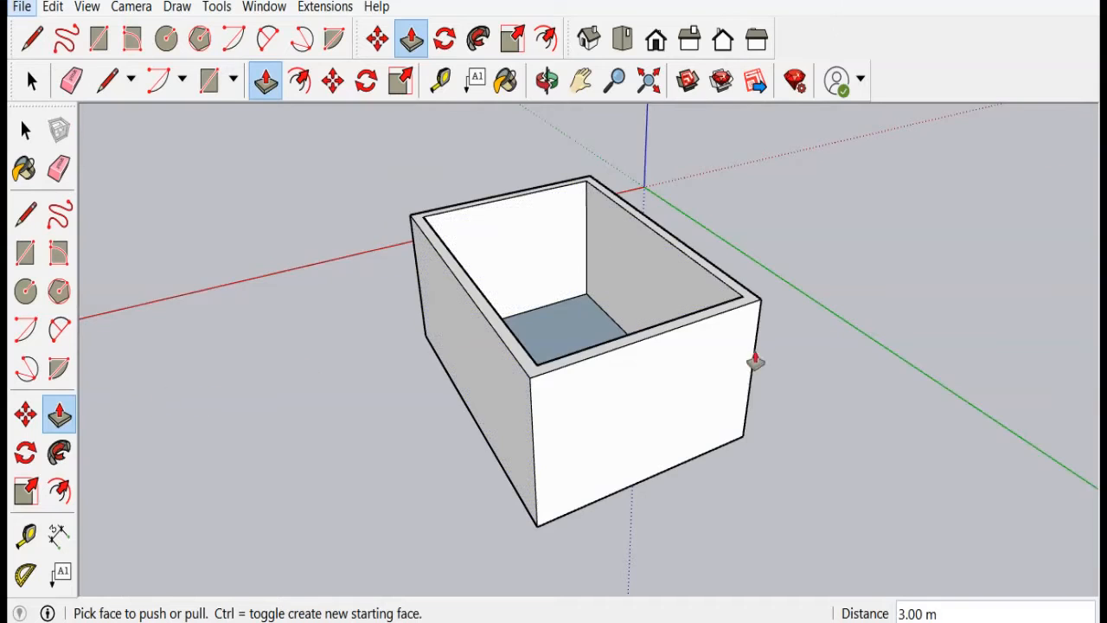
pyautogui.scroll(-1, 756, 363)
pyautogui.moveTo(483, 476); pyautogui.dragTo(504, 410, button='middle')
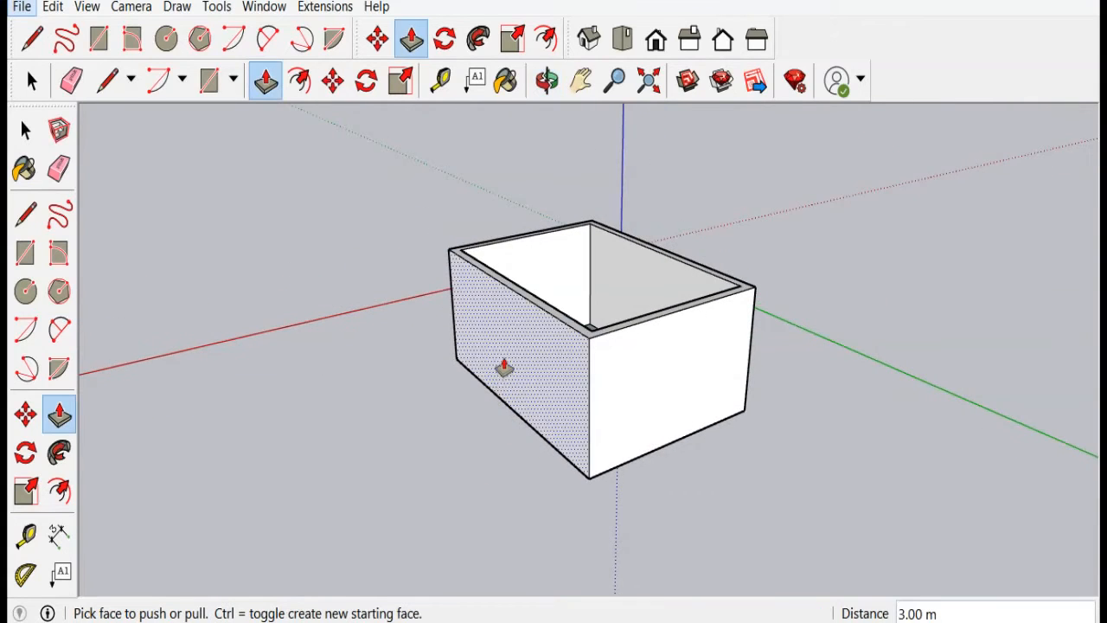
pyautogui.scroll(2, 499, 381)
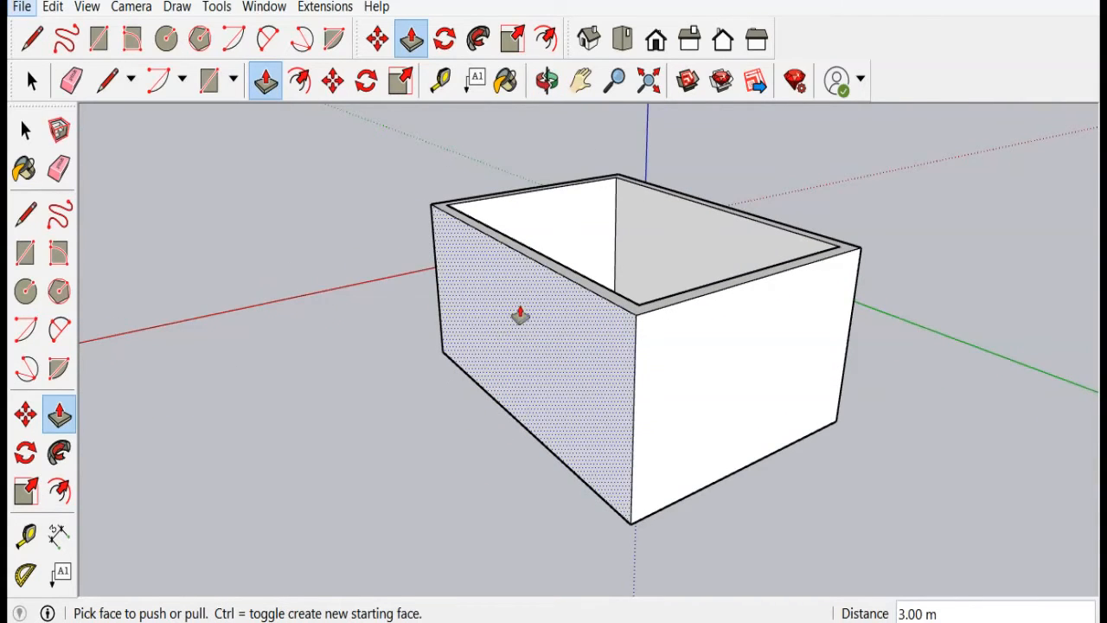
pyautogui.scroll(1, 415, 406)
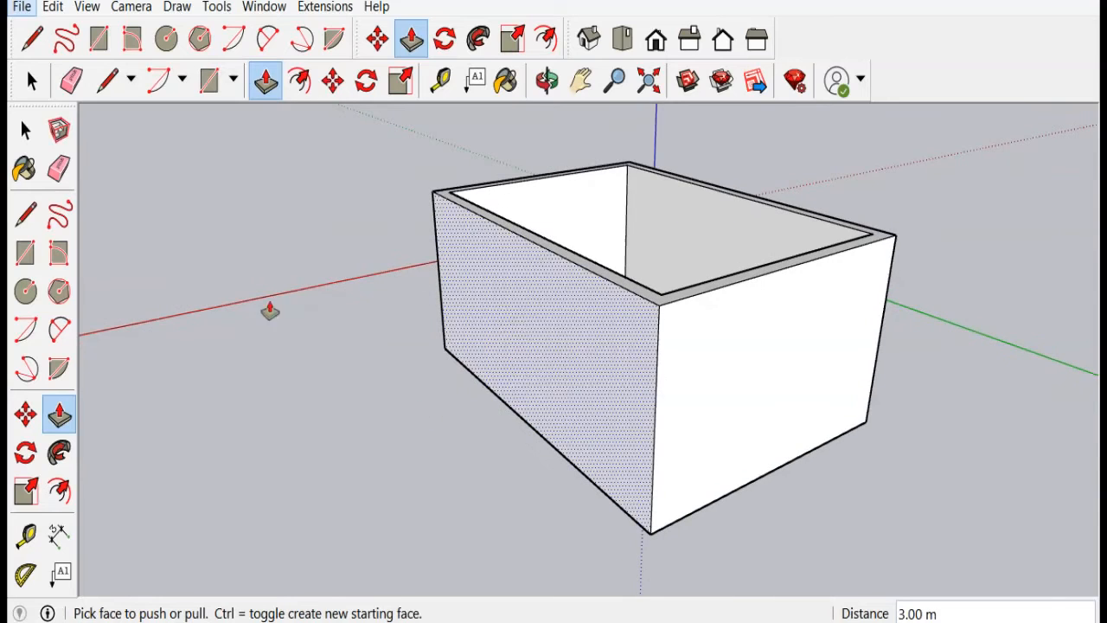
# Step: With the Tape Measure, add a horizontal guide 2 m above the front wall's base and a vertical guide 3.5 m from its left edge
pyautogui.click(24, 539)
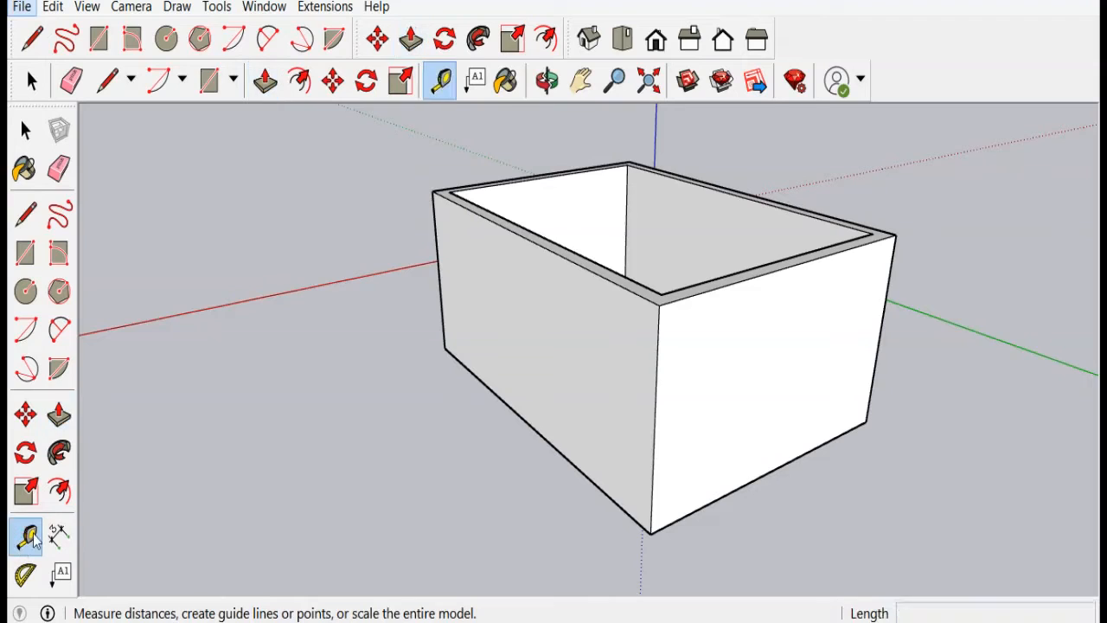
pyautogui.click(499, 394)
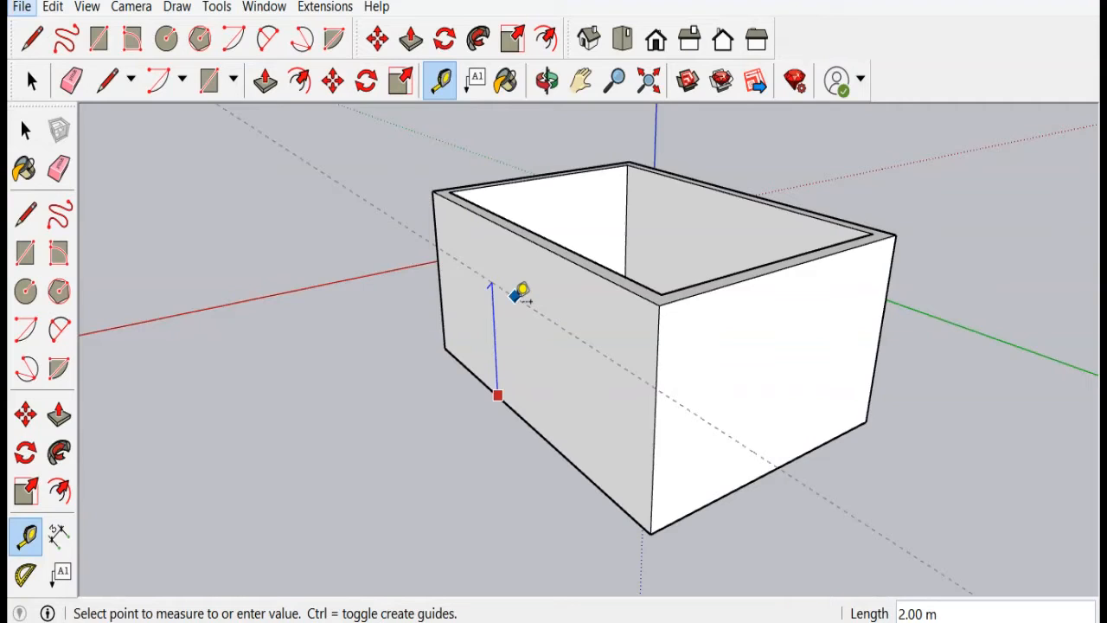
pyautogui.click(517, 292)
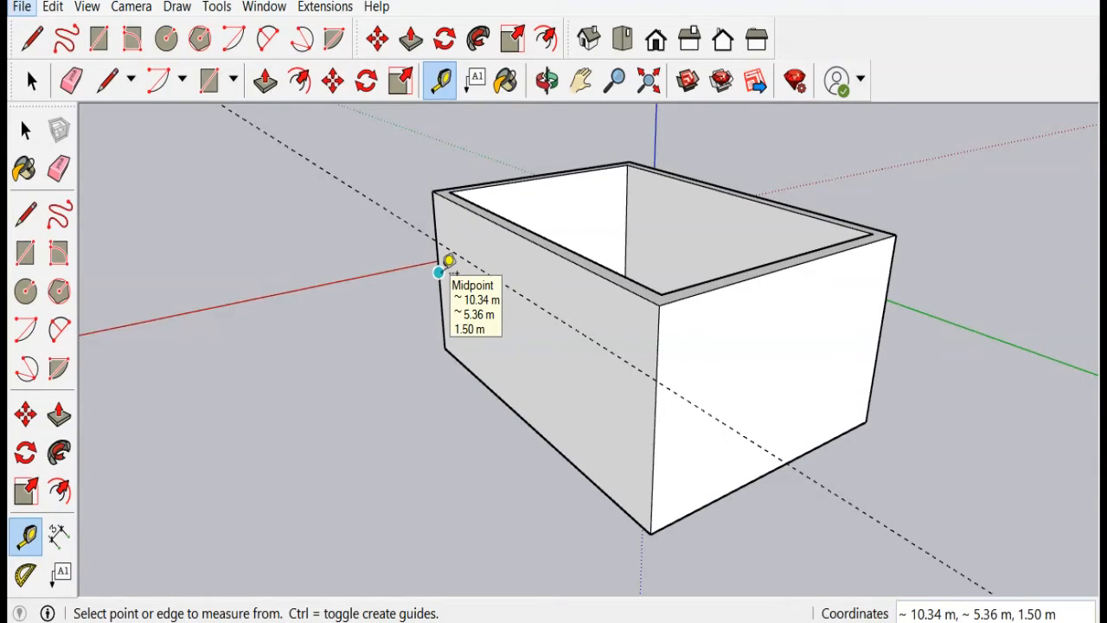
pyautogui.click(439, 272)
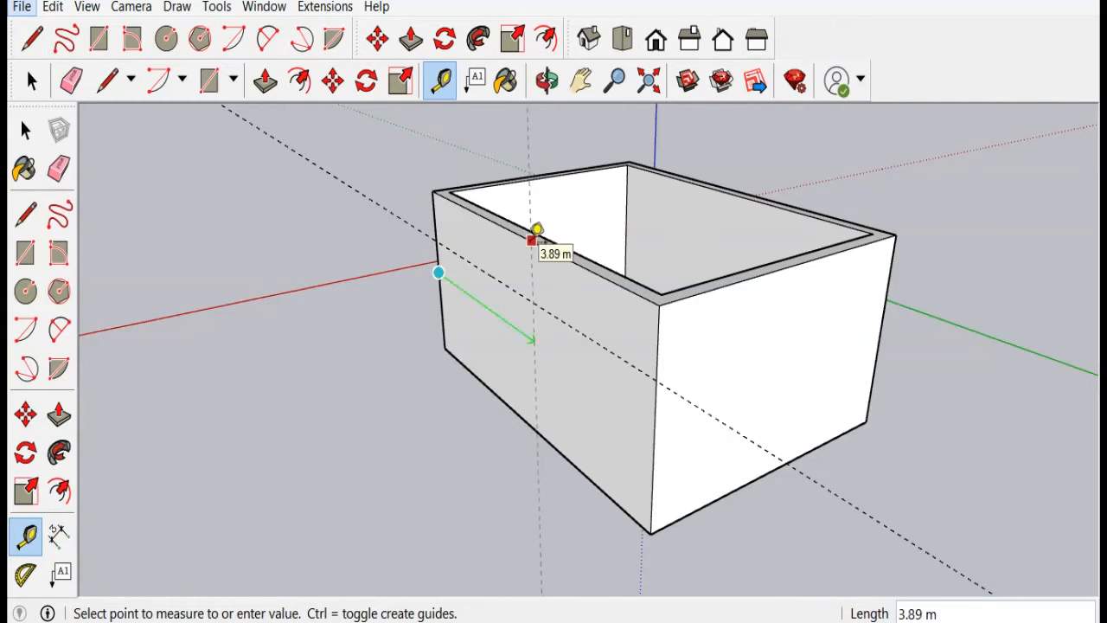
pyautogui.click(520, 232)
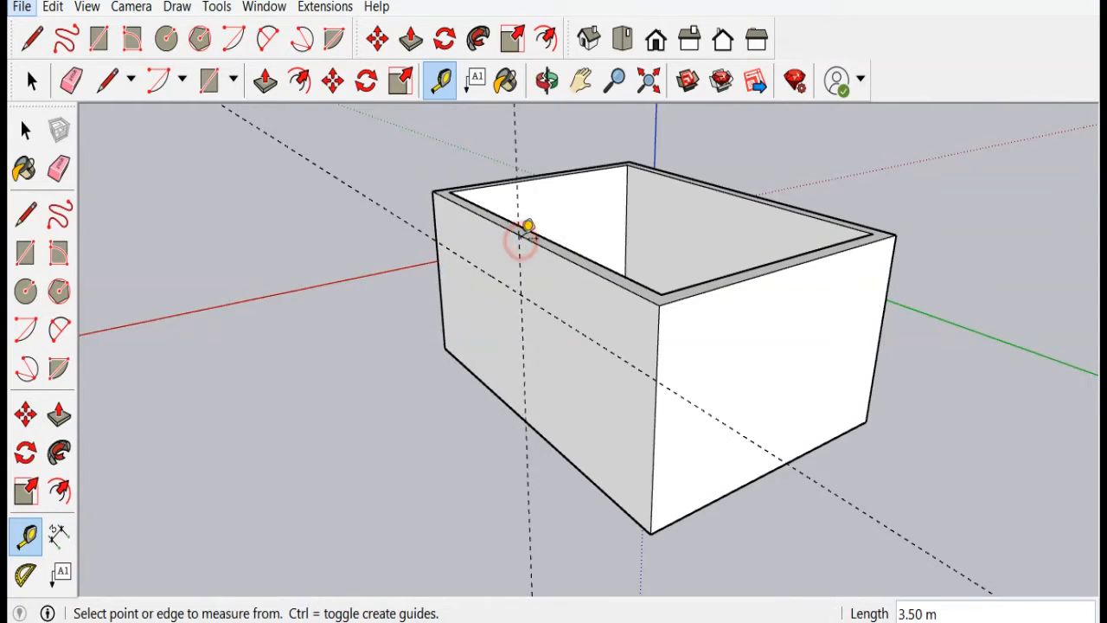
# Step: Add another vertical guide a short distance to the left of the existing vertical guide
pyautogui.moveTo(449, 367); pyautogui.dragTo(535, 321, button='middle')
pyautogui.scroll(2, 536, 321)
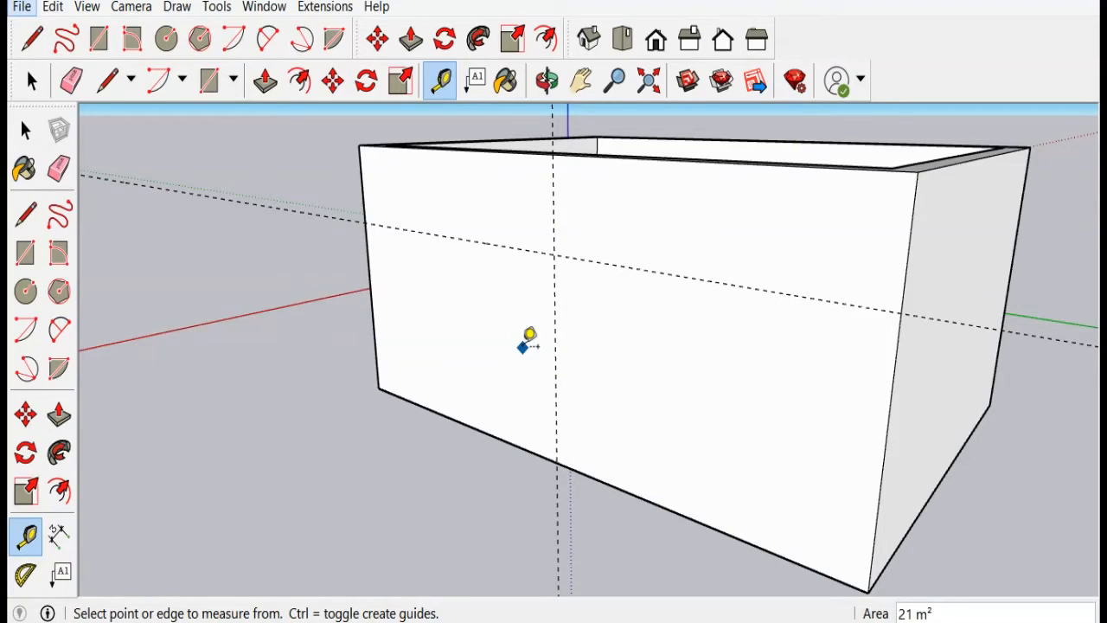
pyautogui.click(556, 318)
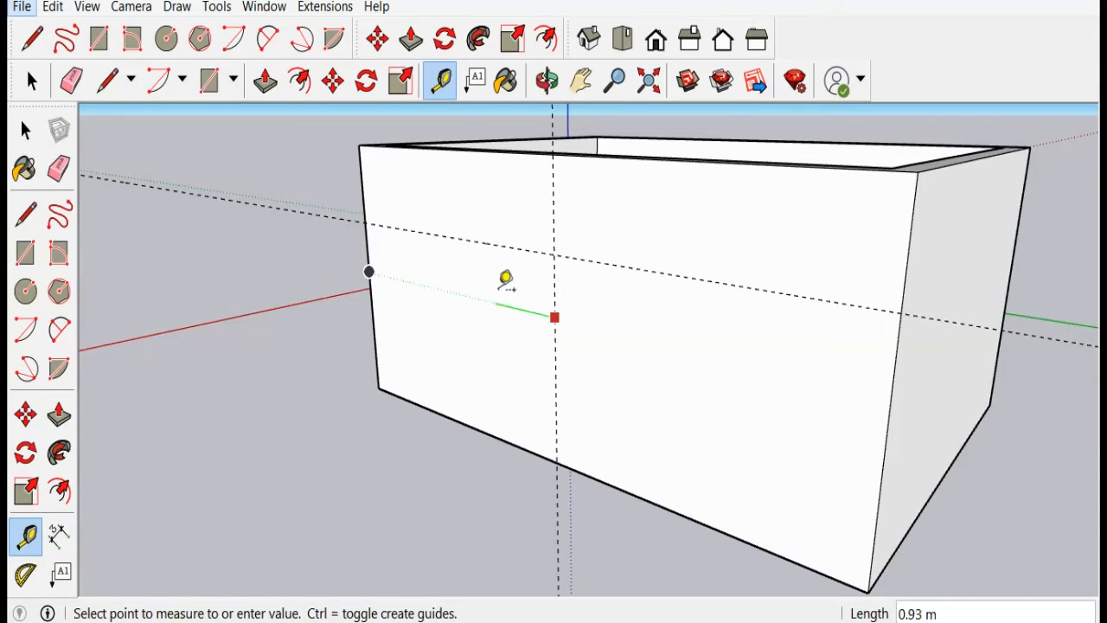
pyautogui.press('Escape')
pyautogui.click(553, 288)
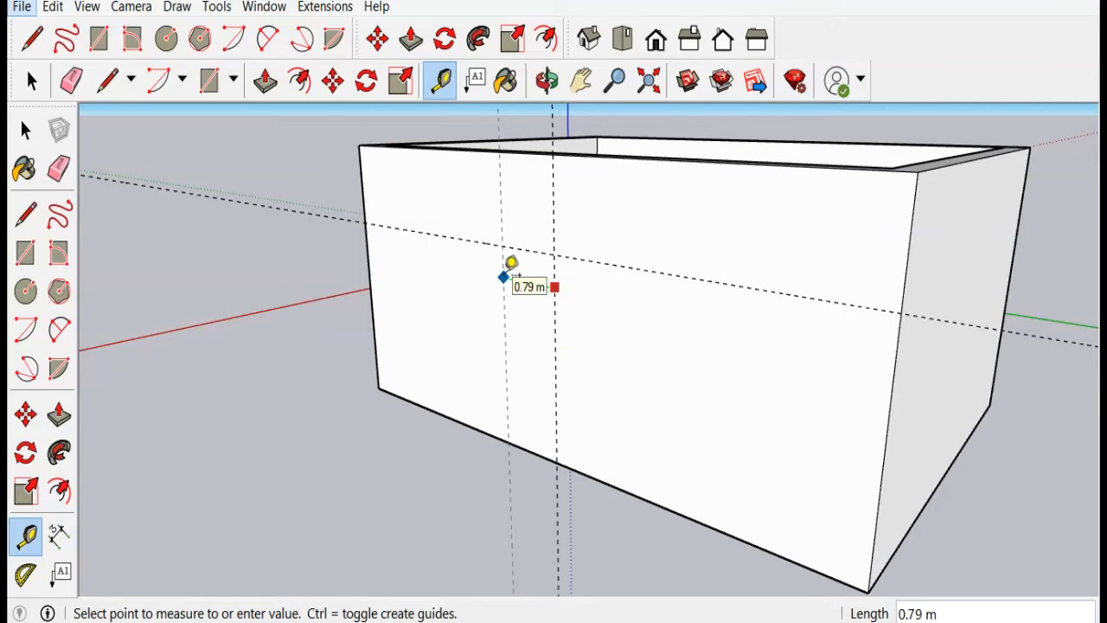
pyautogui.scroll(2, 511, 263)
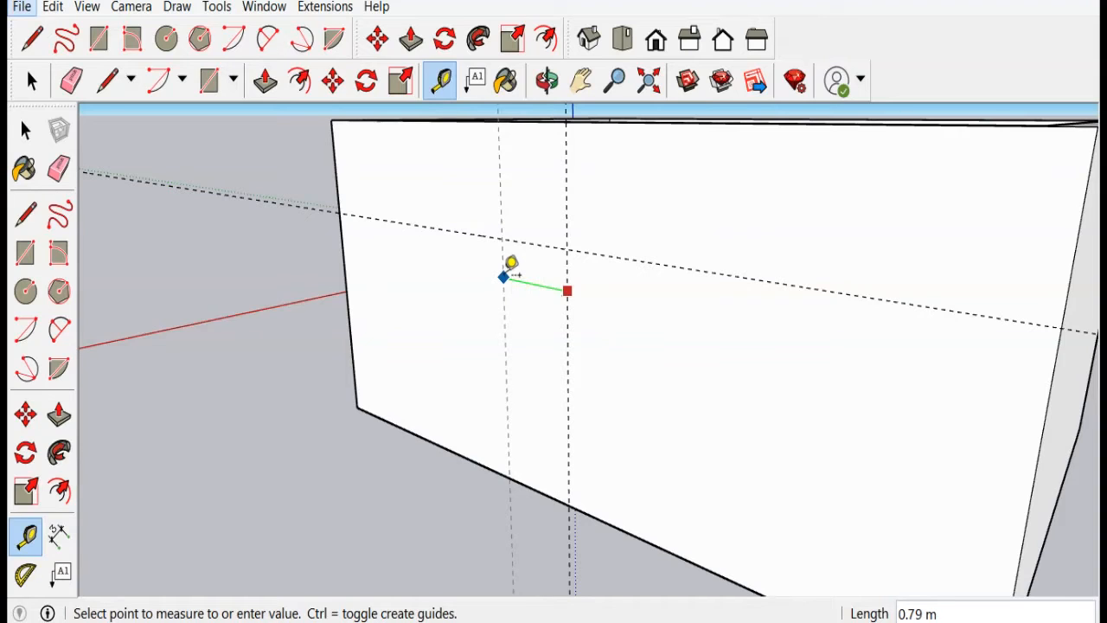
pyautogui.press('Return')
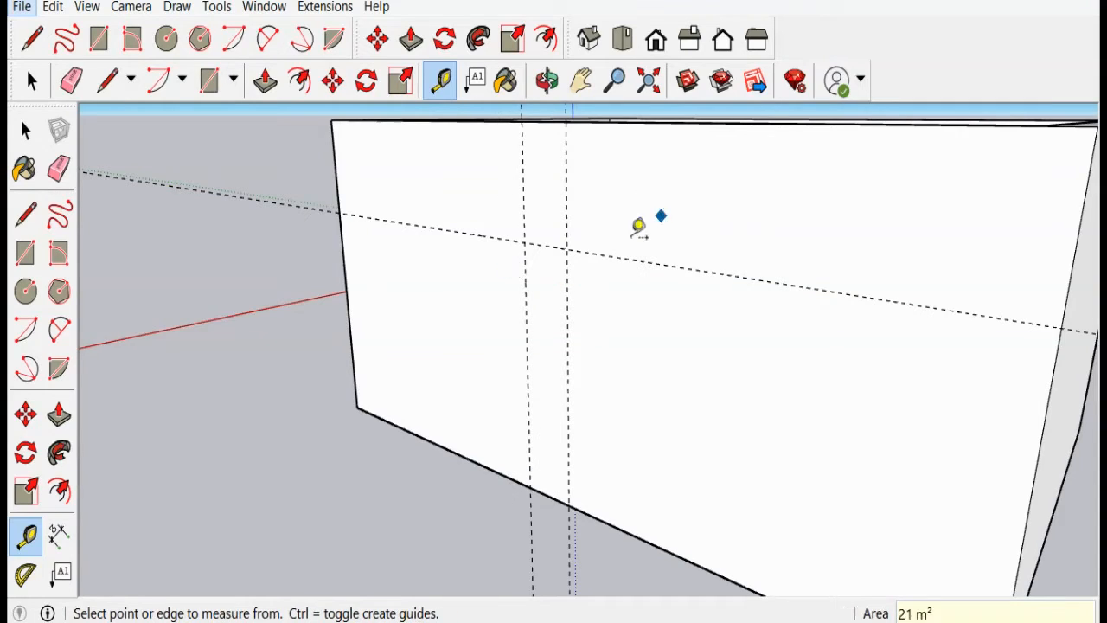
# Step: Add a vertical guide 0.5 m to the right of the middle vertical guide
pyautogui.click(568, 312)
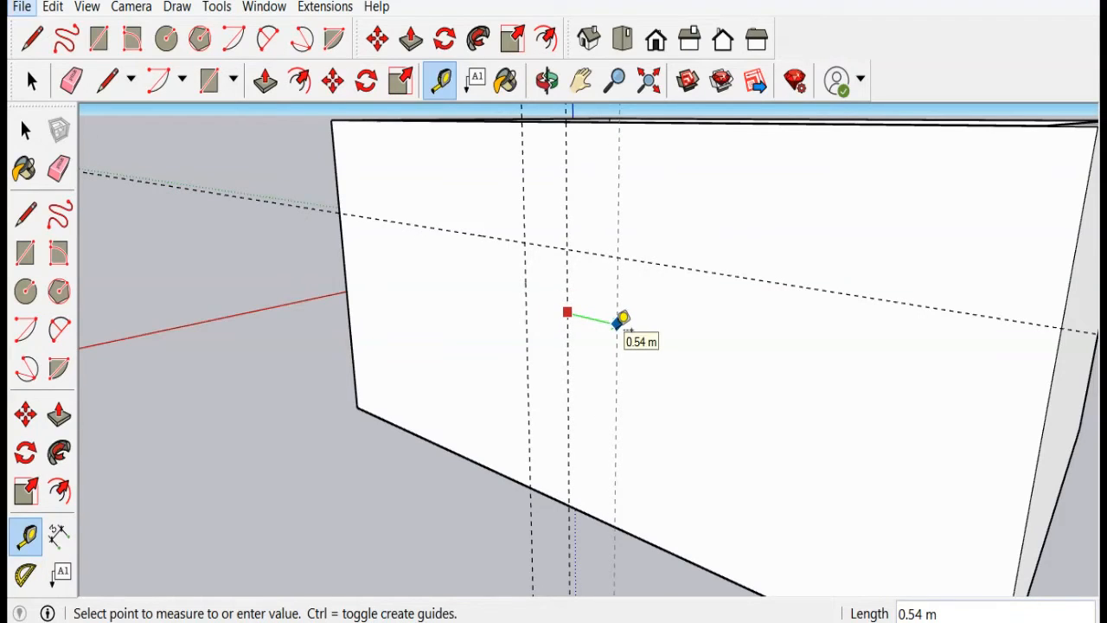
pyautogui.write('.5')
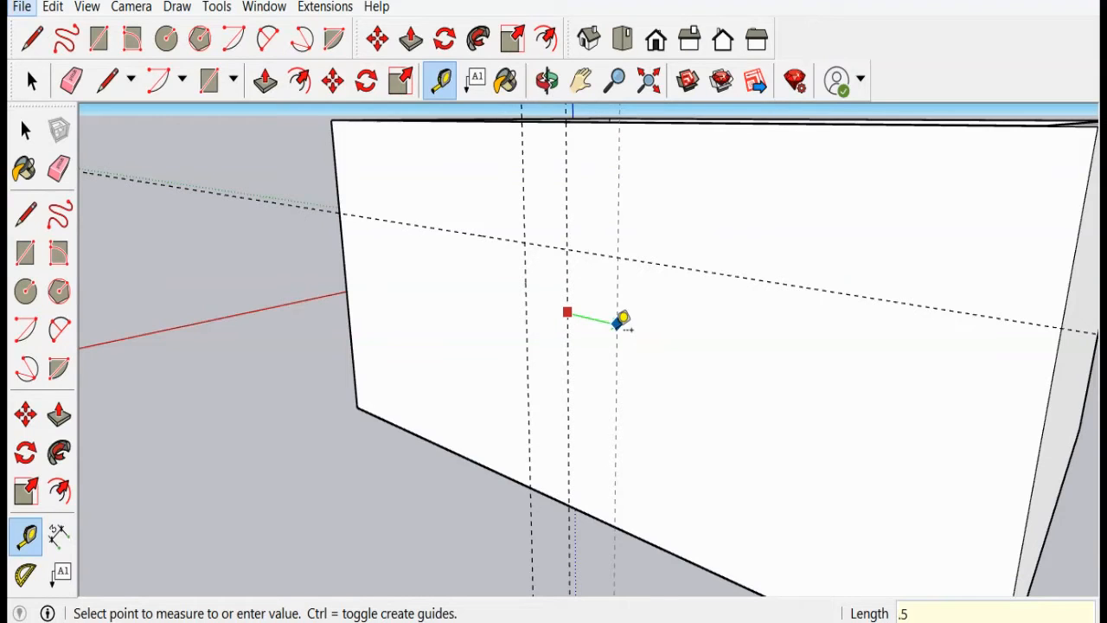
pyautogui.press('Return')
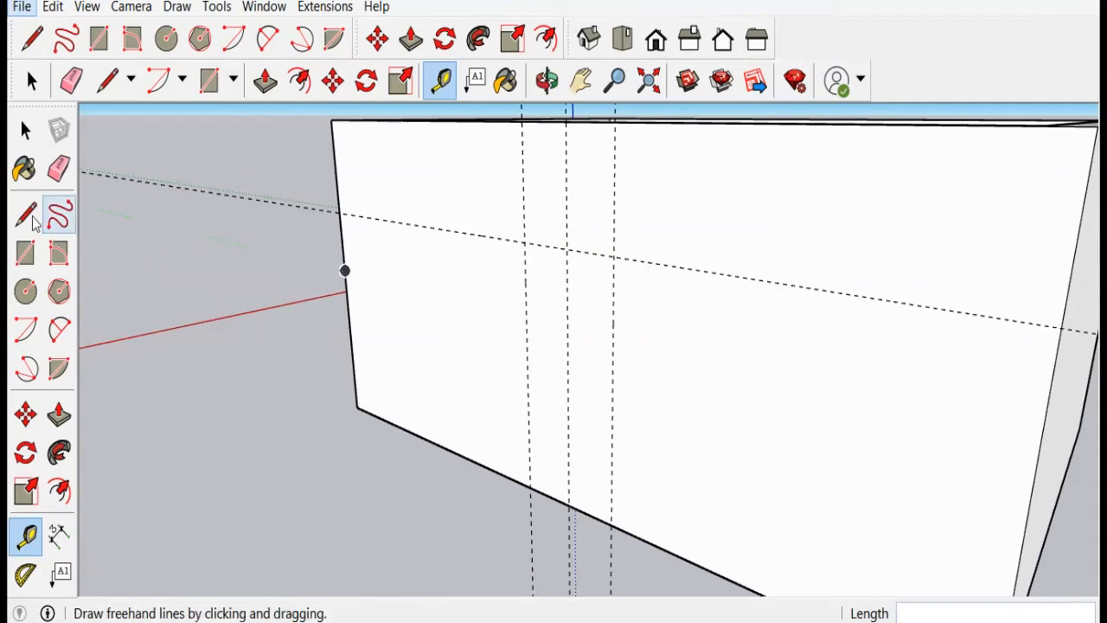
# Step: Draw a door rectangle 1.00 m wide and 2.10 m high between the guide lines, from the horizontal guide down to the wall's base
pyautogui.click(25, 252)
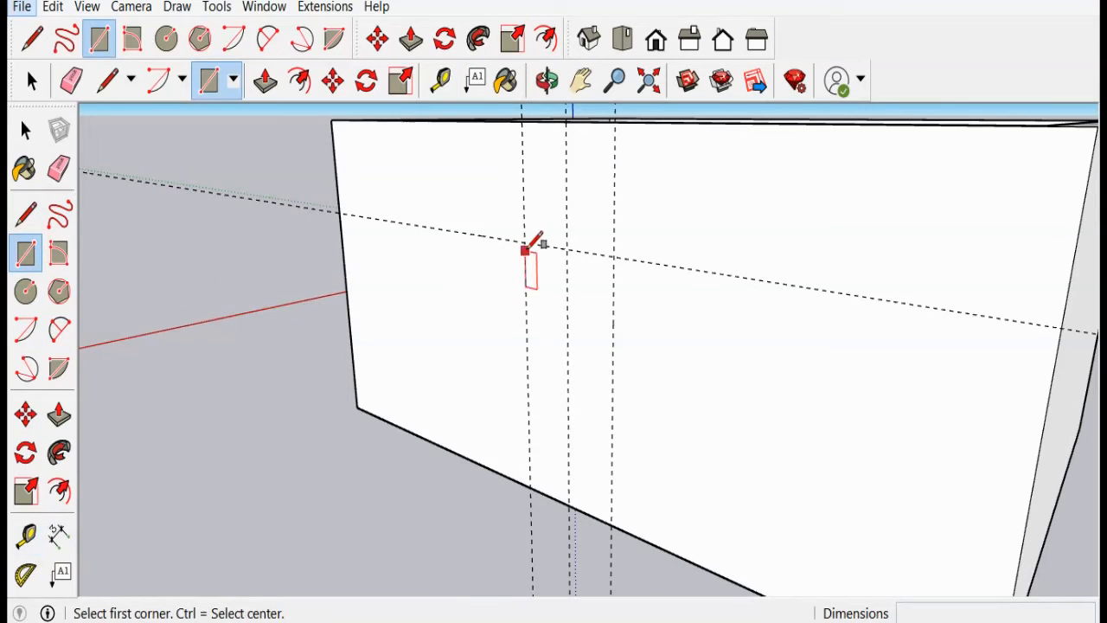
pyautogui.click(525, 242)
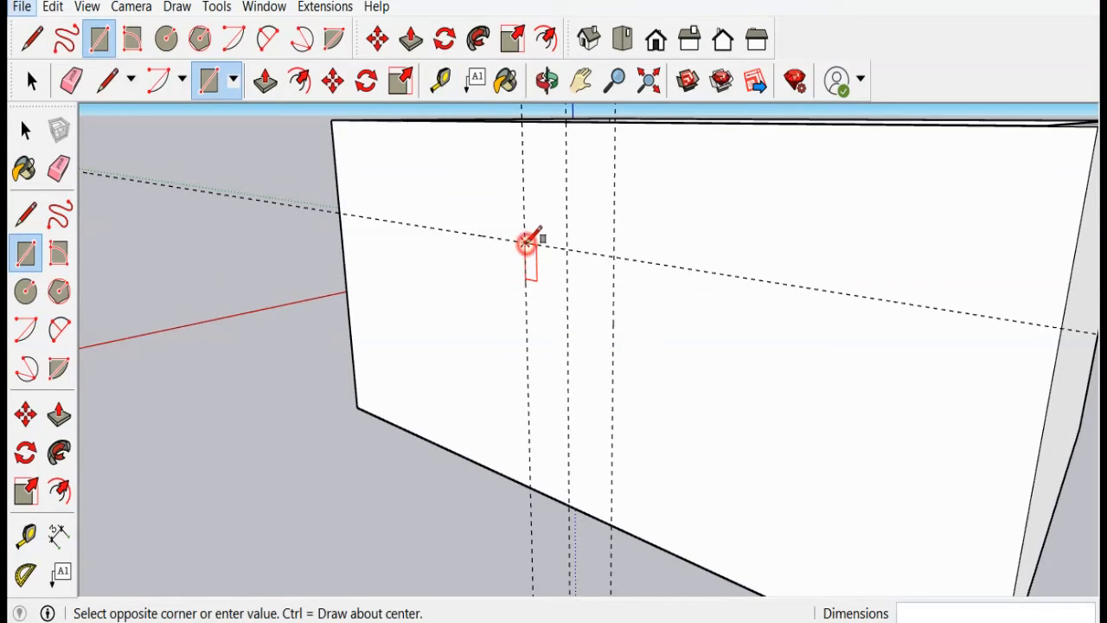
pyautogui.click(611, 523)
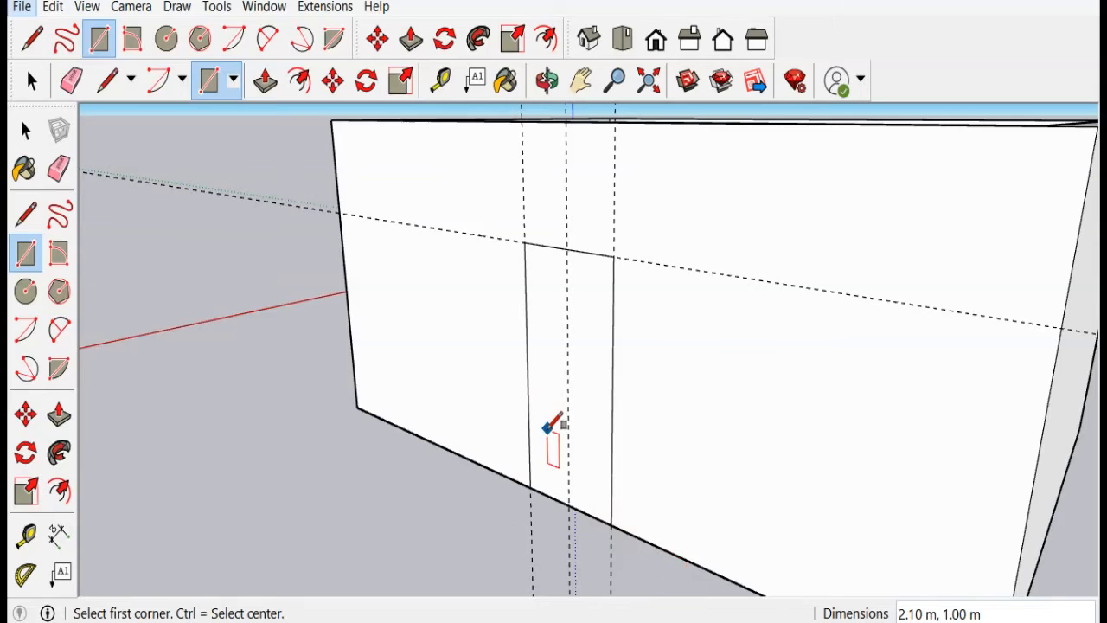
# Step: Erase the guide lines from the front wall with the Eraser
pyautogui.scroll(-5, 450, 467)
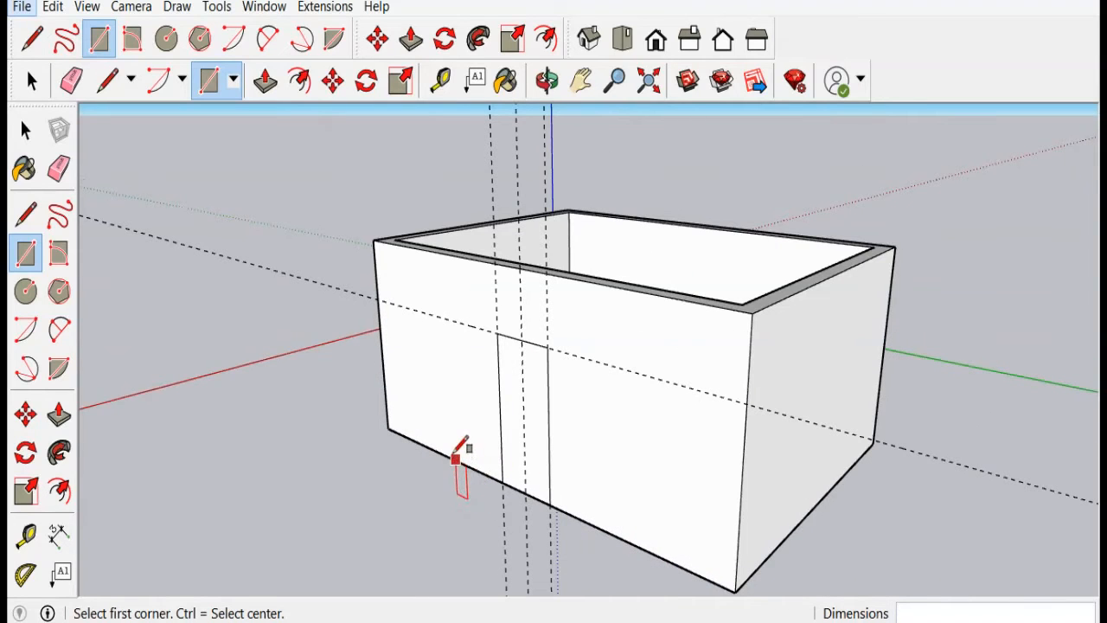
pyautogui.click(61, 170)
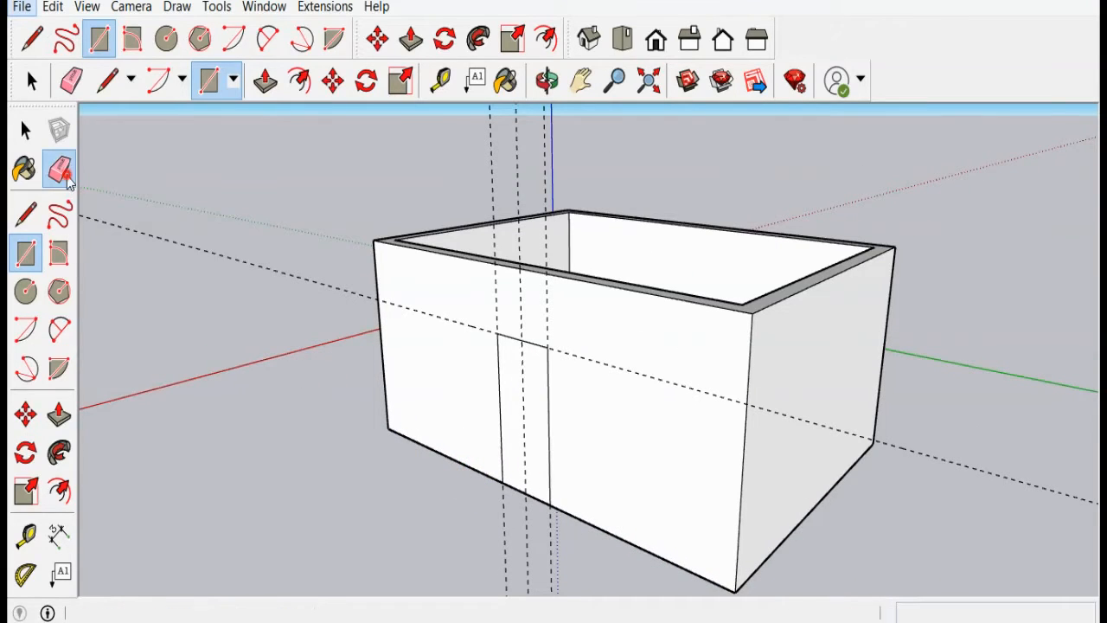
pyautogui.click(604, 325)
pyautogui.moveTo(604, 326)
pyautogui.mouseDown()
pyautogui.moveTo(521, 294)
pyautogui.moveTo(486, 295)
pyautogui.moveTo(448, 341)
pyautogui.mouseUp()
pyautogui.scroll(-1, 524, 433)
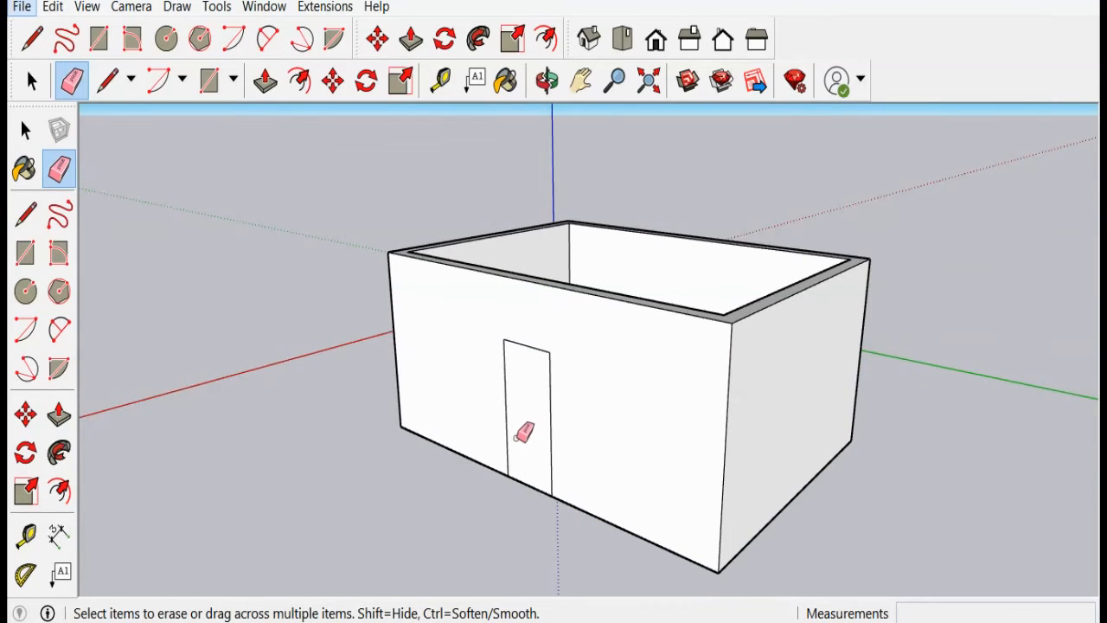
# Step: Push the door rectangle 0.25 m into the wall to open the doorway
pyautogui.scroll(3, 571, 353)
pyautogui.scroll(-3, 531, 299)
pyautogui.scroll(-2, 530, 299)
pyautogui.moveTo(597, 237)
pyautogui.mouseDown(button='middle')
pyautogui.moveTo(580, 190)
pyautogui.moveTo(581, 250)
pyautogui.mouseUp(button='middle')
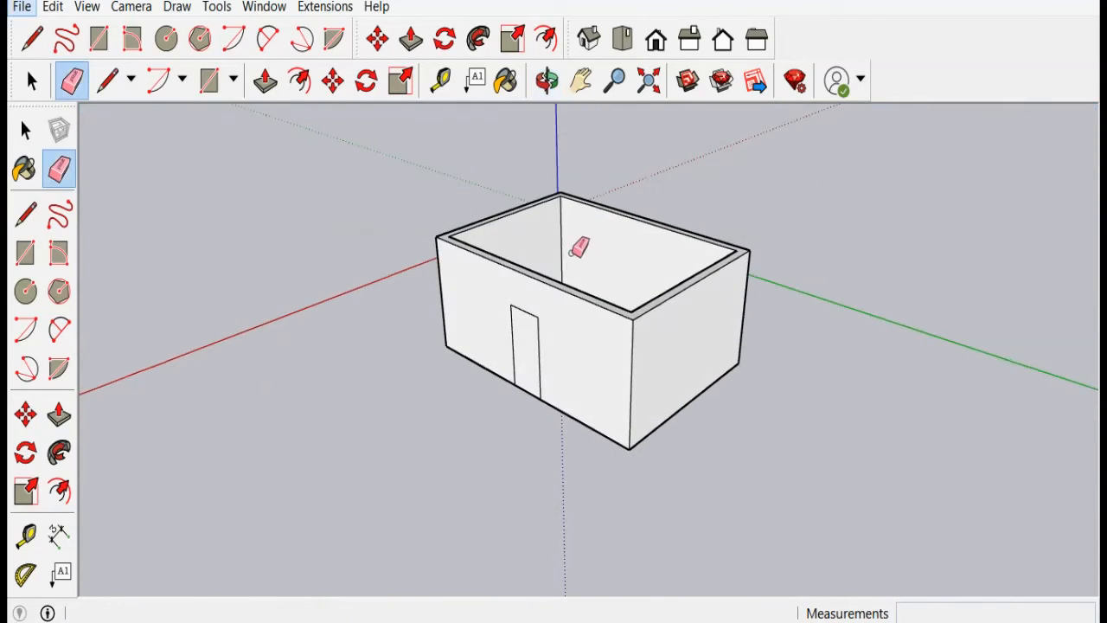
pyautogui.click(58, 415)
pyautogui.scroll(4, 501, 373)
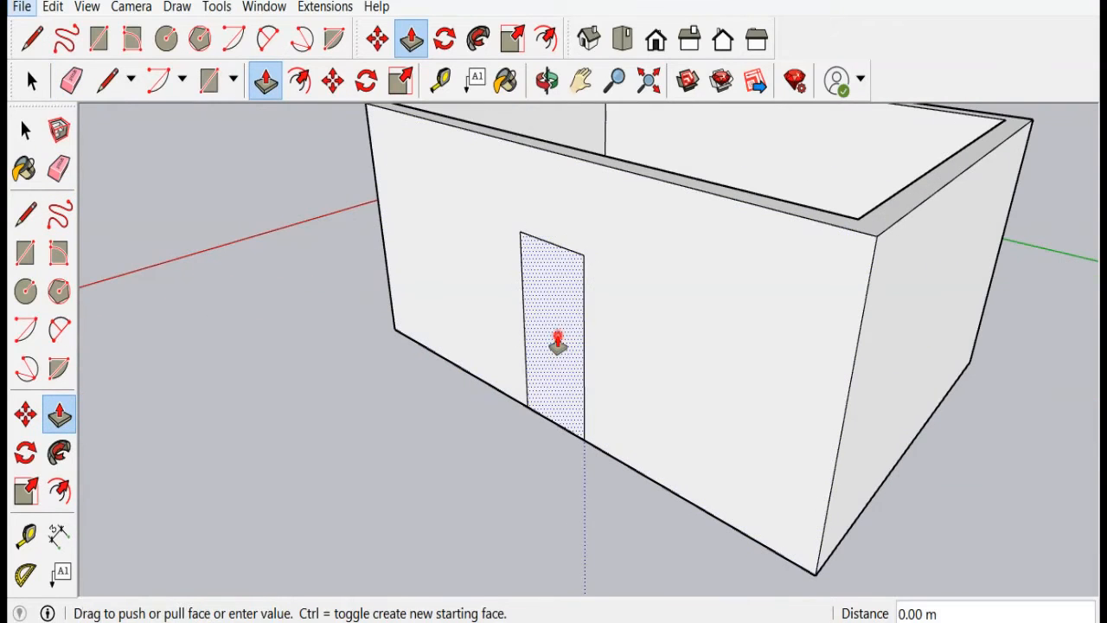
pyautogui.moveTo(558, 346); pyautogui.dragTo(565, 322)
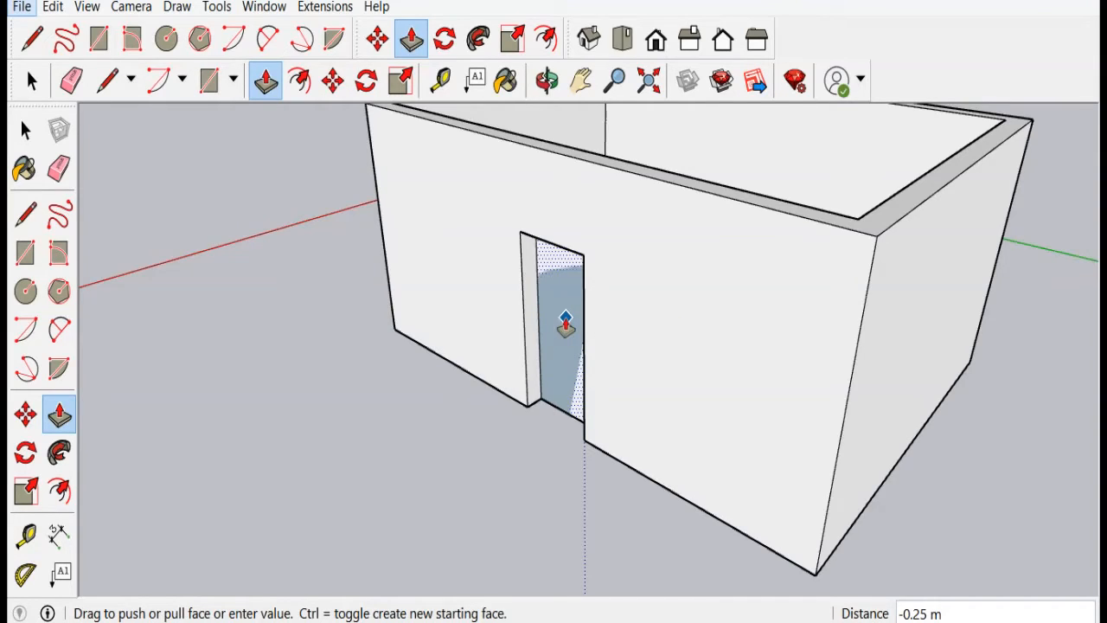
pyautogui.click(565, 321)
# Step: With the Tape Measure, add a horizontal guide 0.9 m above the front wall's base and another 1.2 m above it
pyautogui.scroll(3, 543, 327)
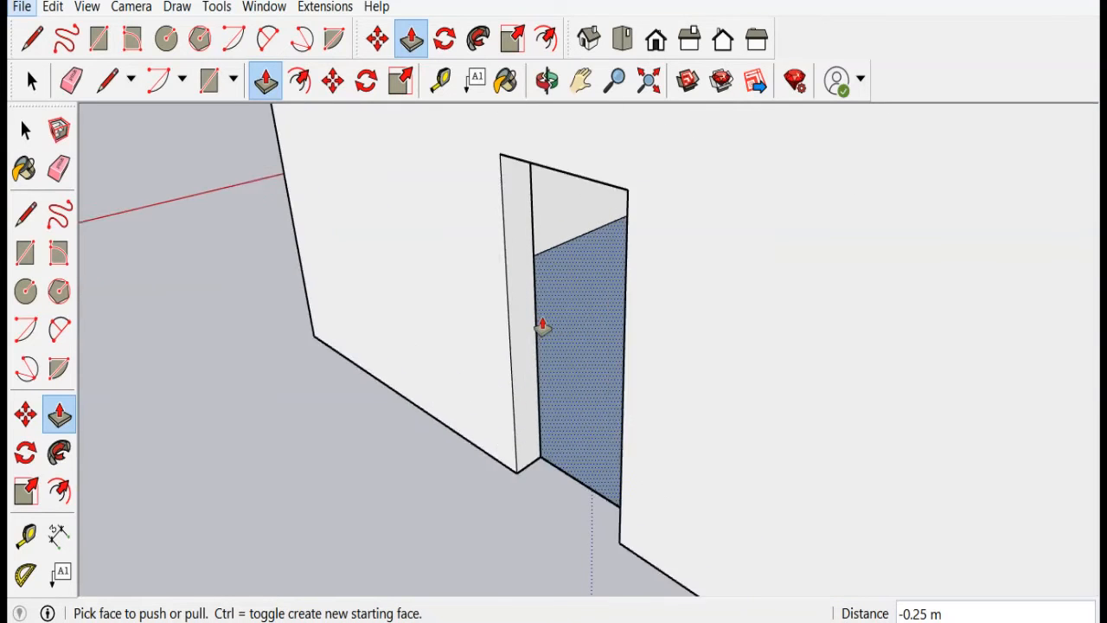
pyautogui.scroll(-4, 525, 325)
pyautogui.moveTo(885, 405); pyautogui.dragTo(929, 428, button='middle')
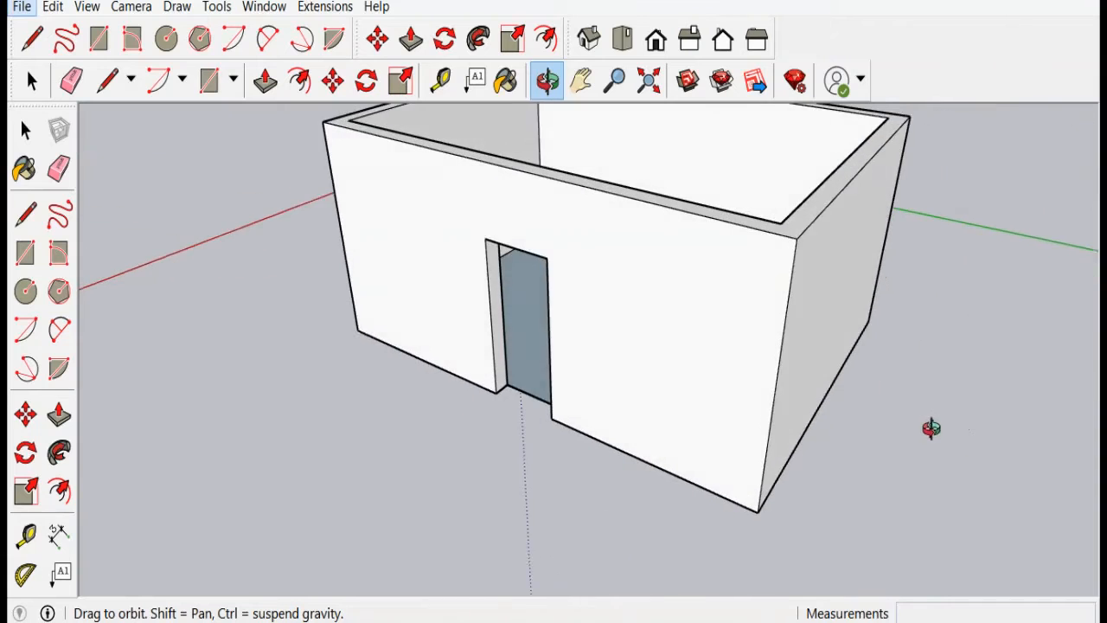
pyautogui.scroll(3, 532, 349)
pyautogui.scroll(-3, 531, 350)
pyautogui.scroll(-2, 531, 350)
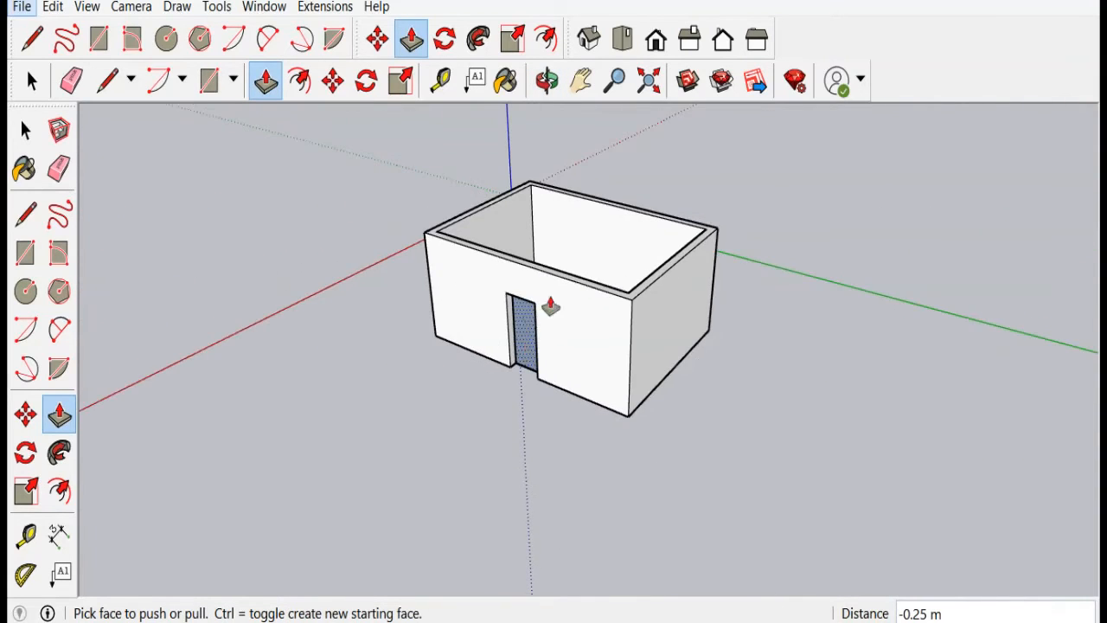
pyautogui.scroll(4, 563, 323)
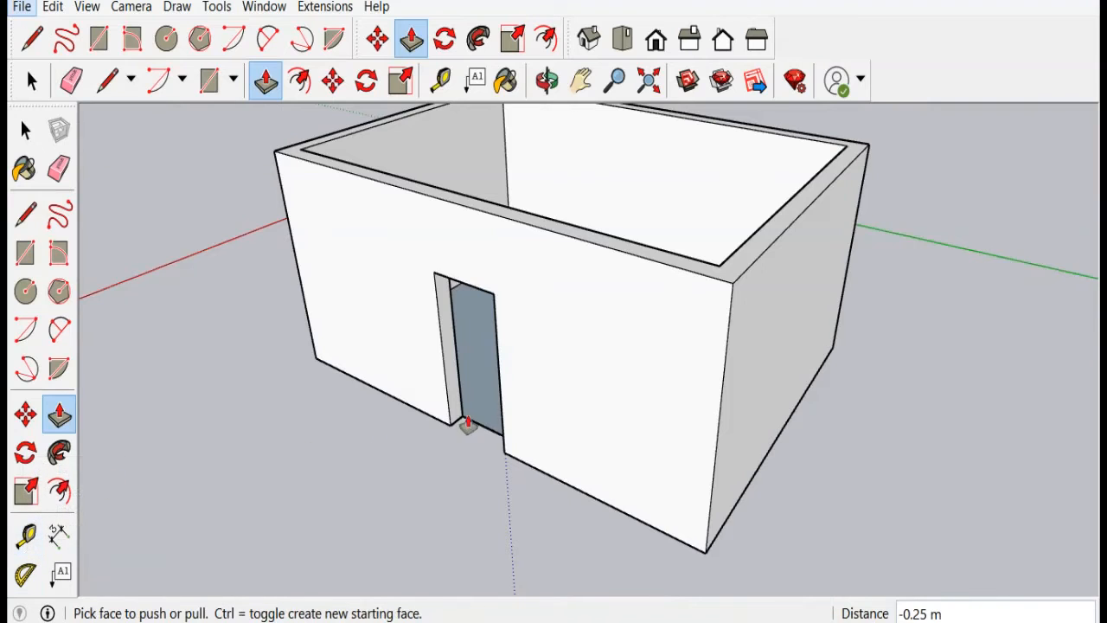
pyautogui.click(24, 538)
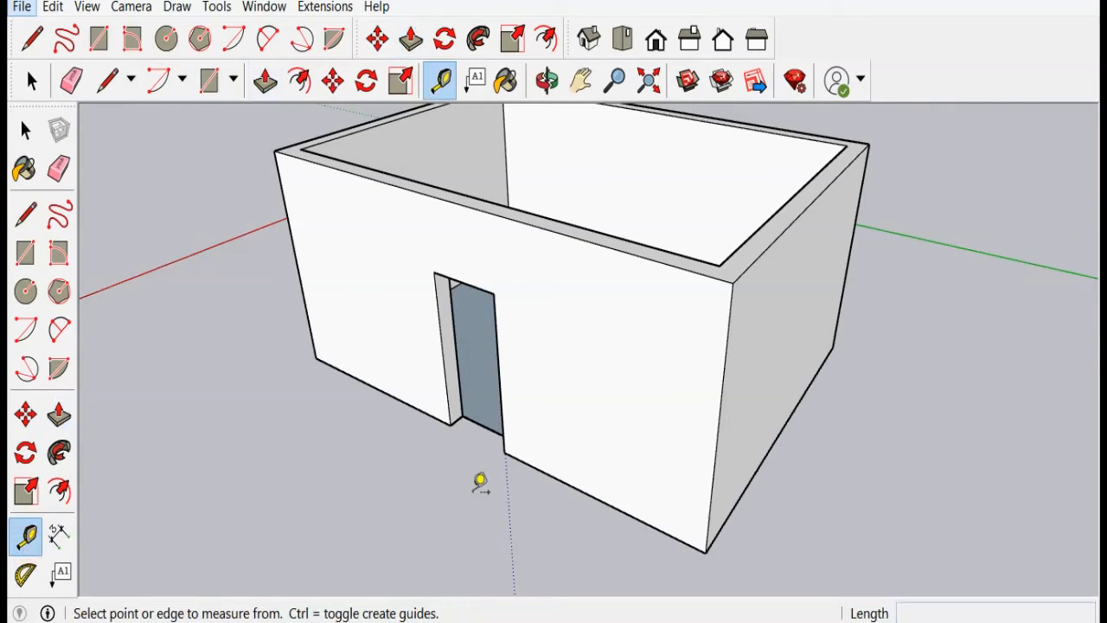
pyautogui.click(546, 471)
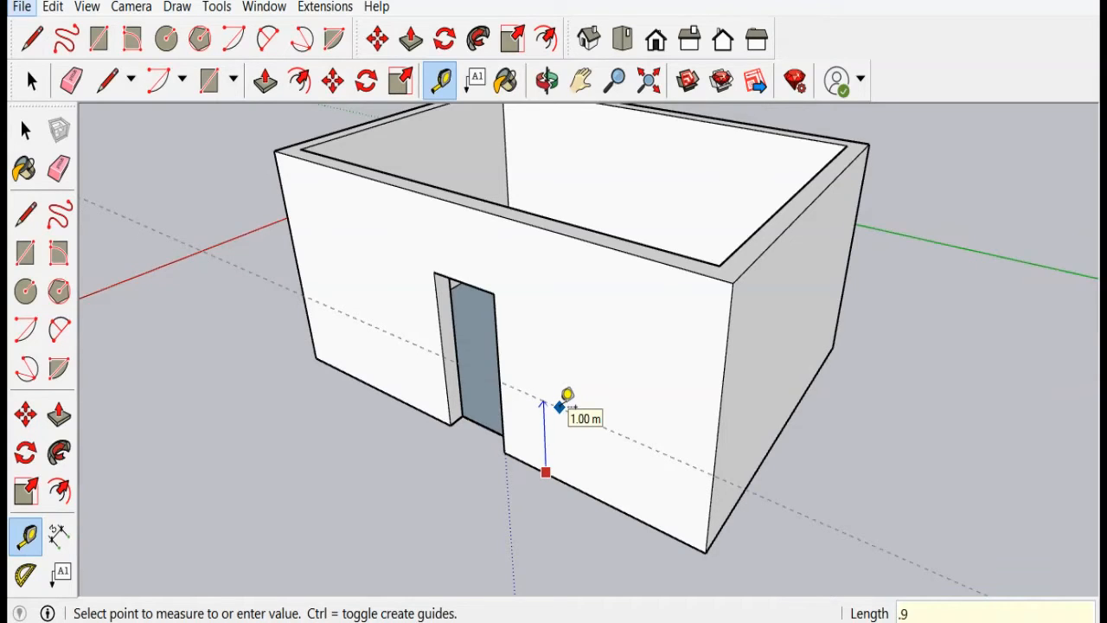
pyautogui.press('Return')
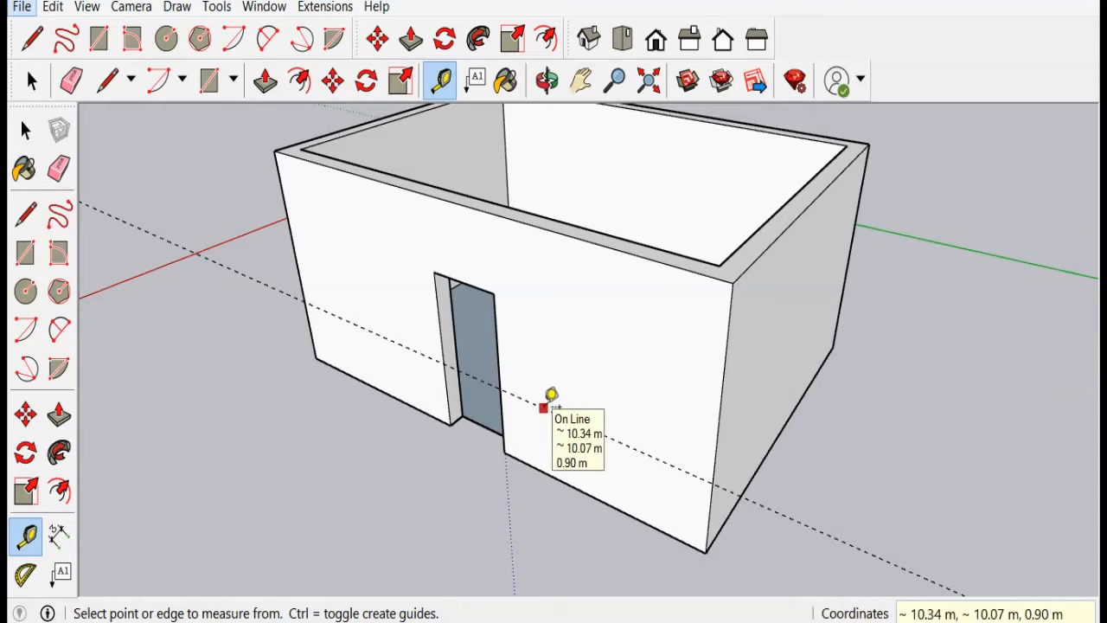
pyautogui.click(545, 407)
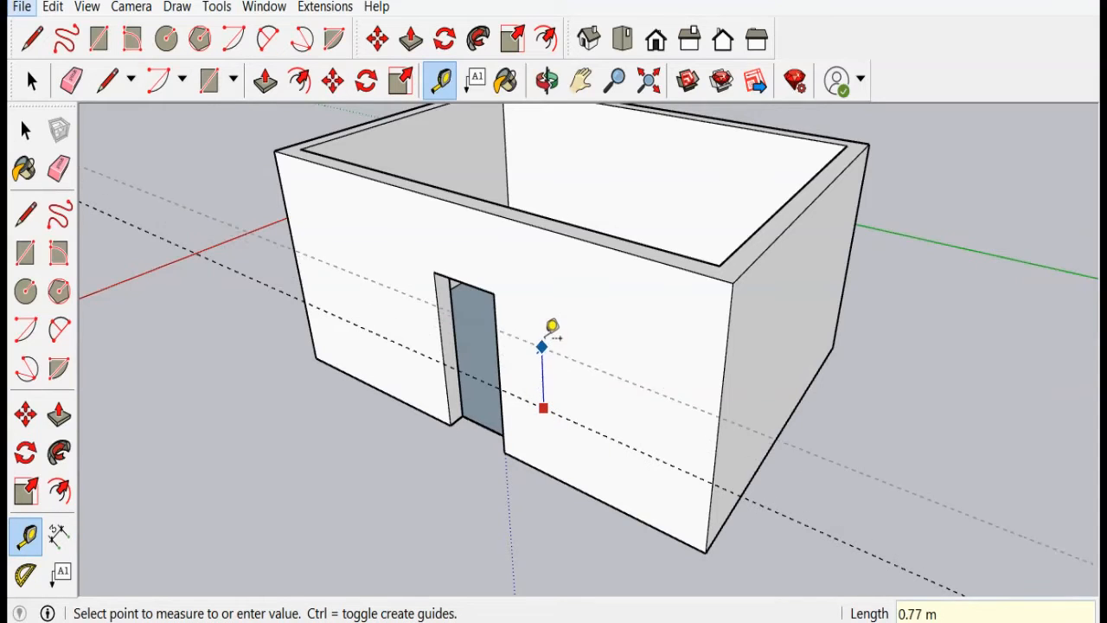
pyautogui.click(505, 282)
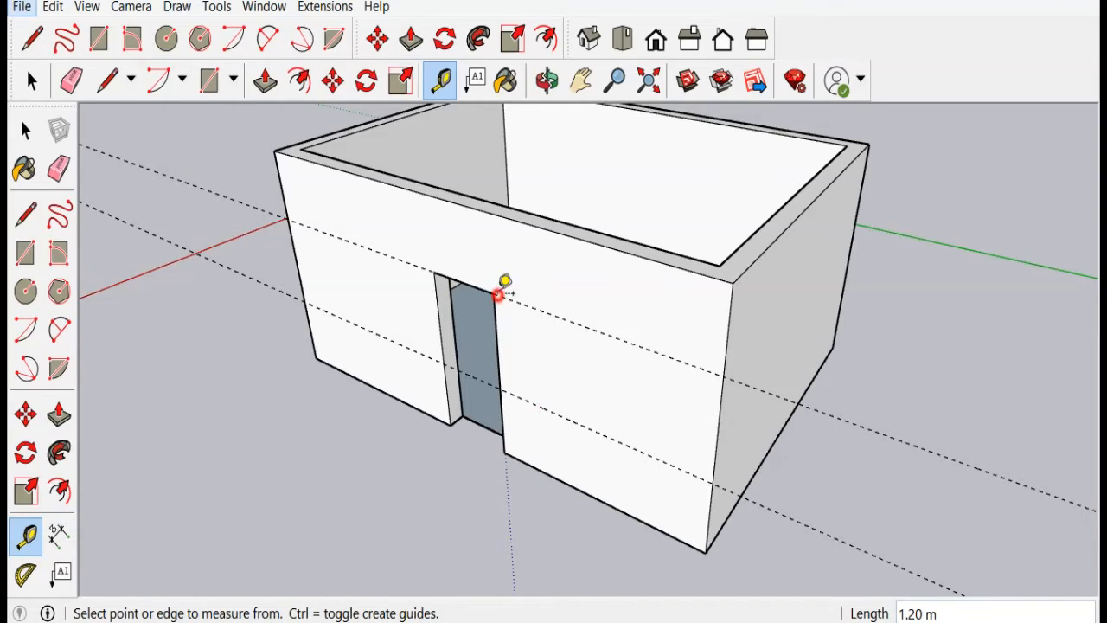
# Step: Add a vertical guide about 1 m right of the doorway and another guide 1.2 m to its right
pyautogui.click(497, 346)
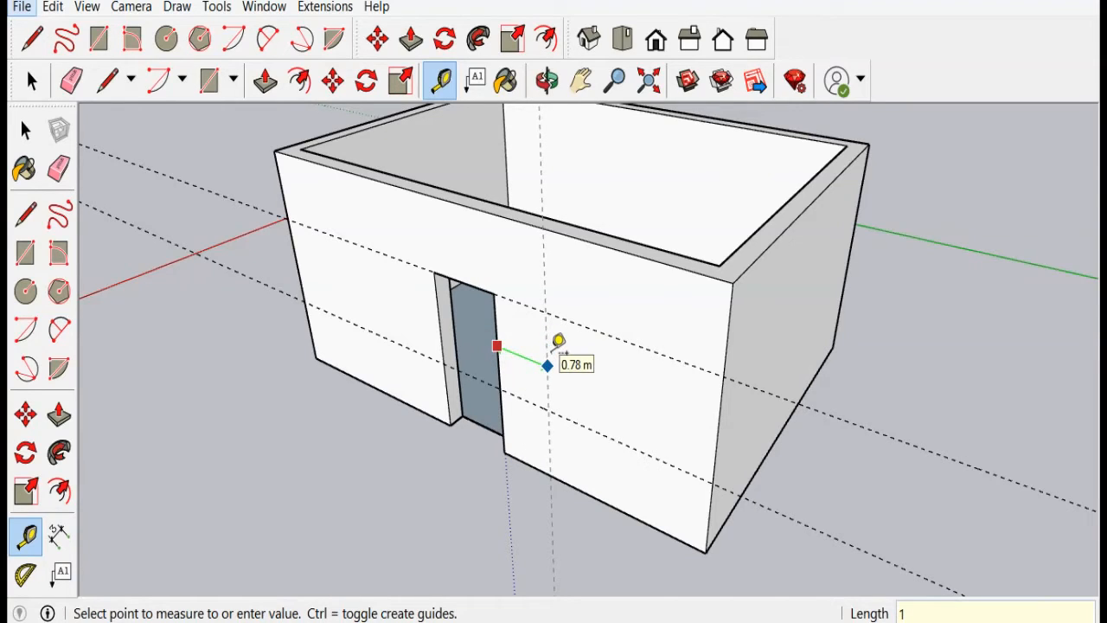
pyautogui.click(558, 342)
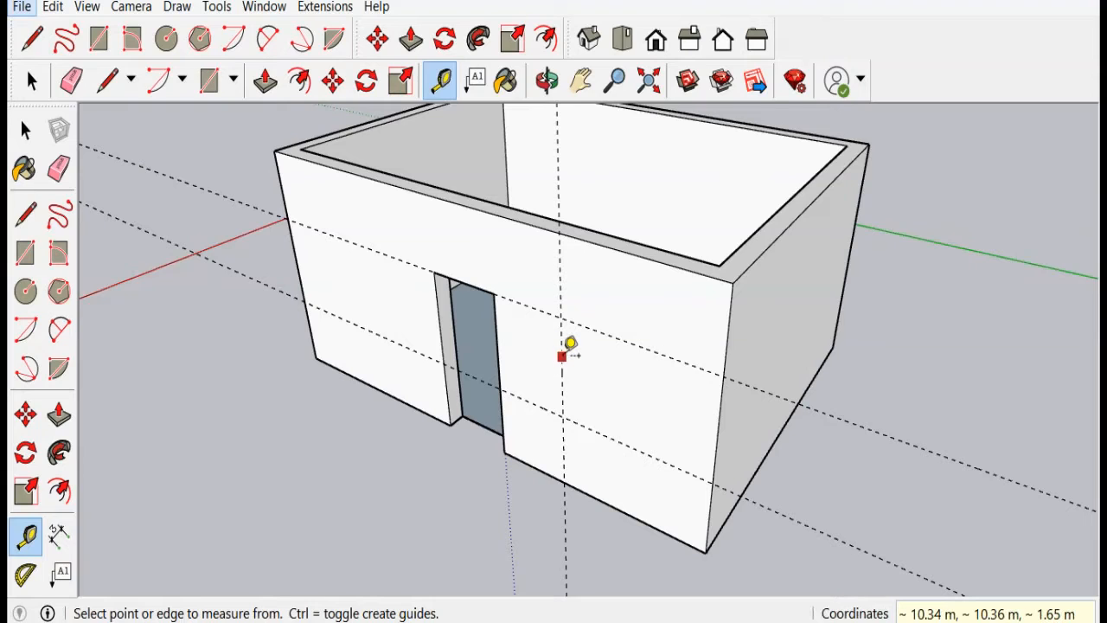
pyautogui.click(561, 356)
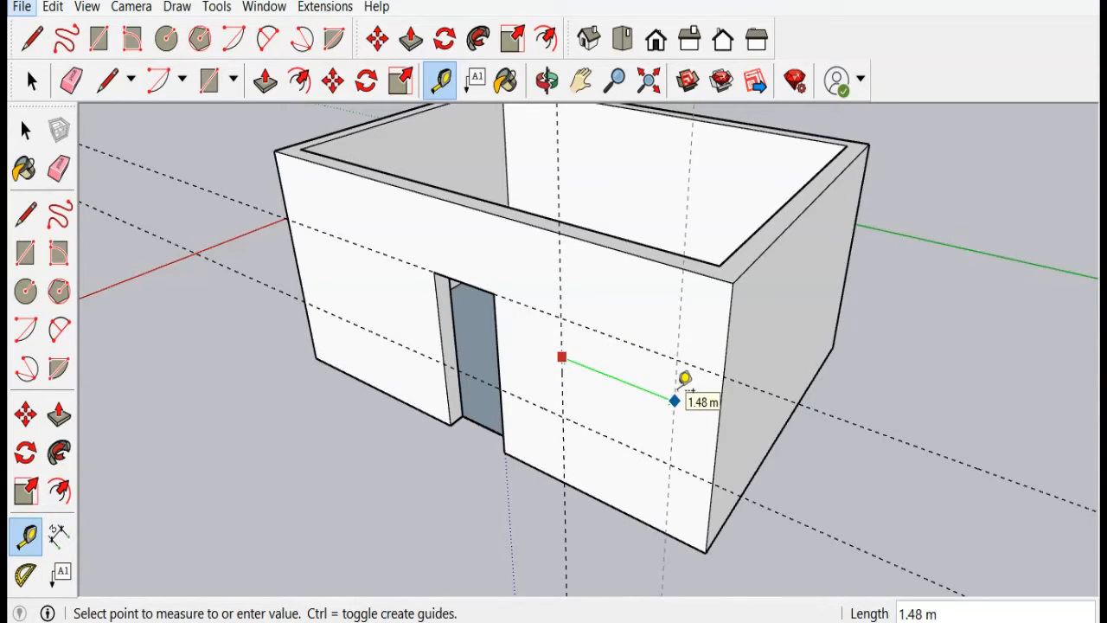
pyautogui.write('1.2')
pyautogui.press('Return')
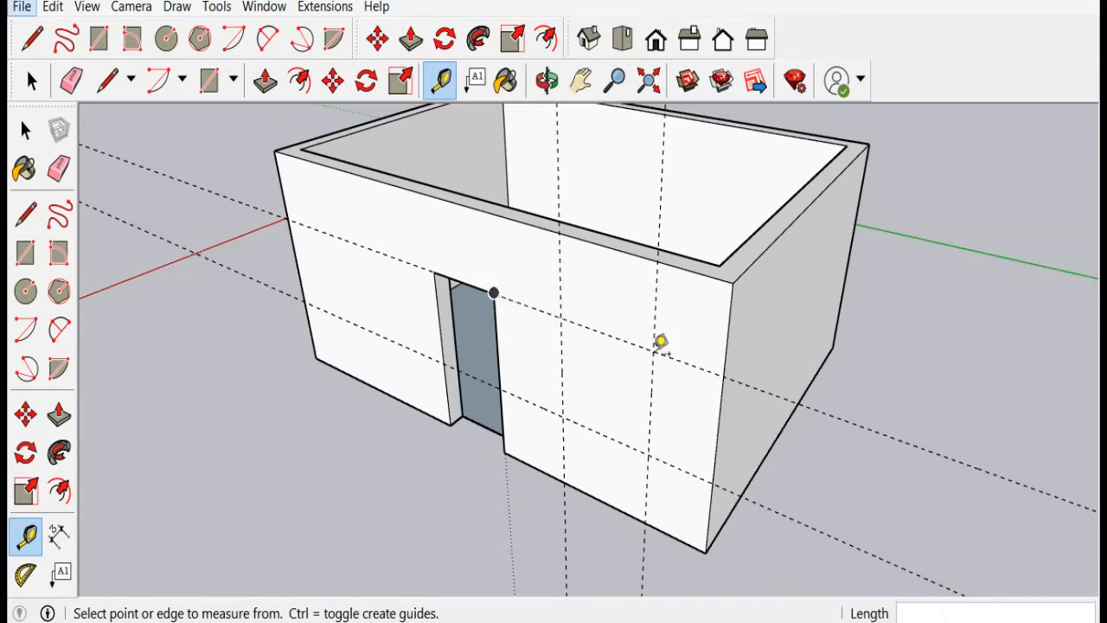
# Step: Draw a 1.20 m by 1.20 m window rectangle within the guide lines
pyautogui.click(25, 253)
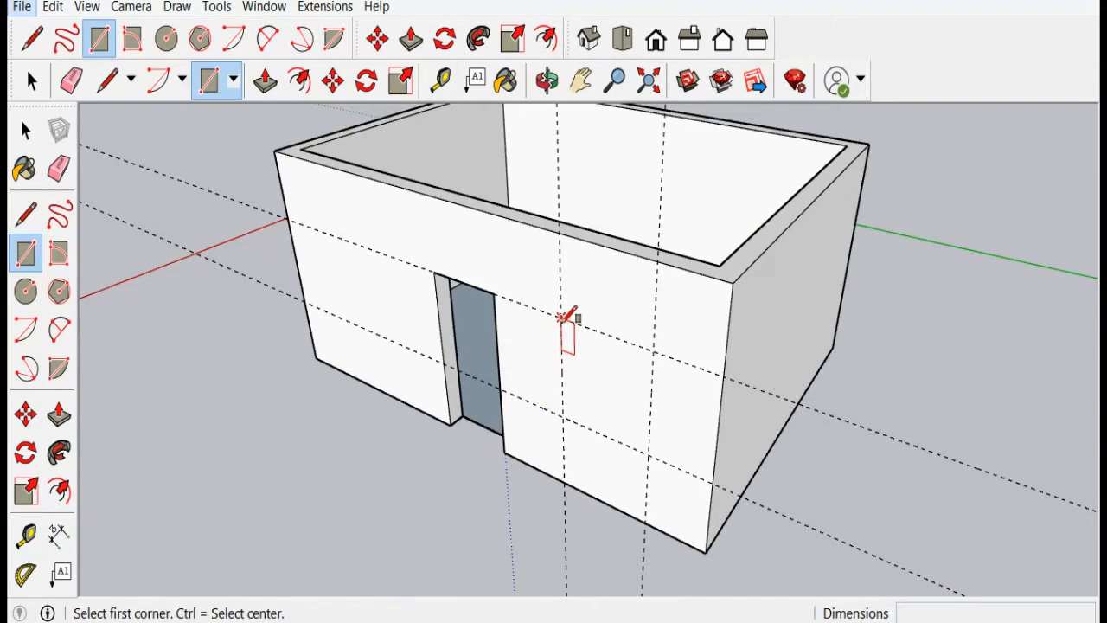
pyautogui.click(562, 318)
pyautogui.click(649, 450)
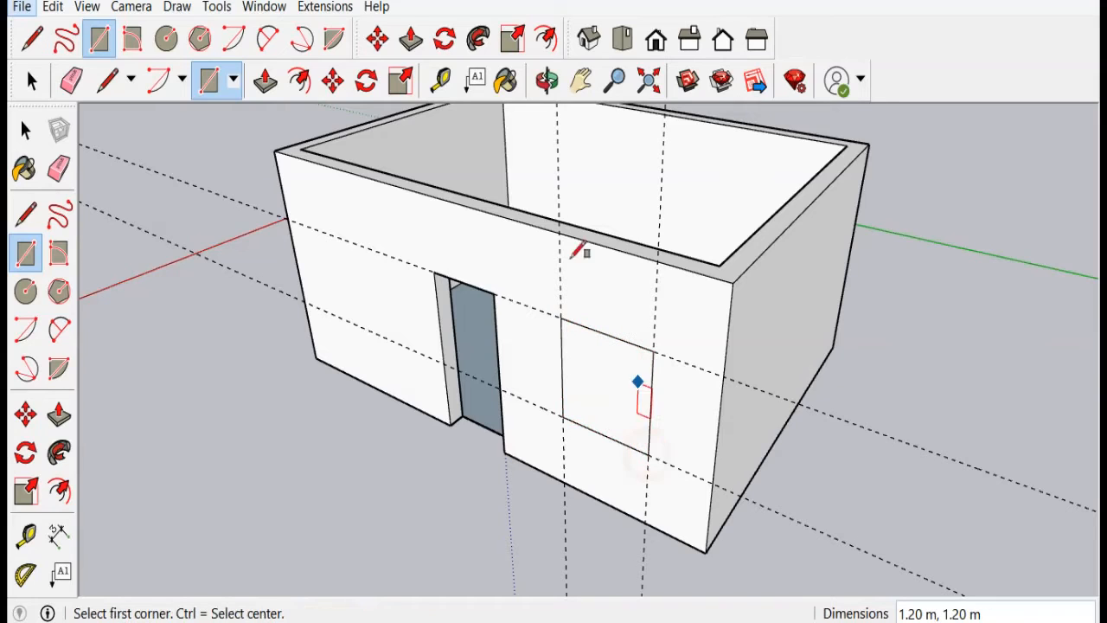
# Step: Delete all the guide lines from the model
pyautogui.click(60, 170)
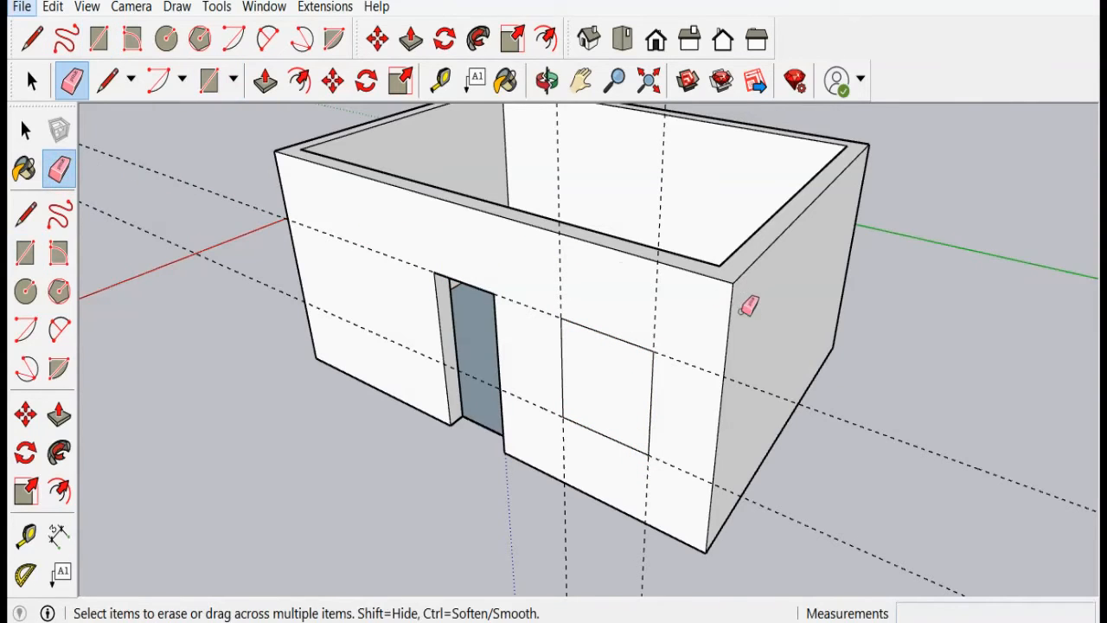
pyautogui.press('Delete')
pyautogui.scroll(-3, 536, 398)
pyautogui.scroll(5, 583, 438)
# Step: Push the window rectangle 0.25 m into the wall to open the window
pyautogui.click(54, 418)
pyautogui.click(53, 418)
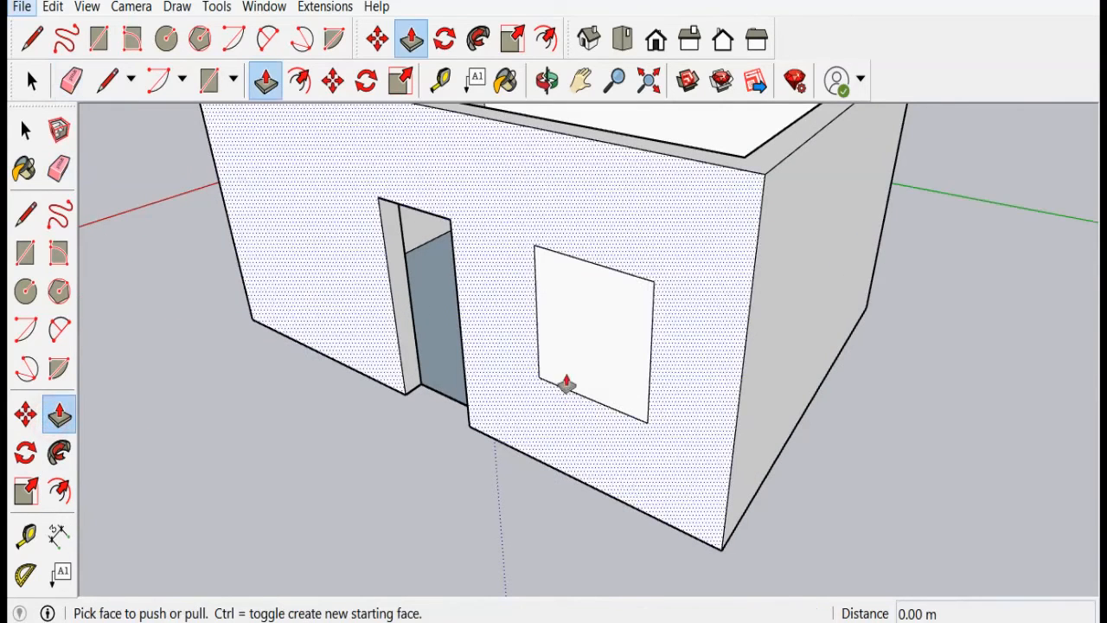
pyautogui.moveTo(571, 368); pyautogui.dragTo(585, 351)
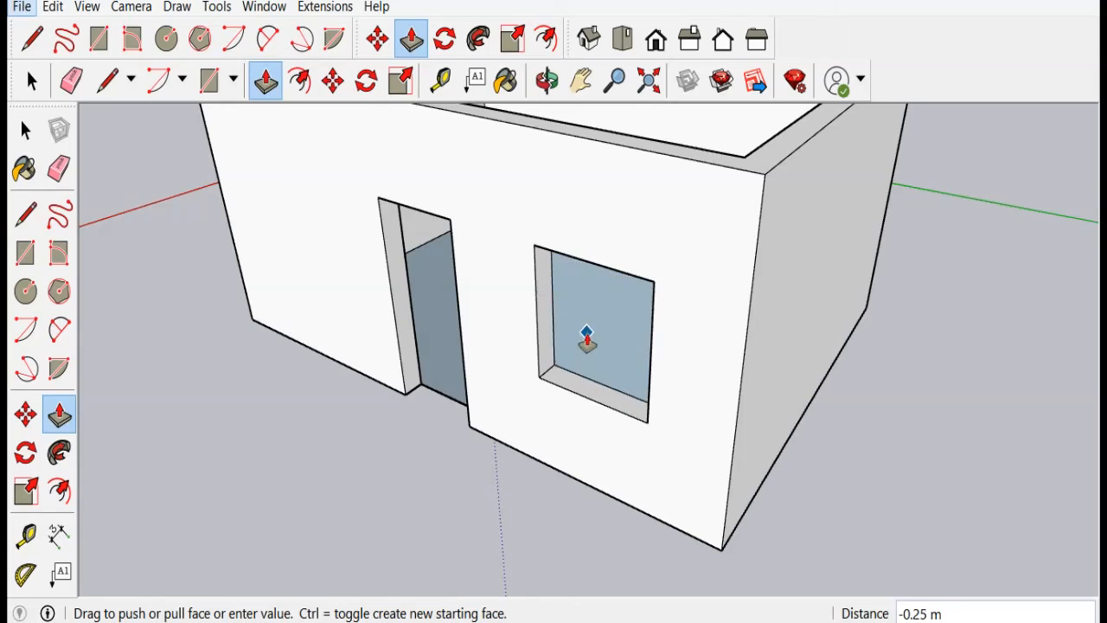
pyautogui.click(586, 340)
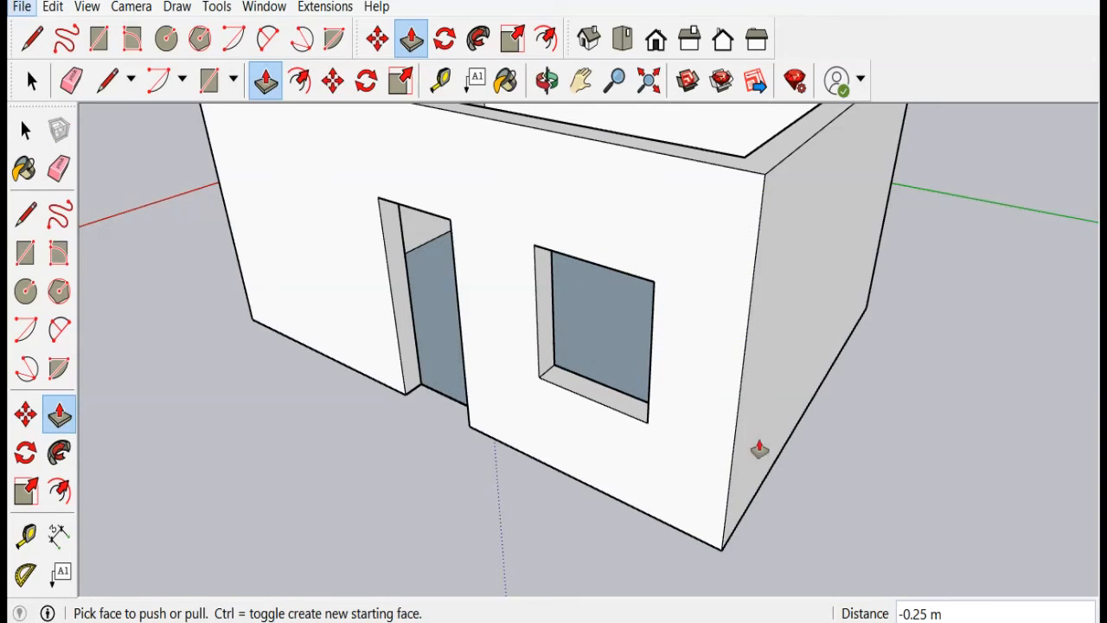
# Step: Orbit and zoom around the house to inspect the door and window openings
pyautogui.scroll(3, 634, 371)
pyautogui.scroll(-4, 525, 388)
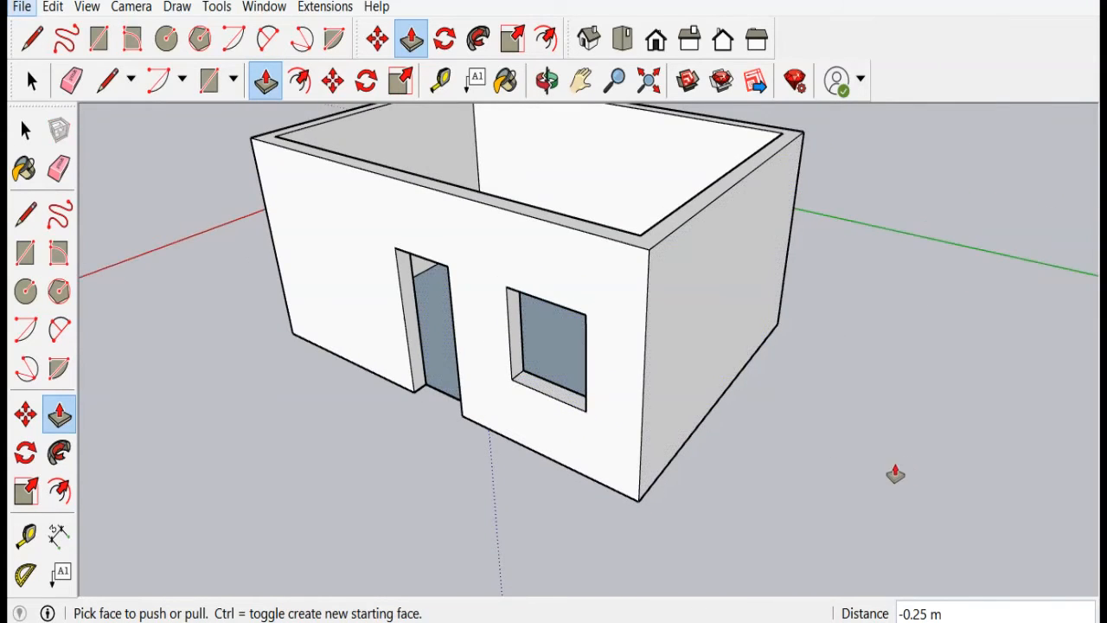
pyautogui.moveTo(697, 510); pyautogui.dragTo(793, 450, button='middle')
pyautogui.scroll(3, 794, 450)
pyautogui.scroll(-6, 793, 450)
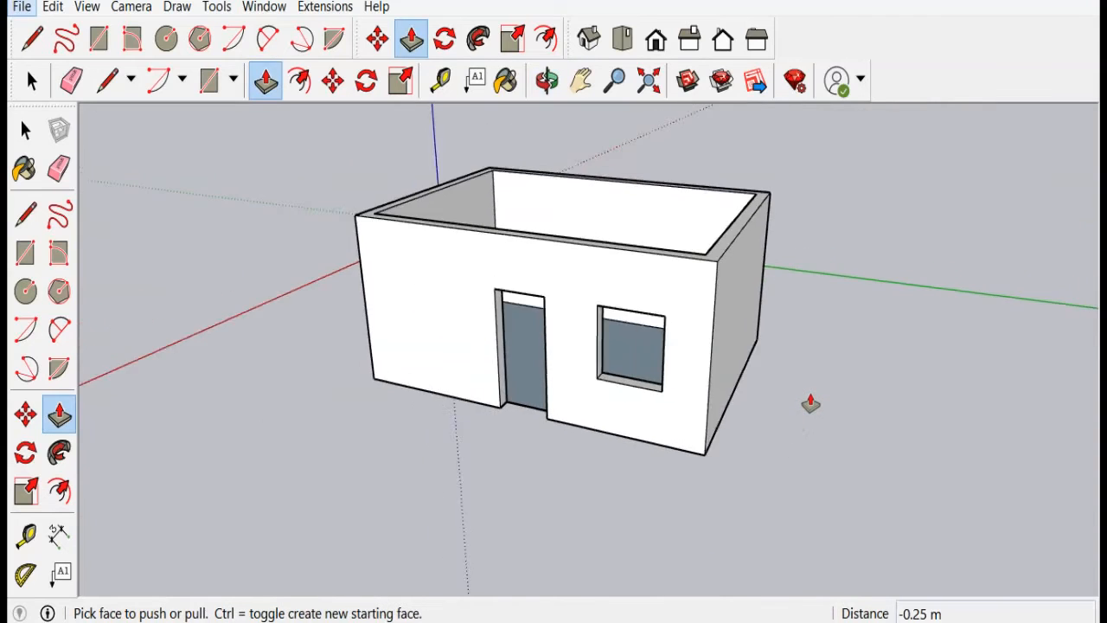
pyautogui.moveTo(834, 398); pyautogui.dragTo(731, 460, button='middle')
pyautogui.scroll(2, 578, 492)
pyautogui.scroll(-1, 574, 486)
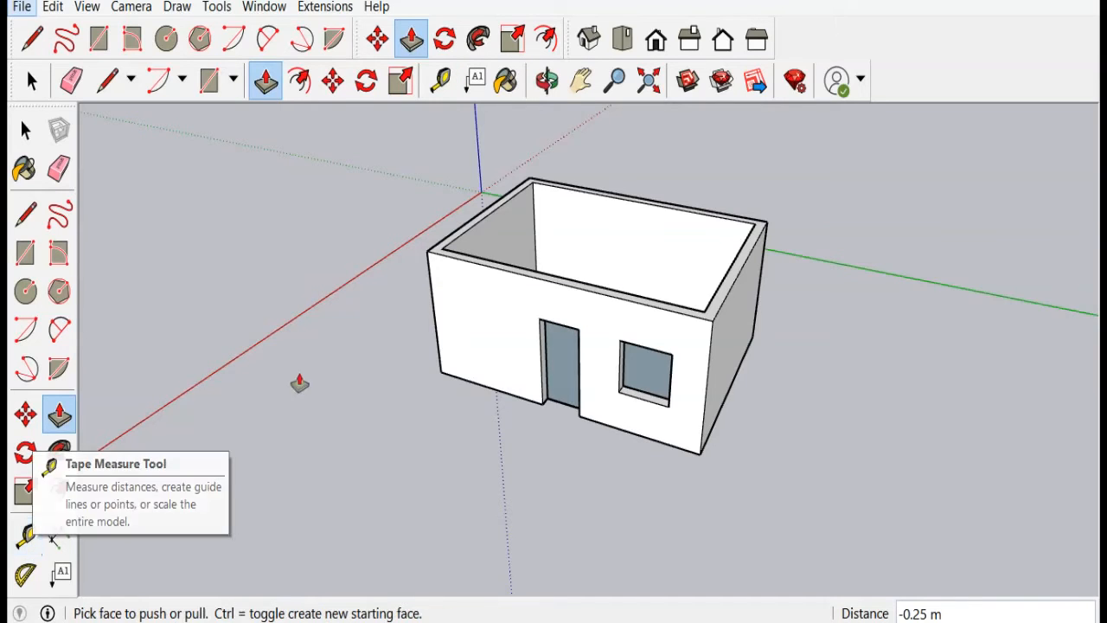
pyautogui.scroll(3, 811, 437)
pyautogui.scroll(-4, 472, 391)
pyautogui.scroll(4, 686, 355)
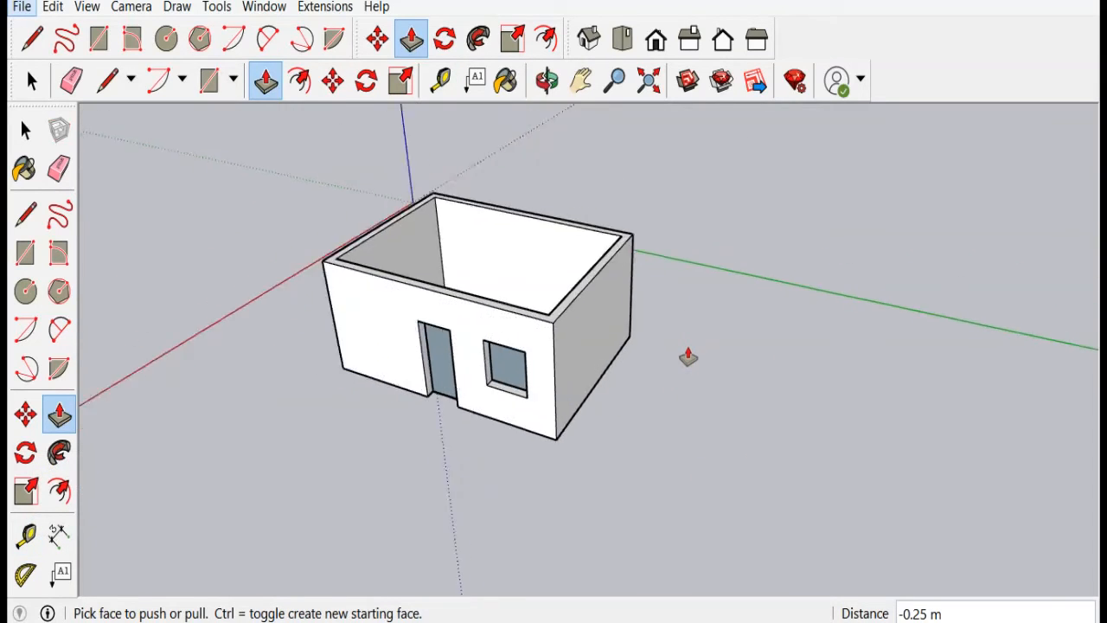
pyautogui.moveTo(687, 329); pyautogui.dragTo(643, 372, button='middle')
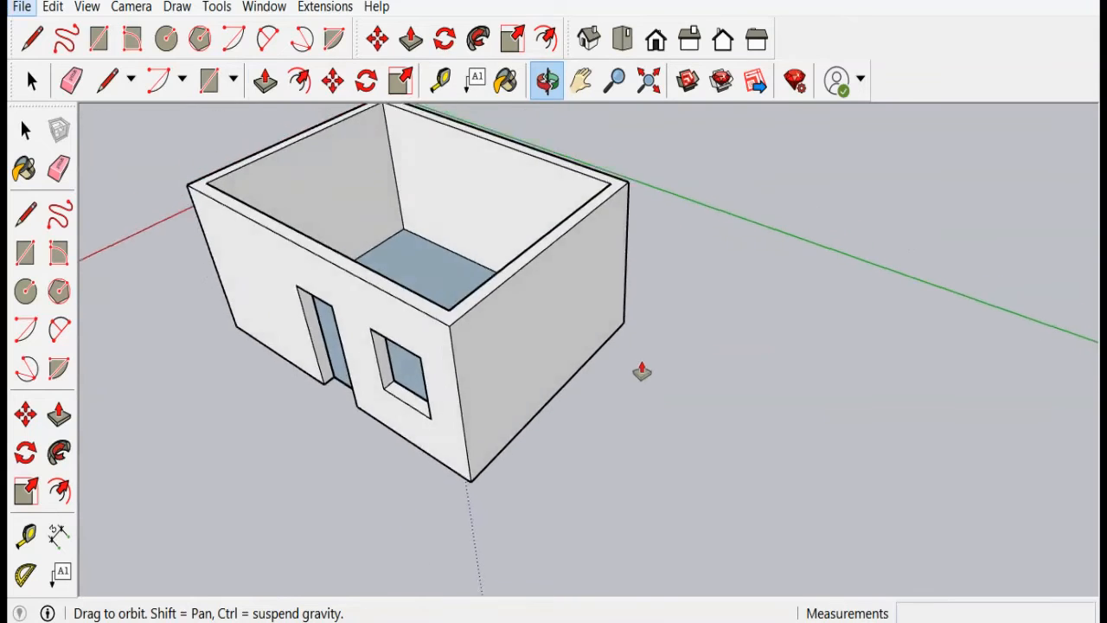
pyautogui.scroll(-4, 644, 373)
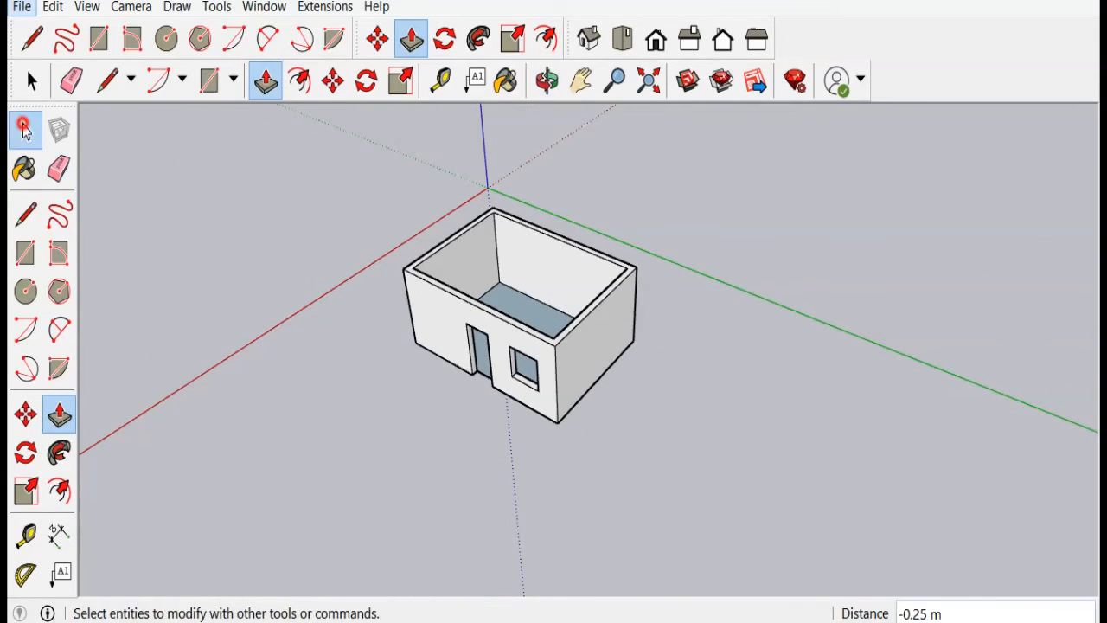
pyautogui.click(25, 129)
pyautogui.scroll(-2, 463, 501)
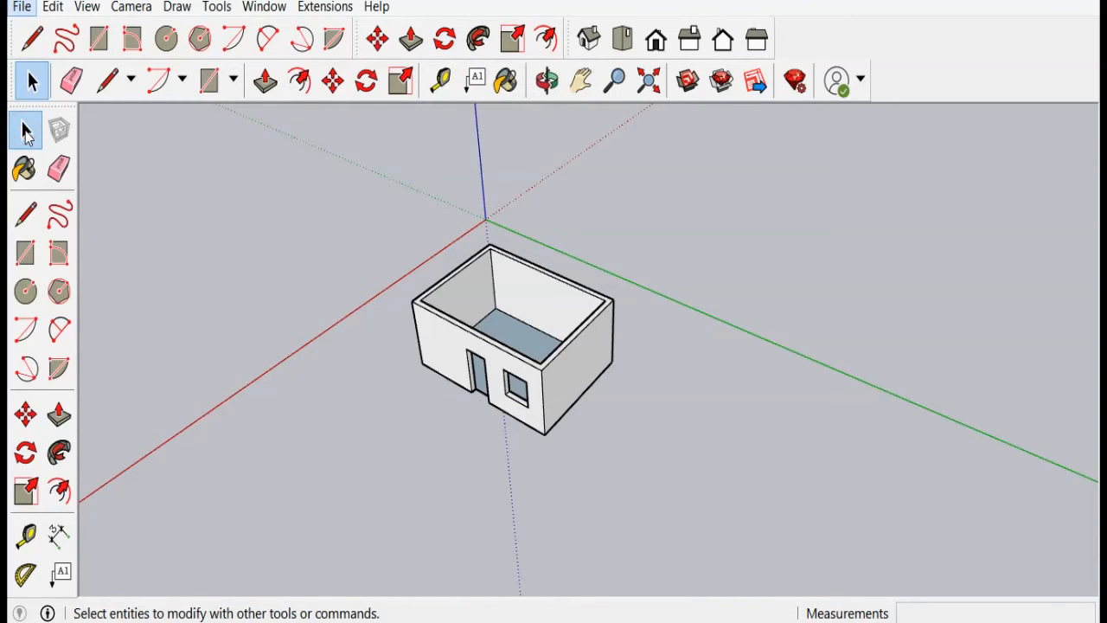
# Step: Select the whole house and rotate it 90 degrees about the green axis from its front corner
pyautogui.moveTo(321, 216); pyautogui.dragTo(738, 526)
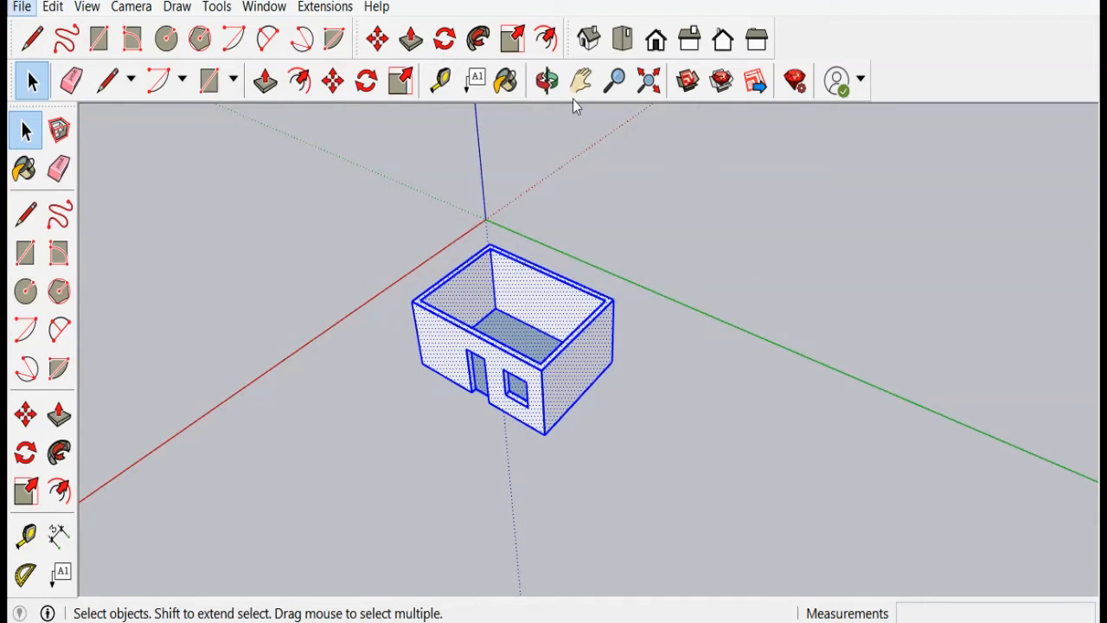
pyautogui.click(445, 40)
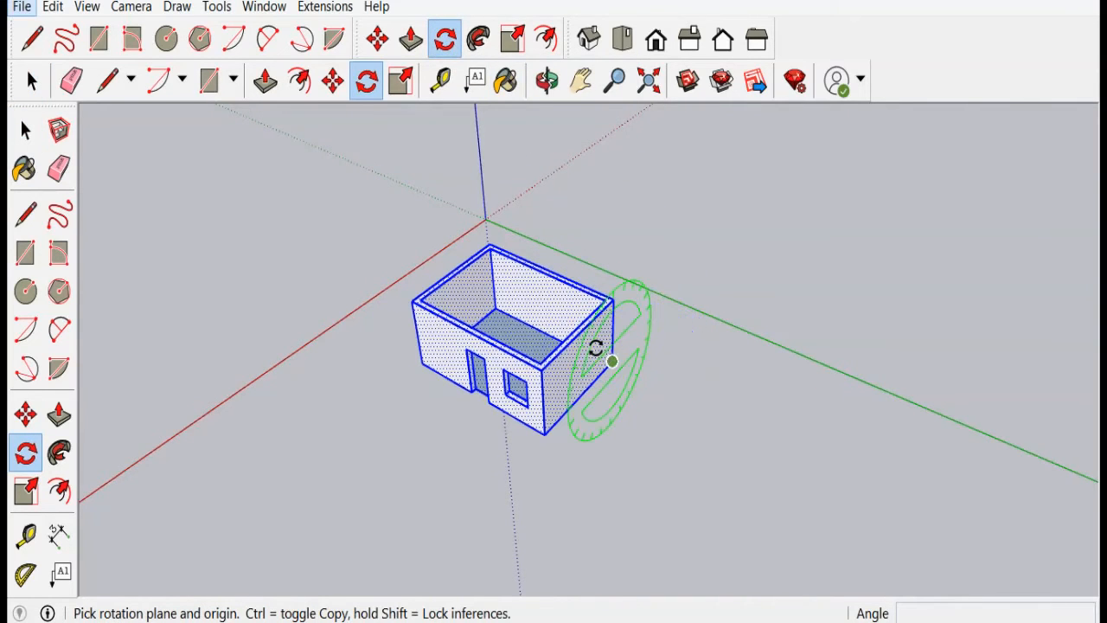
pyautogui.scroll(4, 613, 362)
pyautogui.click(611, 358)
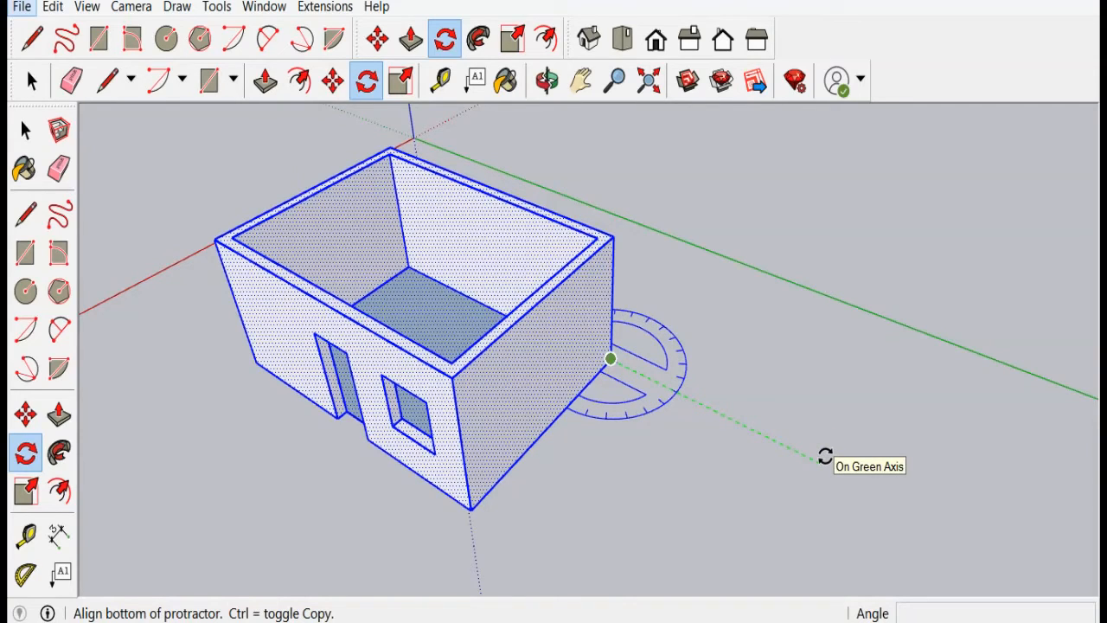
pyautogui.click(825, 457)
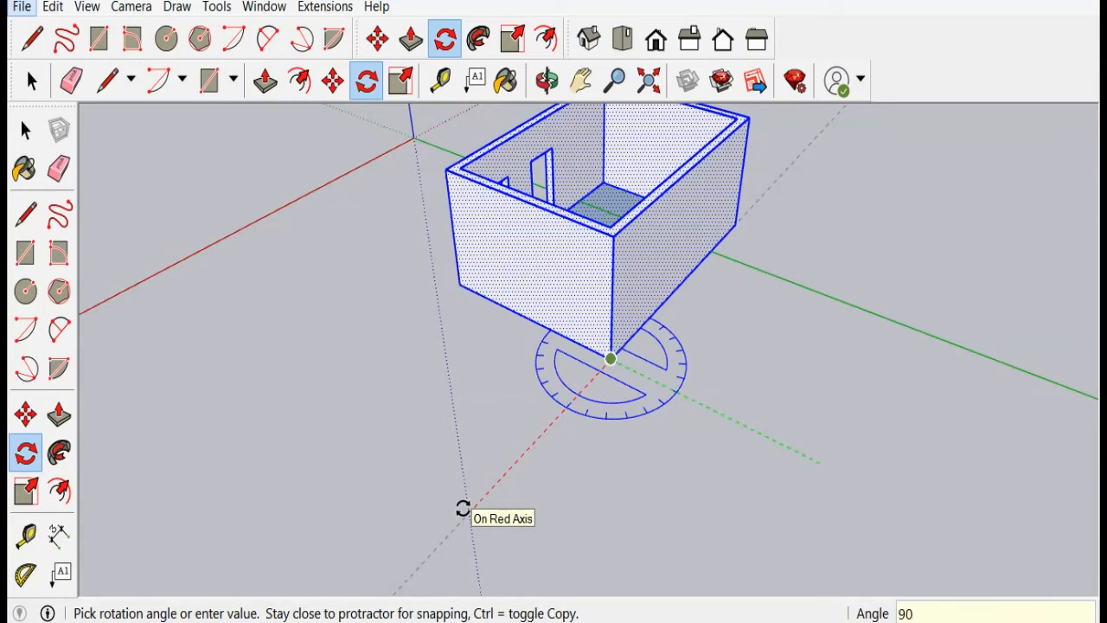
pyautogui.click(463, 509)
# Step: Rotate the house 90 degrees in the ground plane about its bottom corner, from the red axis to the green axis
pyautogui.scroll(-2, 455, 526)
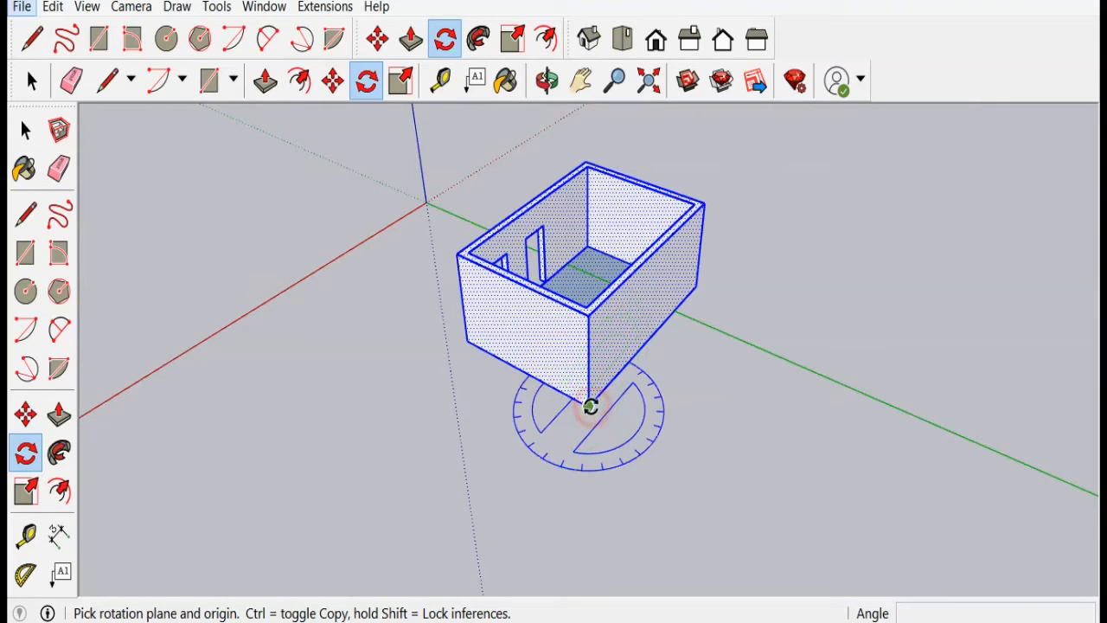
pyautogui.click(590, 407)
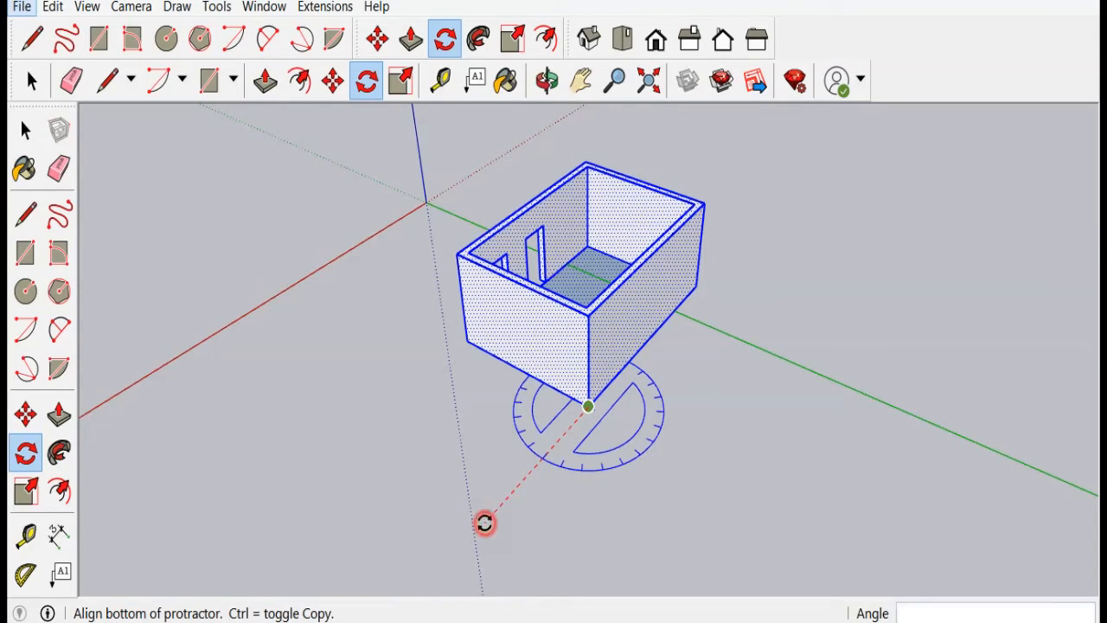
pyautogui.click(482, 522)
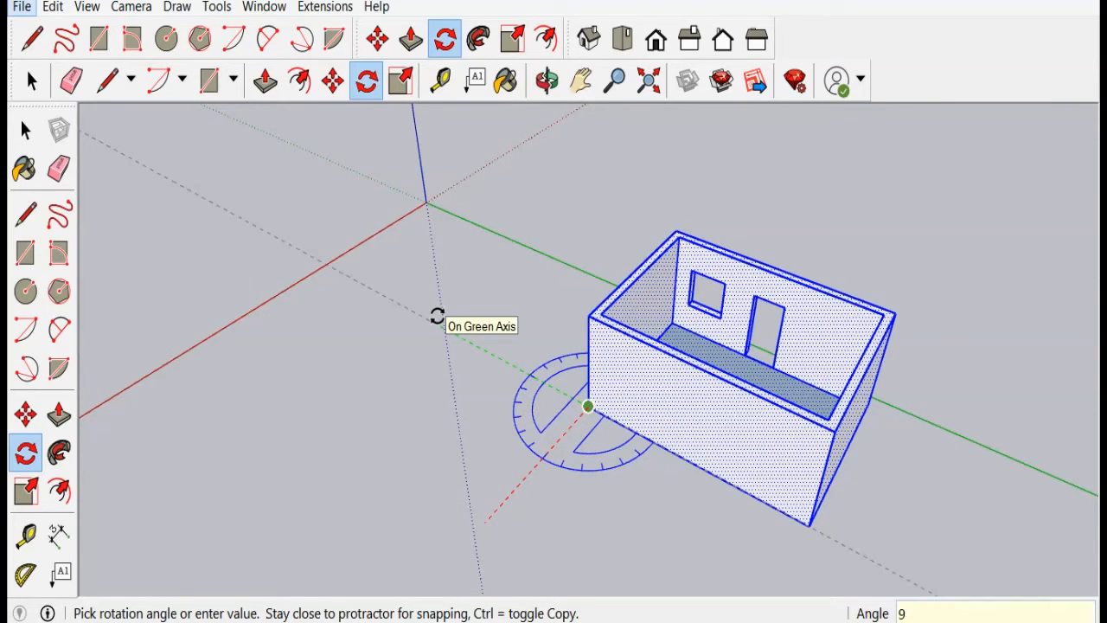
pyautogui.click(437, 317)
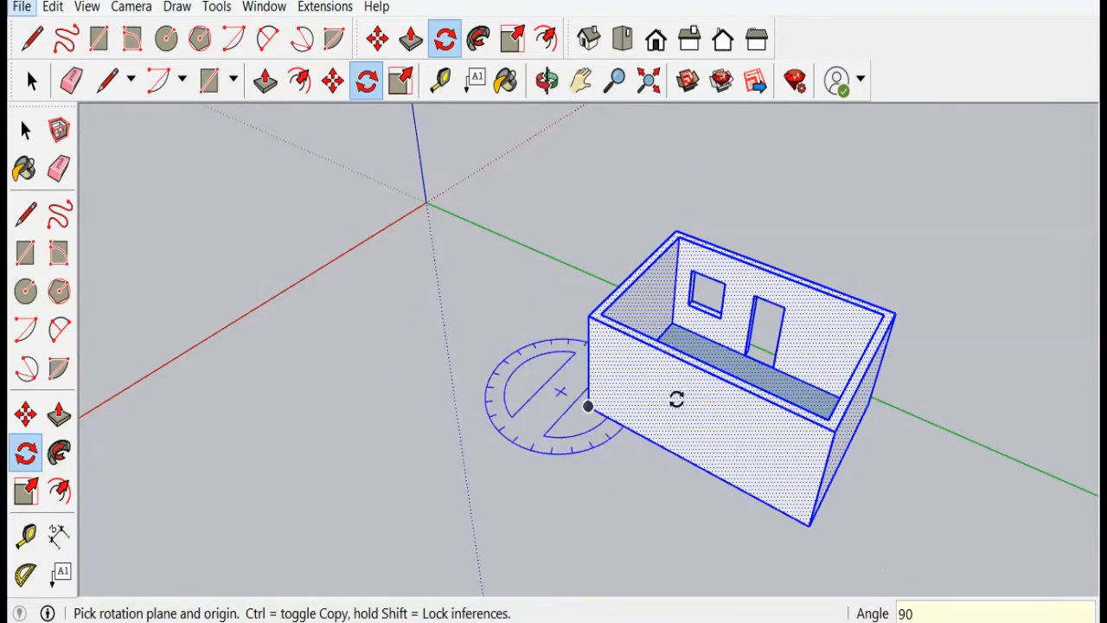
pyautogui.scroll(-2, 180, 353)
pyautogui.moveTo(179, 352); pyautogui.dragTo(252, 366, button='middle')
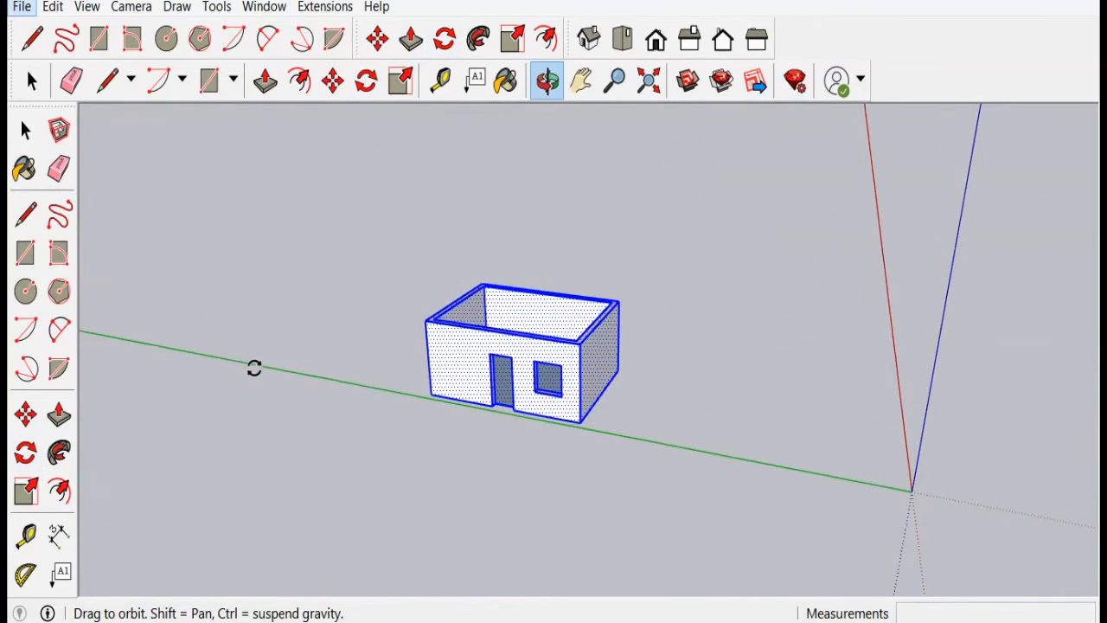
pyautogui.moveTo(372, 147); pyautogui.dragTo(344, 303, button='middle')
pyautogui.scroll(4, 345, 304)
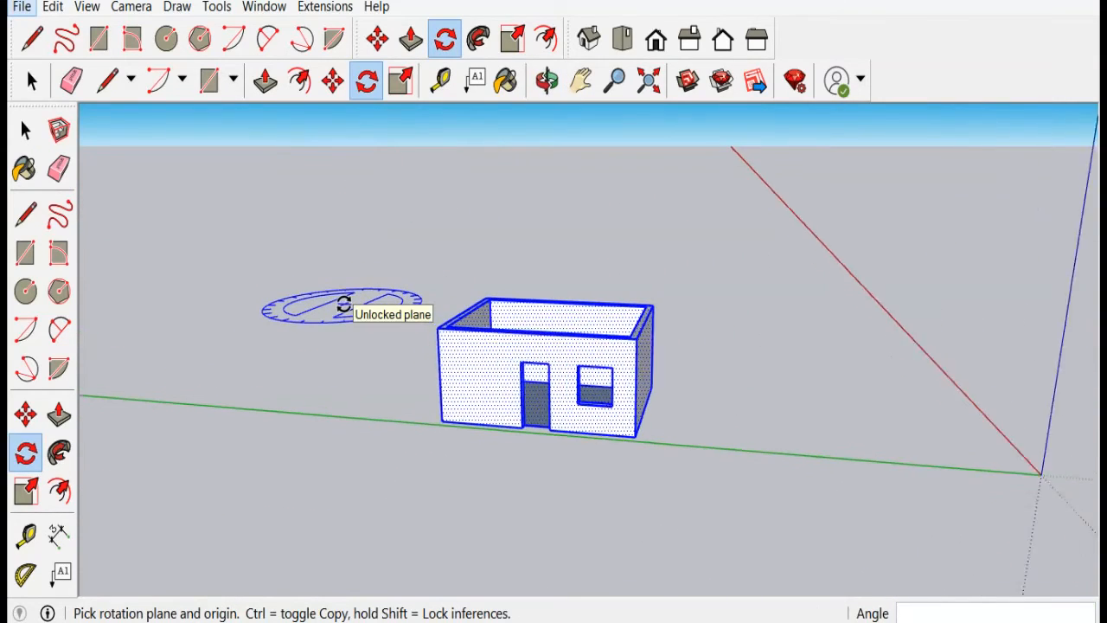
pyautogui.scroll(1, 345, 304)
pyautogui.click(343, 302)
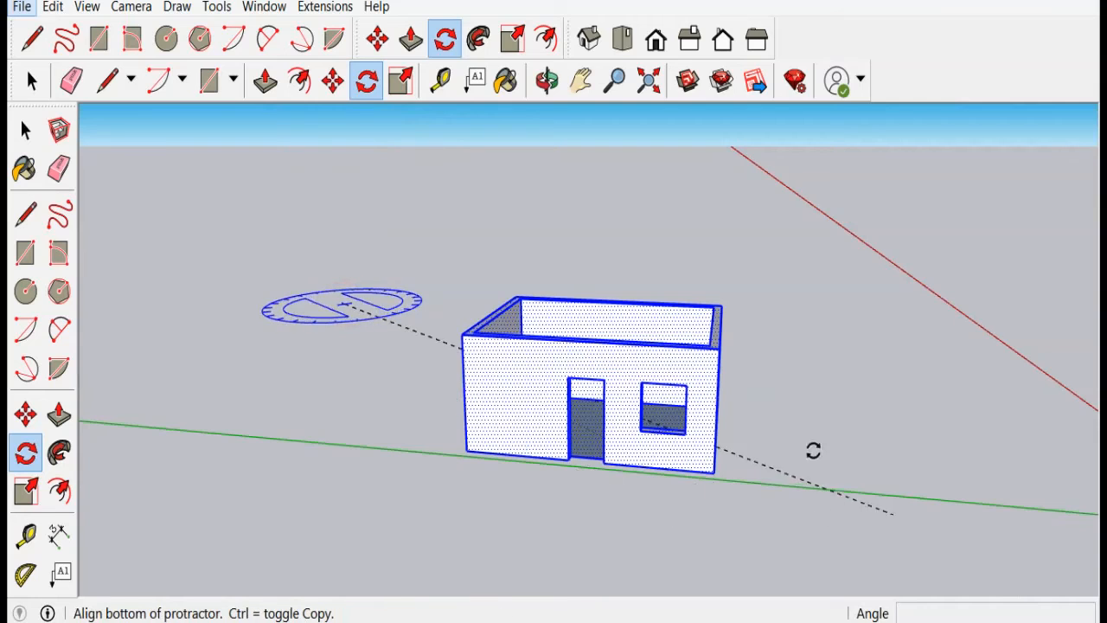
pyautogui.click(335, 277)
pyautogui.click(20, 133)
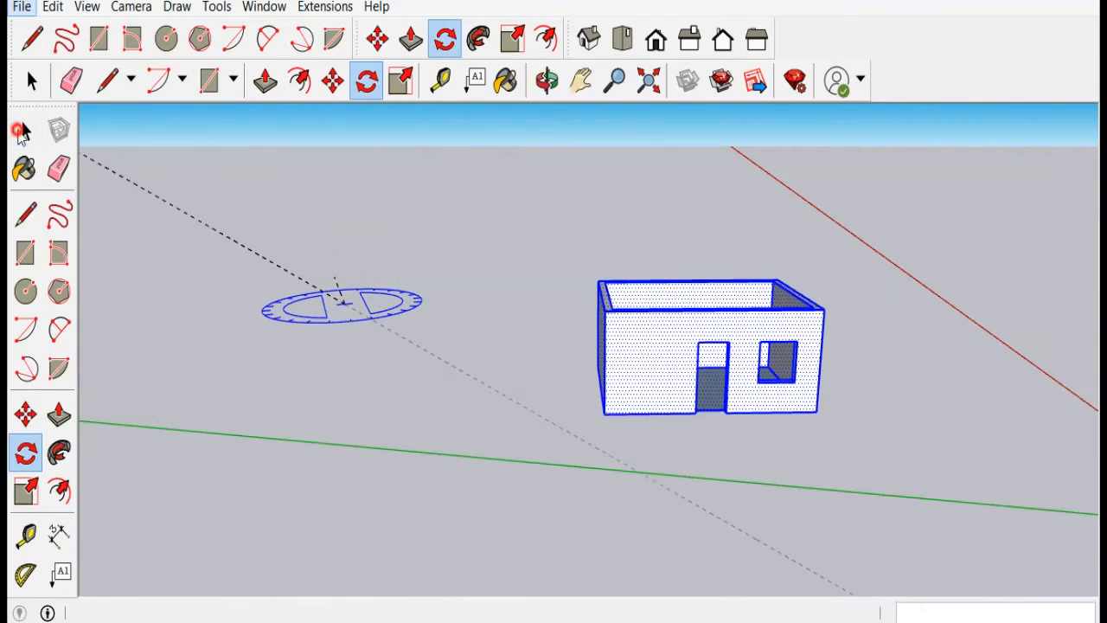
pyautogui.moveTo(826, 439); pyautogui.dragTo(684, 469, button='middle')
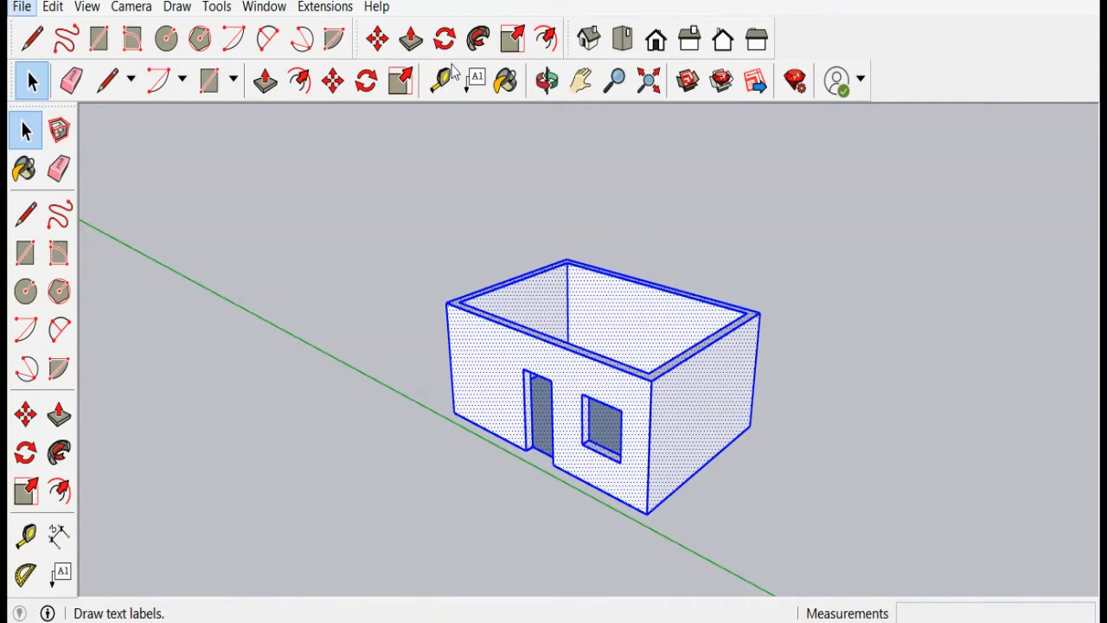
# Step: Try rotating the house 90 degrees about the red axis through its side wall, then undo the rotation
pyautogui.click(445, 38)
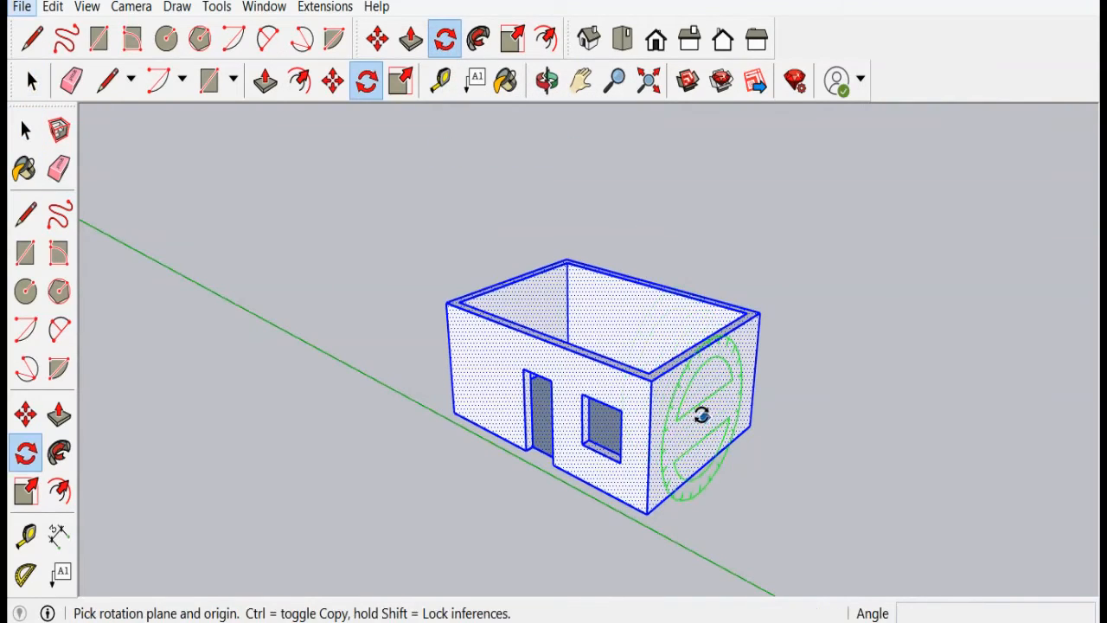
pyautogui.click(702, 415)
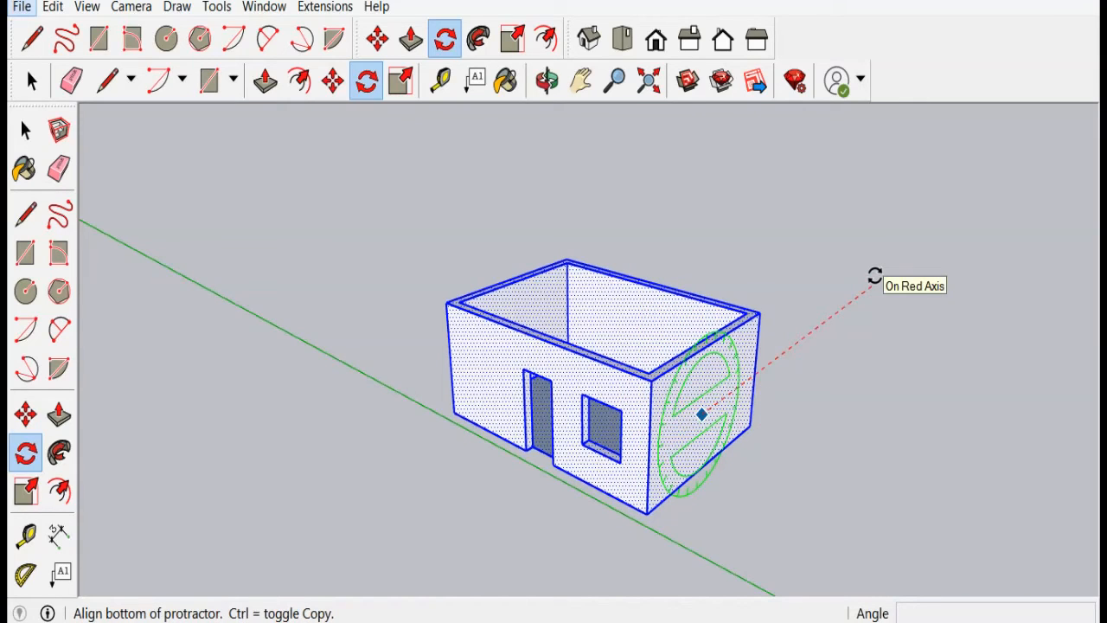
pyautogui.click(875, 275)
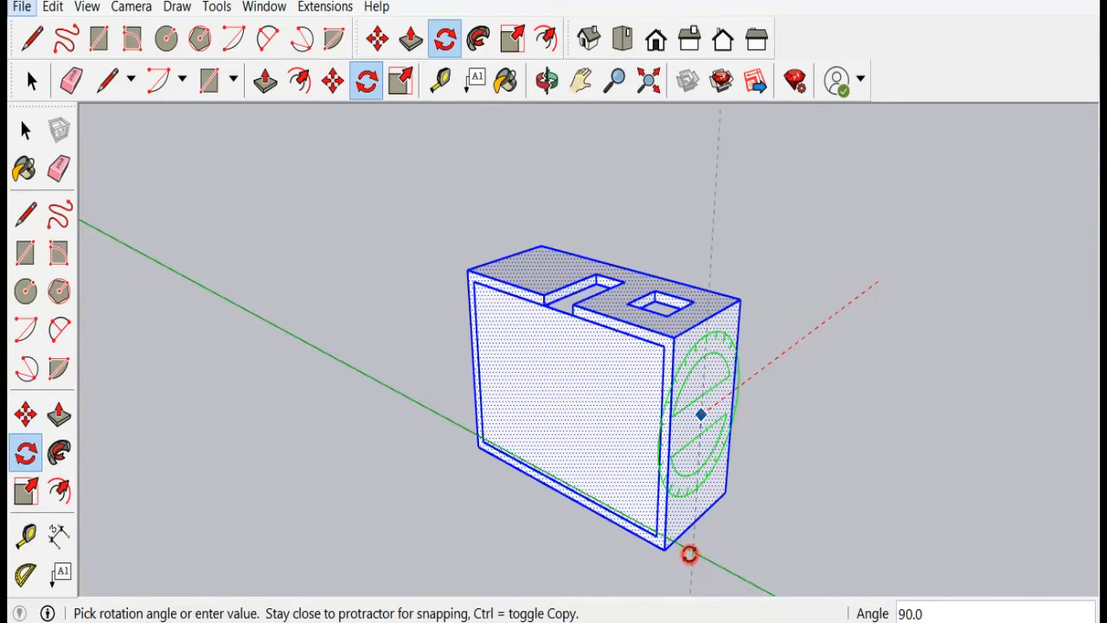
pyautogui.click(690, 554)
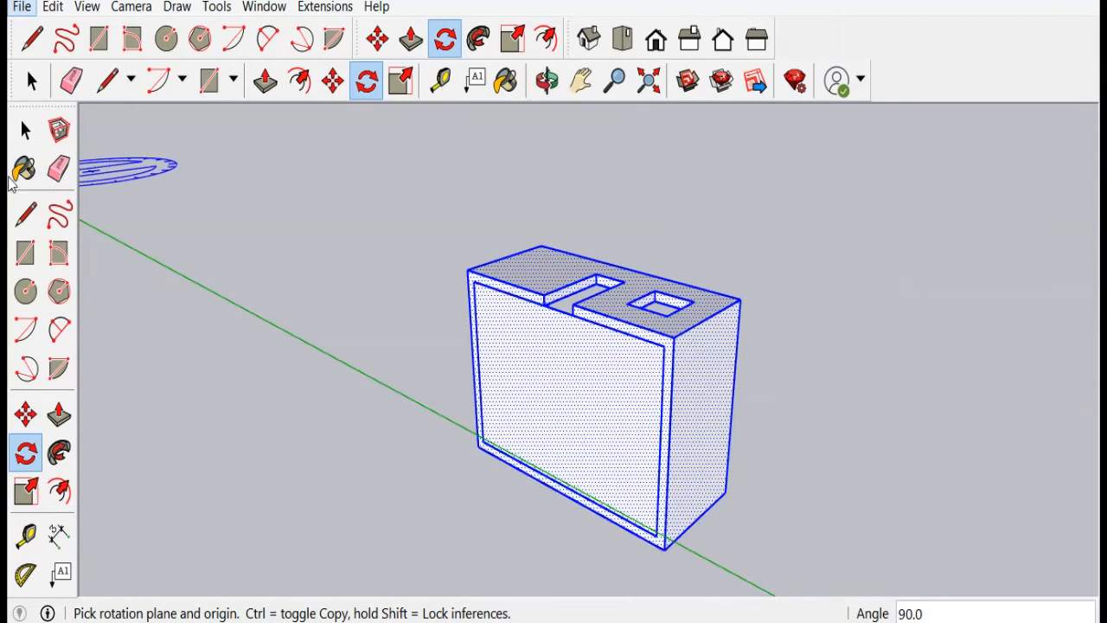
pyautogui.scroll(-6, 574, 321)
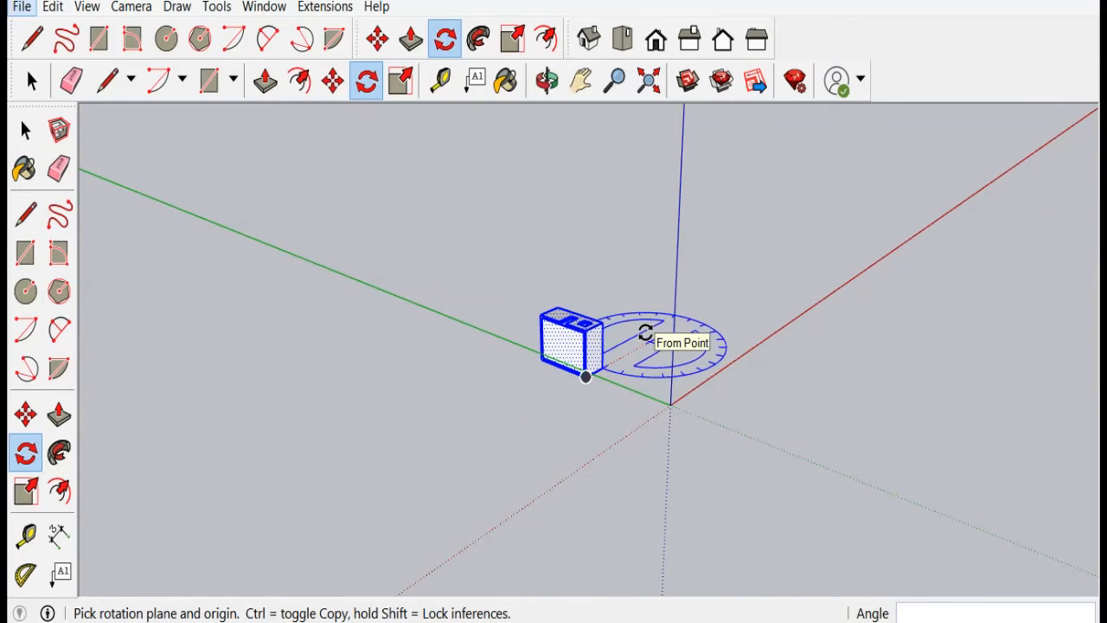
pyautogui.hotkey('ctrl', 'z')
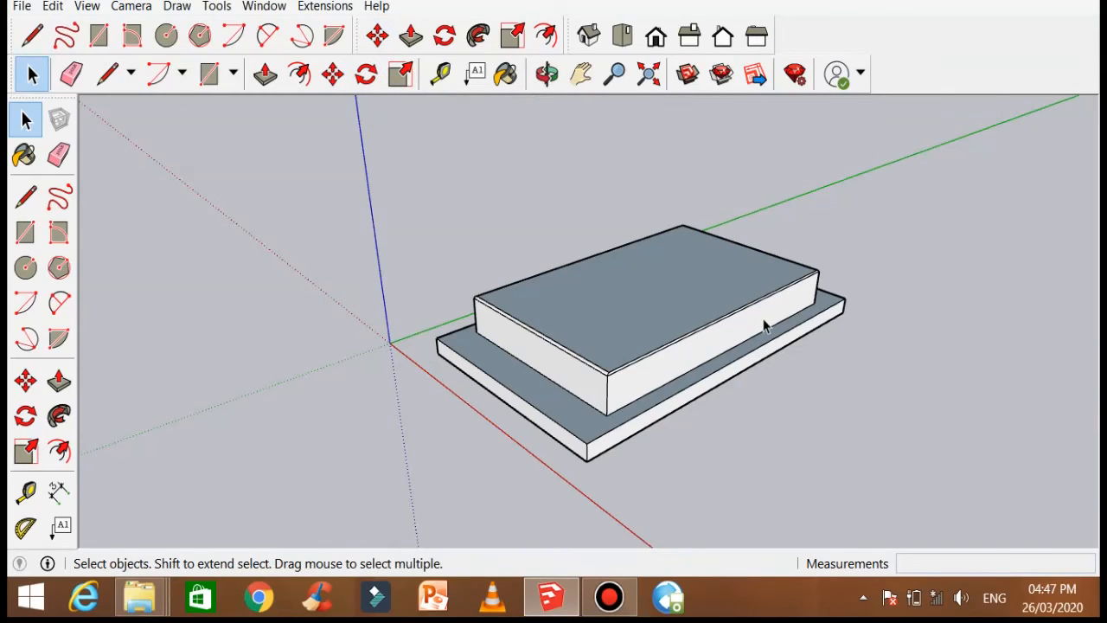
# Step: Draw a rectangle about 2.57 m by 9.03 m on the ground beside the slab
pyautogui.scroll(-1, 567, 284)
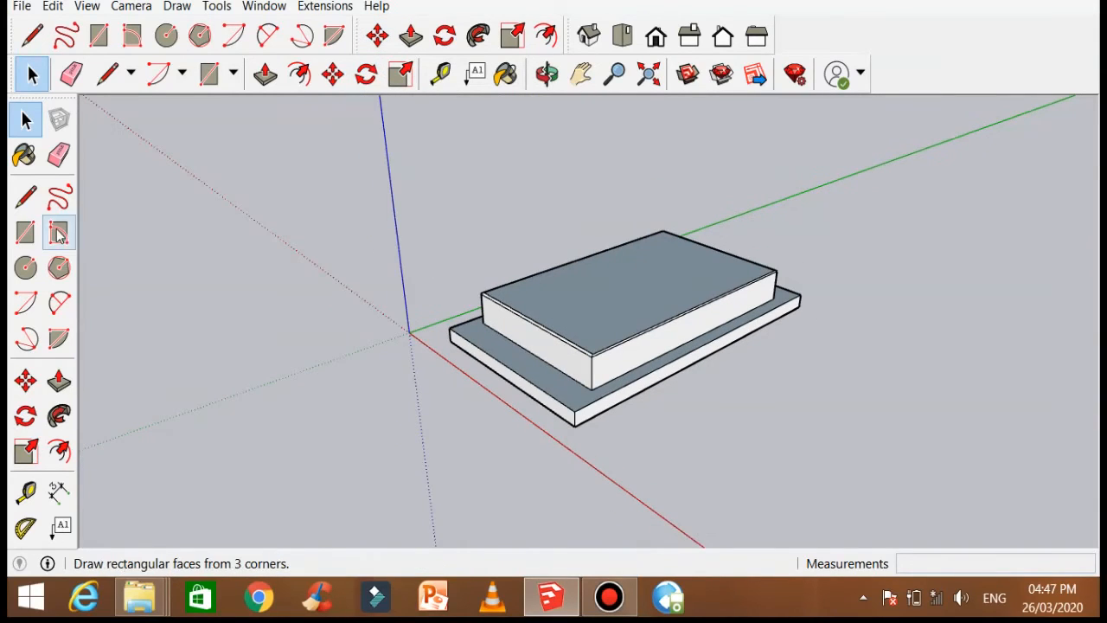
pyautogui.click(25, 232)
pyautogui.click(875, 377)
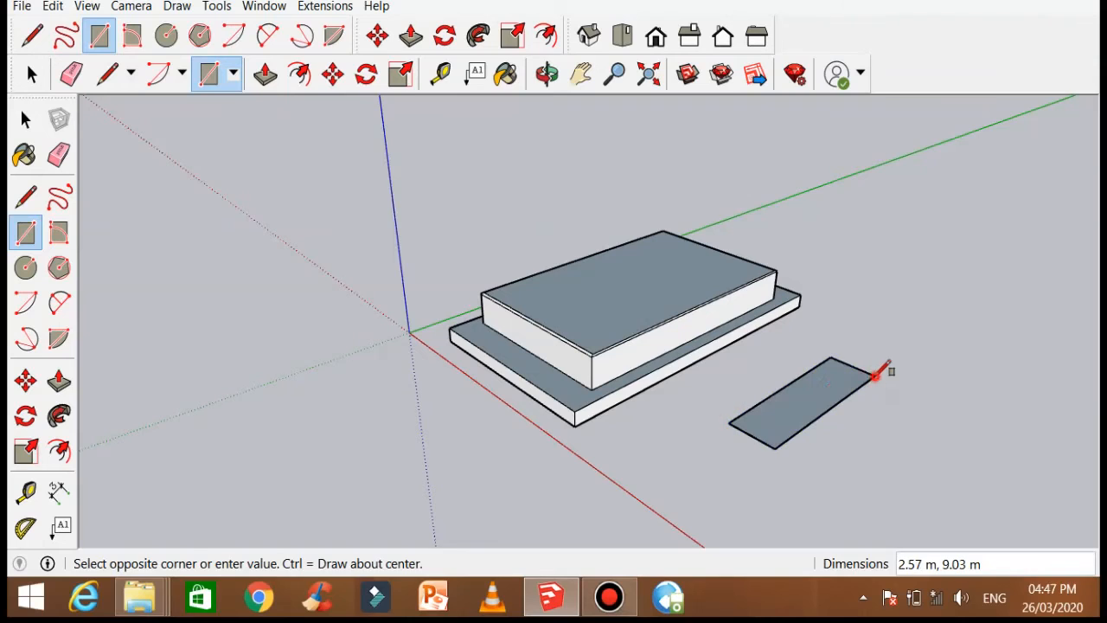
# Step: Draw a circle with a radius of about 6.40 m on the ground behind the slab
pyautogui.click(25, 267)
pyautogui.click(878, 273)
pyautogui.click(960, 308)
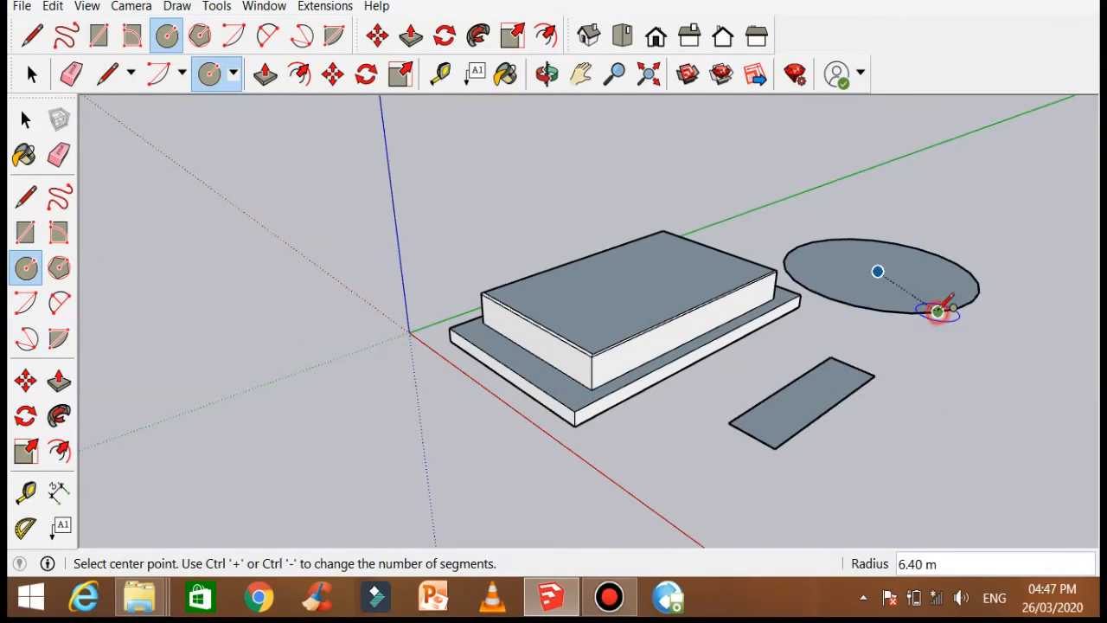
# Step: Select the circle, the rectangle and the box's top face by double-clicking, then the whole box by triple-clicking, and deselect
pyautogui.click(25, 119)
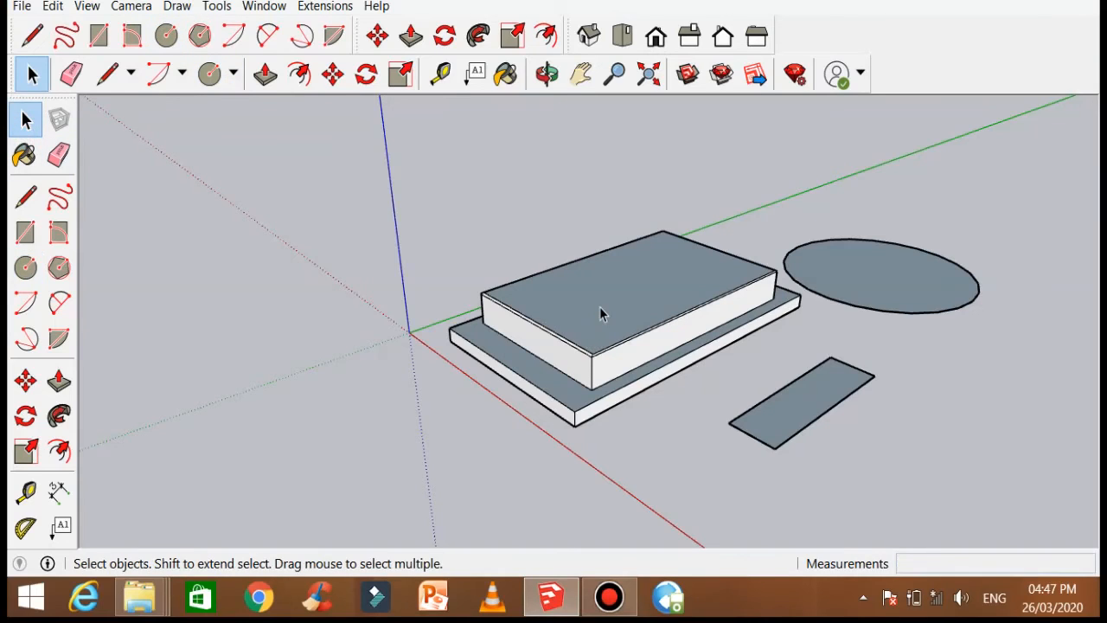
pyautogui.doubleClick(870, 278)
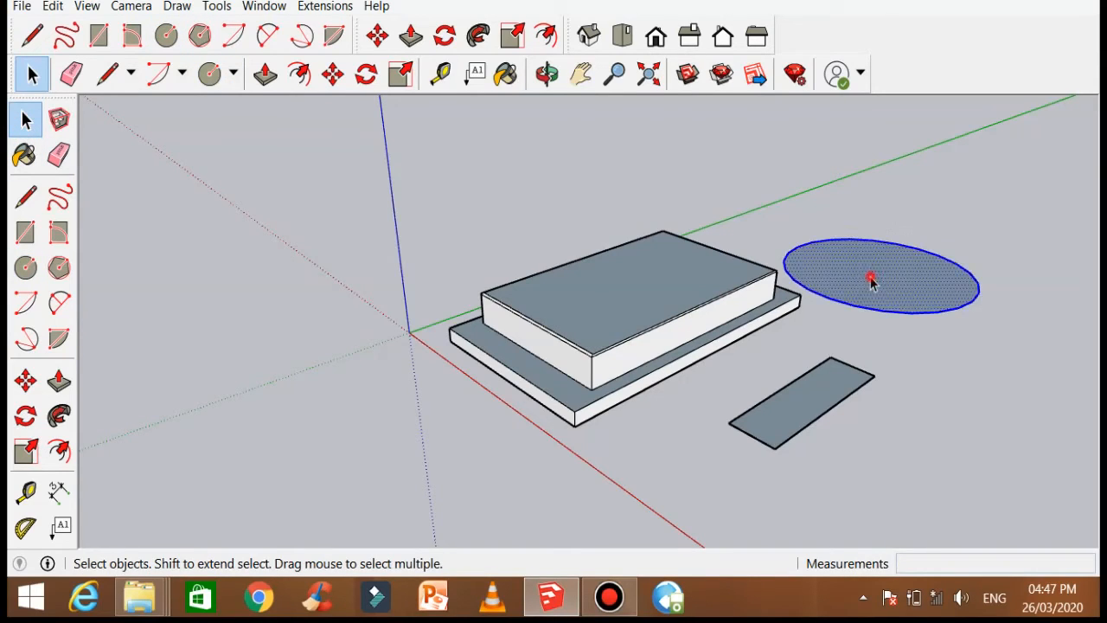
pyautogui.doubleClick(809, 409)
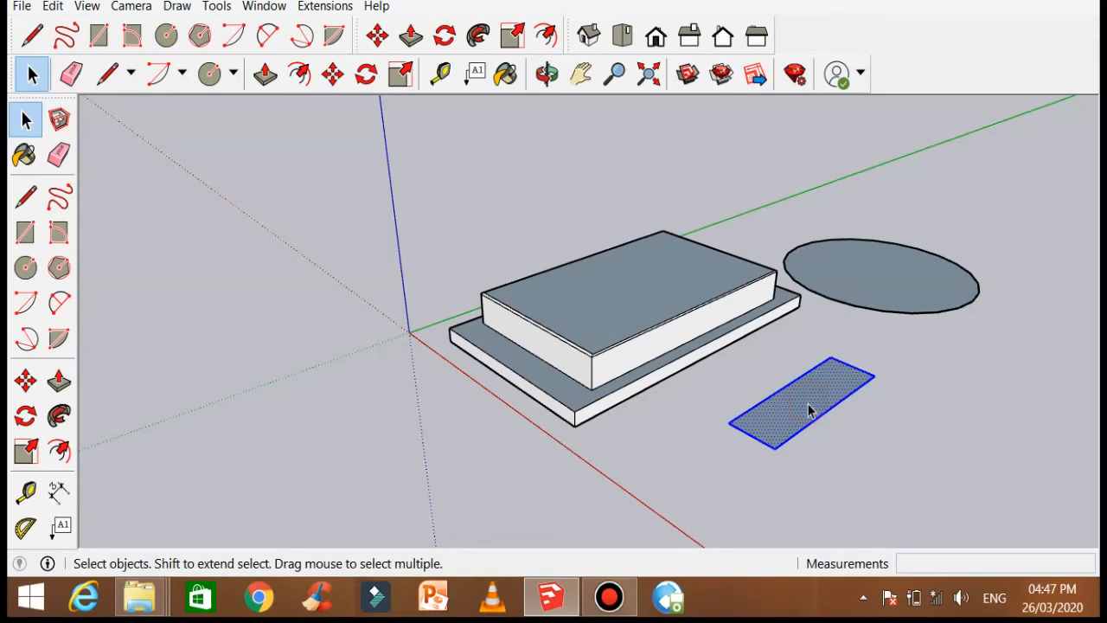
pyautogui.doubleClick(627, 295)
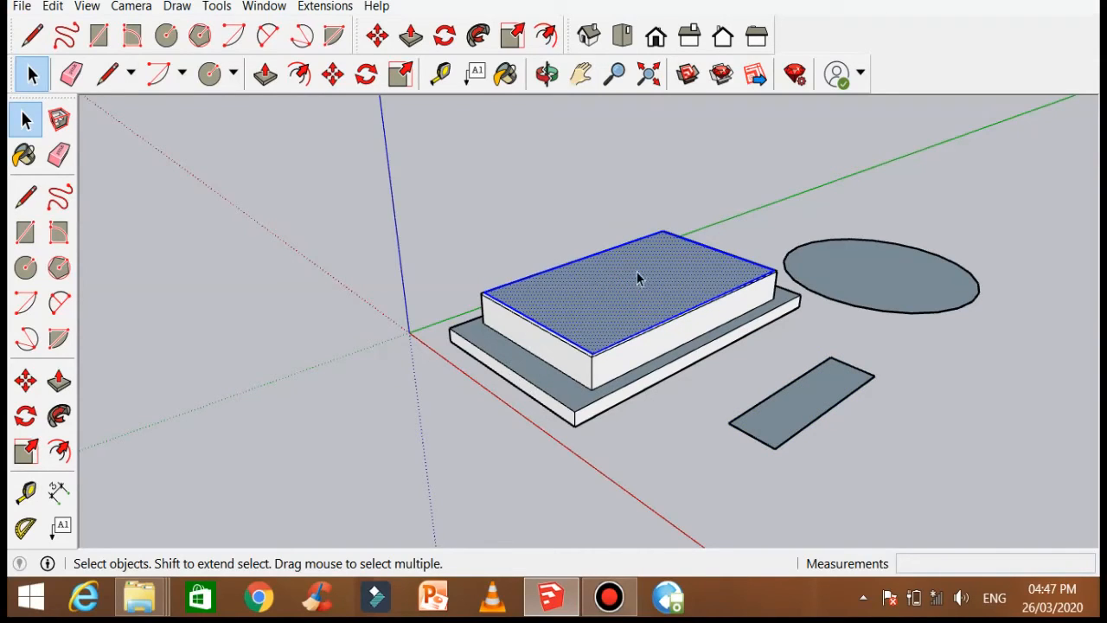
pyautogui.tripleClick(589, 306)
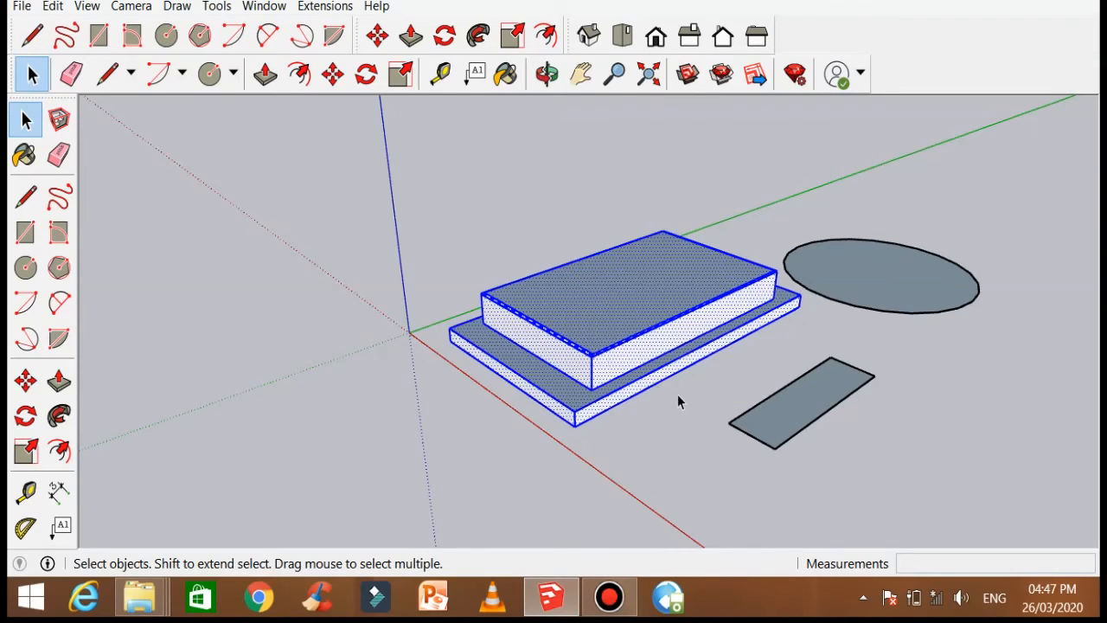
pyautogui.scroll(1, 679, 400)
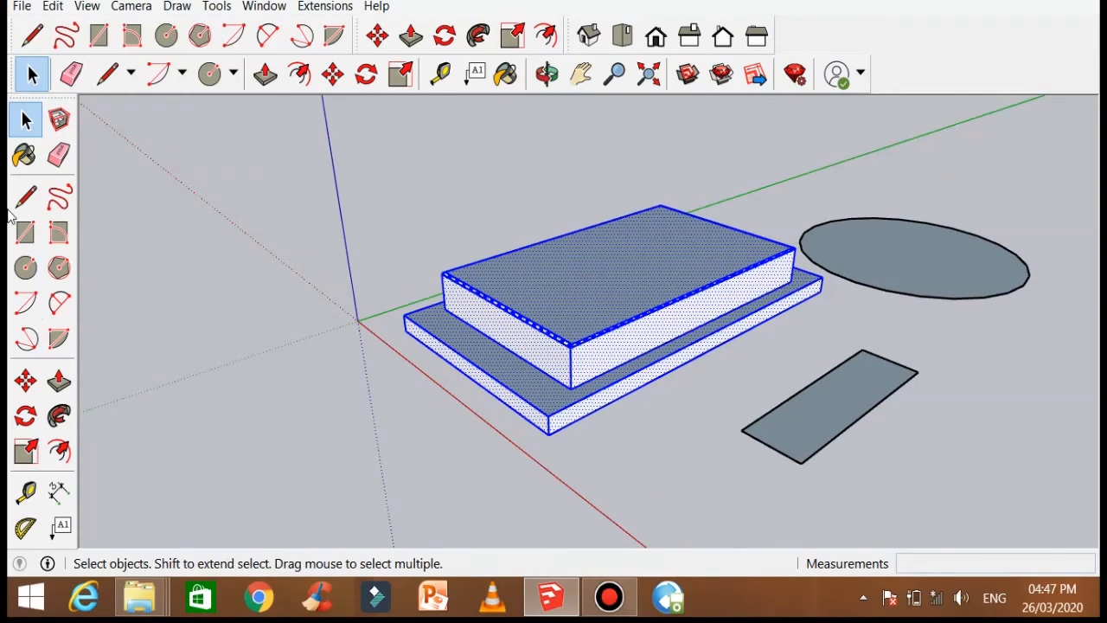
pyautogui.click(291, 276)
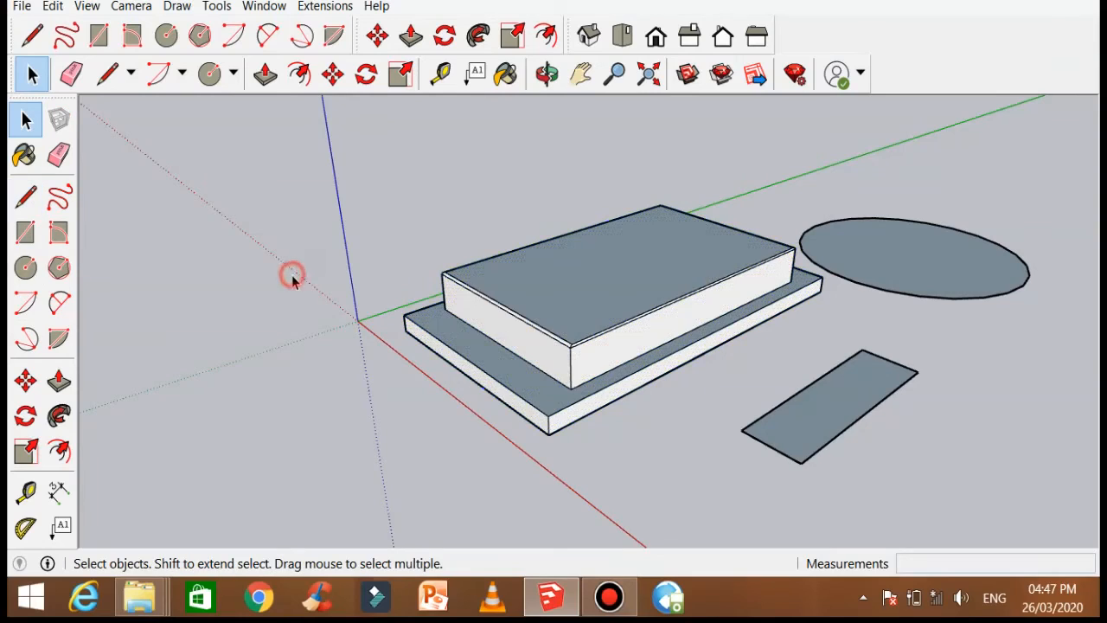
# Step: Draw lines joining the slab's edge to the rectangle and back to form a triangular face, continuing to the circle
pyautogui.click(26, 197)
pyautogui.click(710, 349)
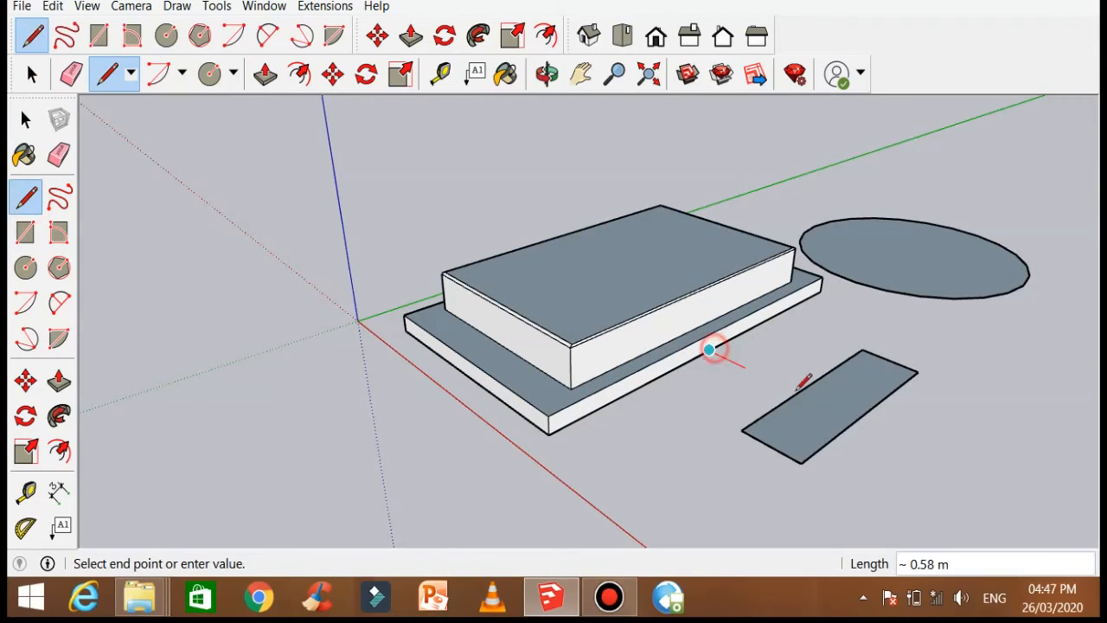
pyautogui.click(798, 393)
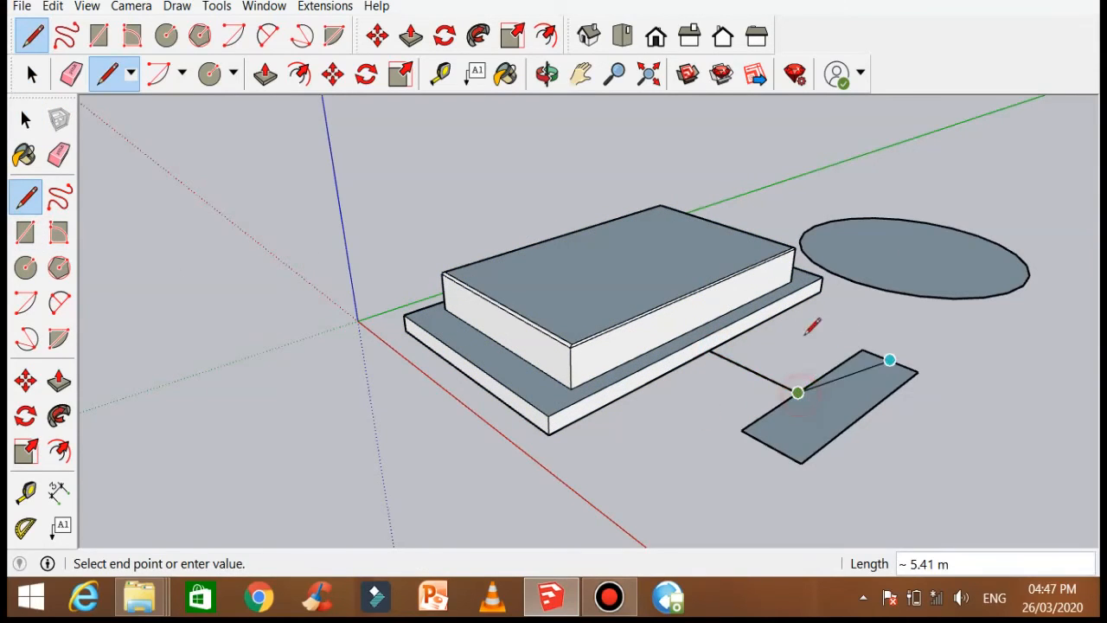
pyautogui.click(822, 291)
pyautogui.click(821, 291)
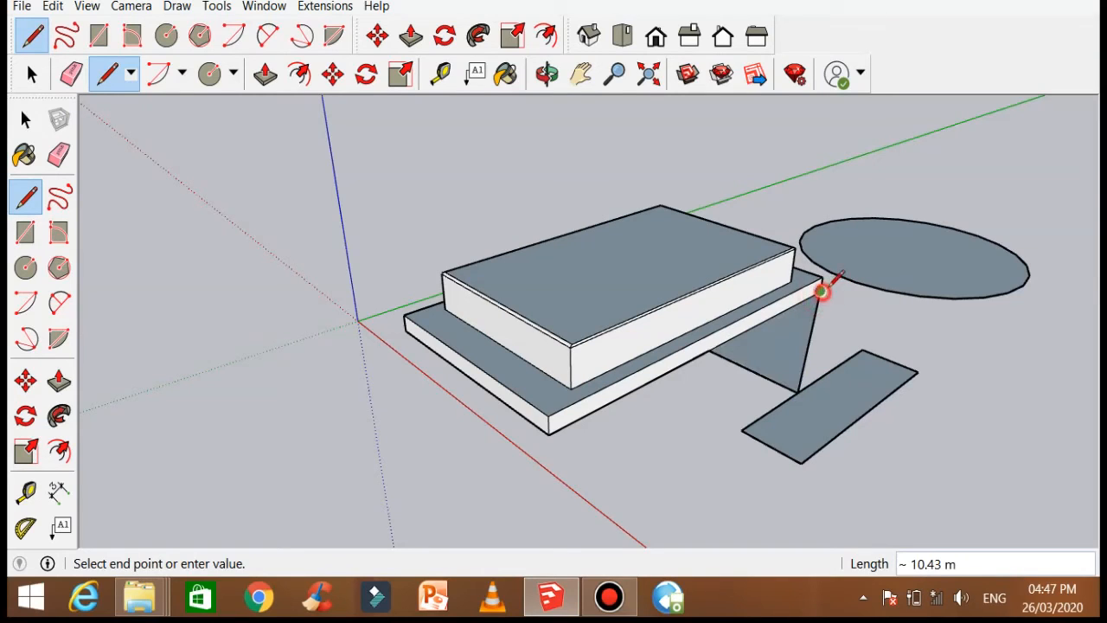
pyautogui.click(846, 277)
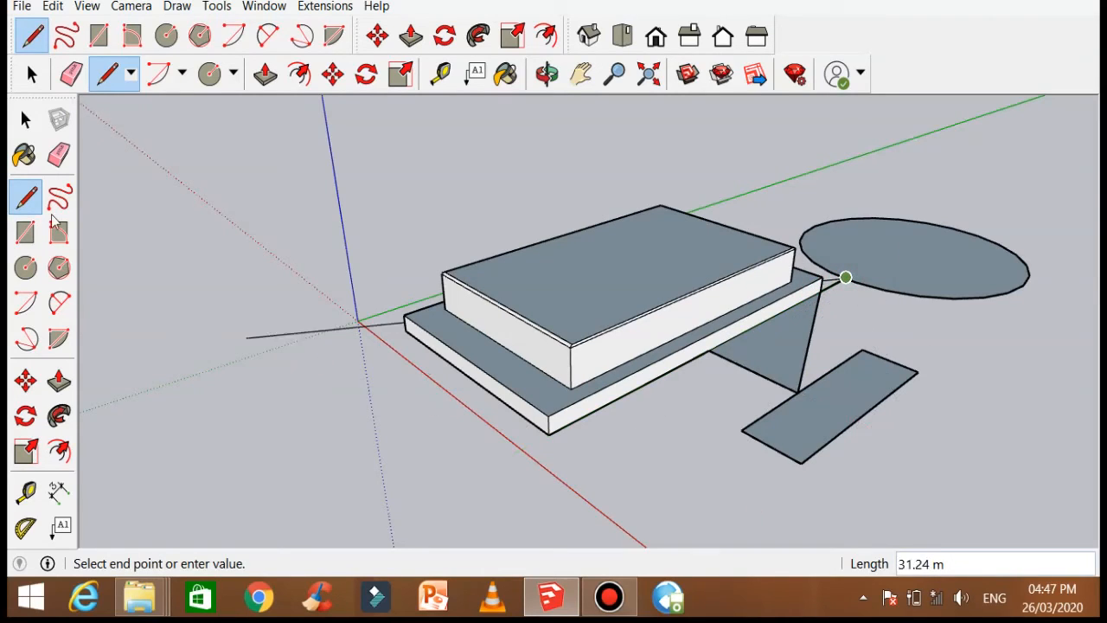
# Step: Select all geometry connected to the box by triple-clicking its top face
pyautogui.click(25, 119)
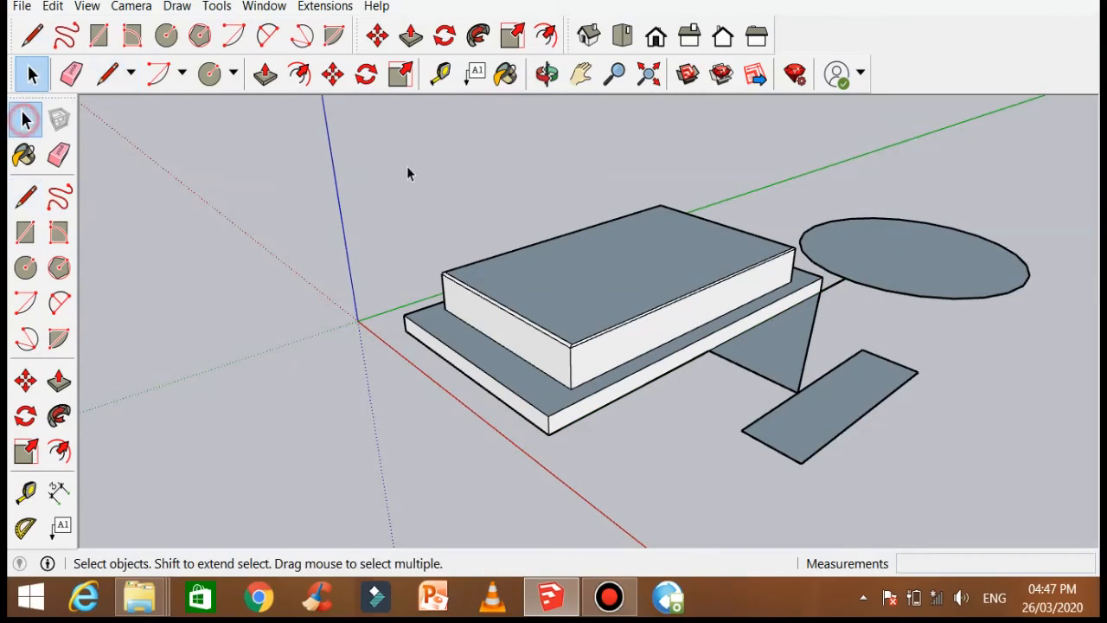
pyautogui.tripleClick(637, 277)
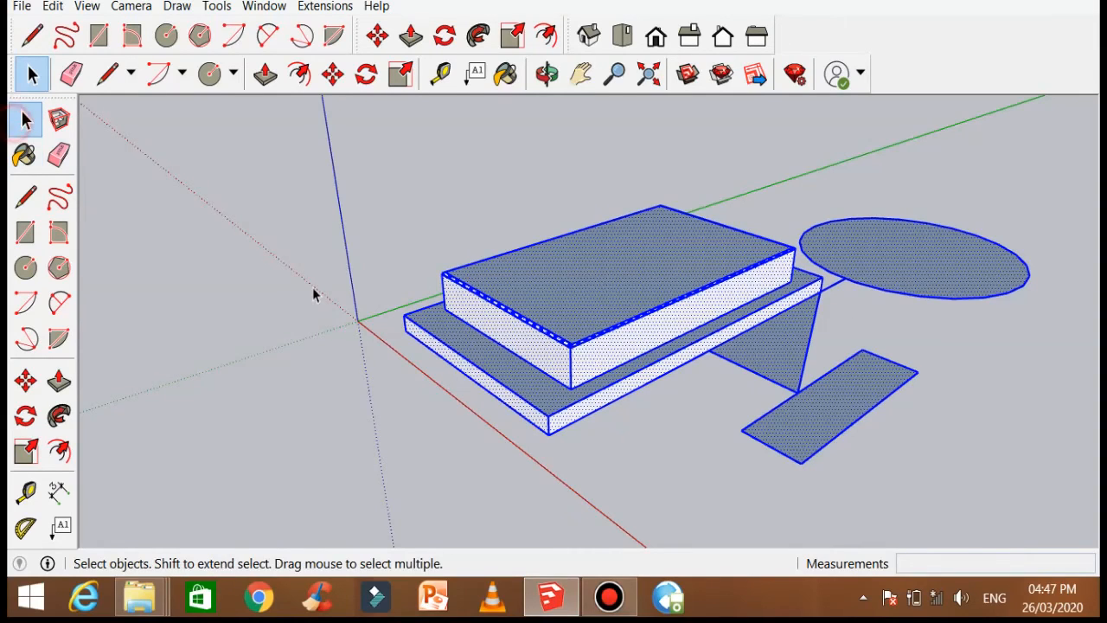
# Step: Select the box and slab and apply Soften/Smooth Edges with Soften coplanar enabled at about 150.7 degrees
pyautogui.click(655, 471)
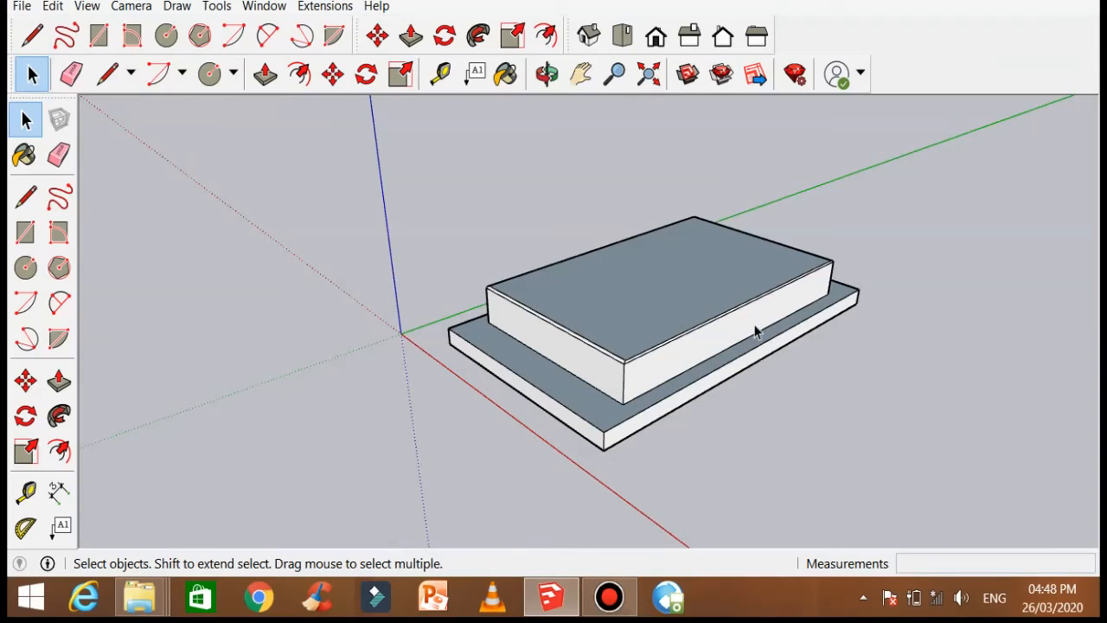
pyautogui.scroll(2, 756, 330)
pyautogui.moveTo(750, 329); pyautogui.dragTo(417, 207, button='middle')
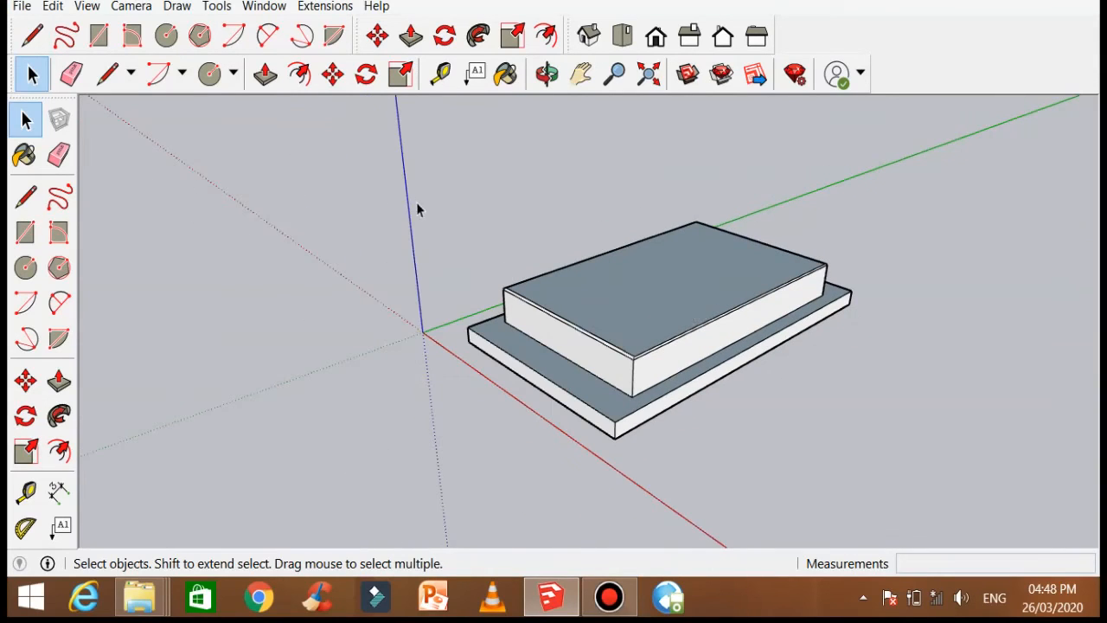
pyautogui.moveTo(389, 166); pyautogui.dragTo(951, 486)
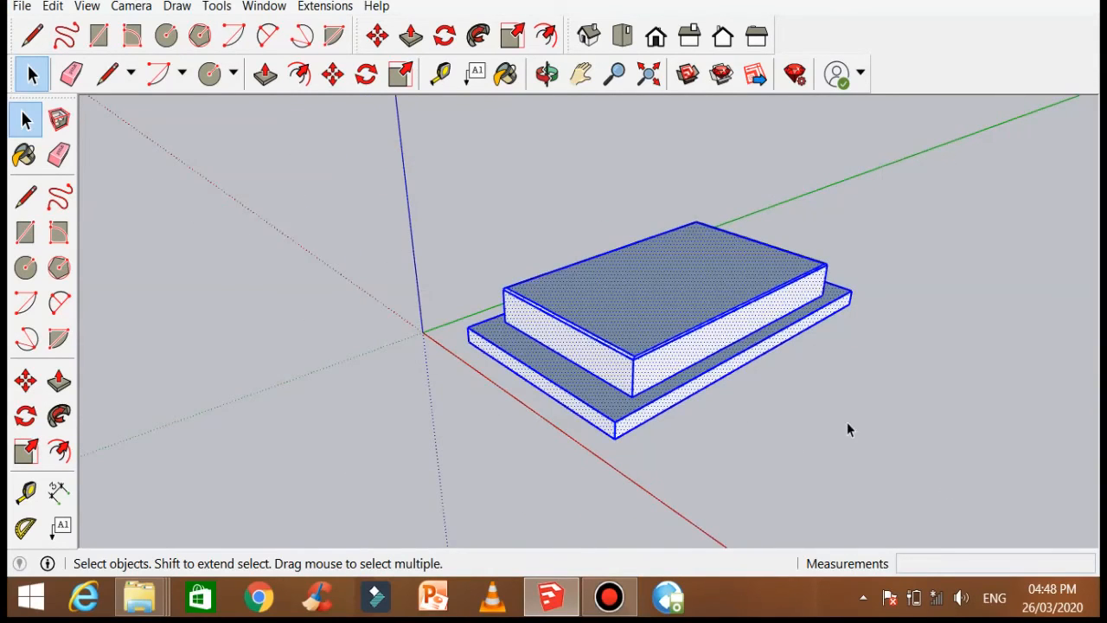
pyautogui.moveTo(847, 423); pyautogui.dragTo(677, 280, button='middle')
pyautogui.rightClick(678, 282)
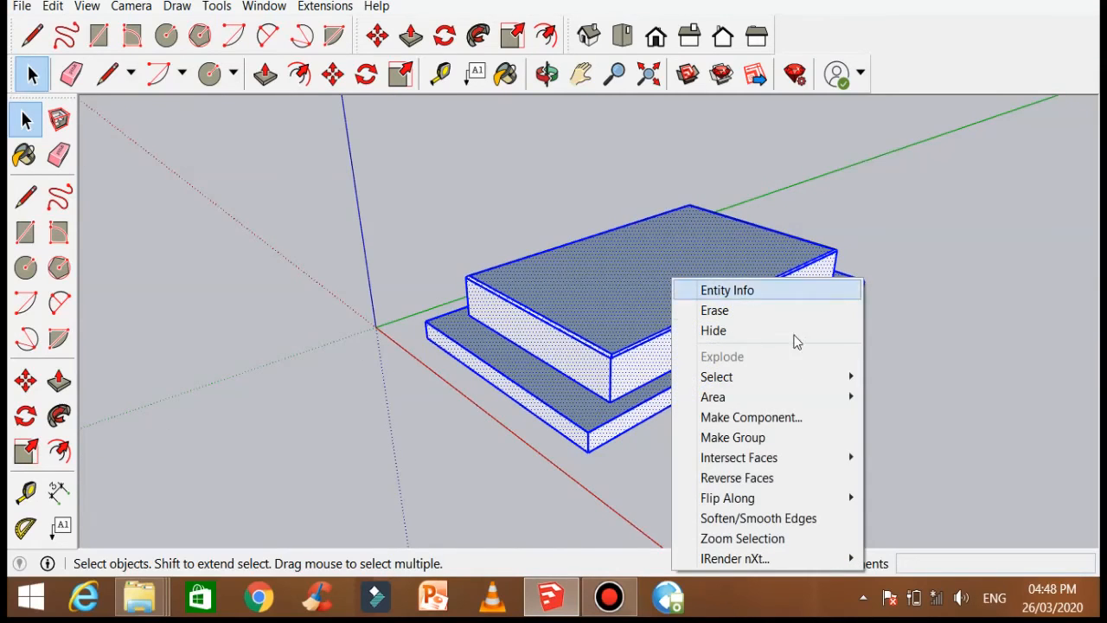
pyautogui.click(797, 519)
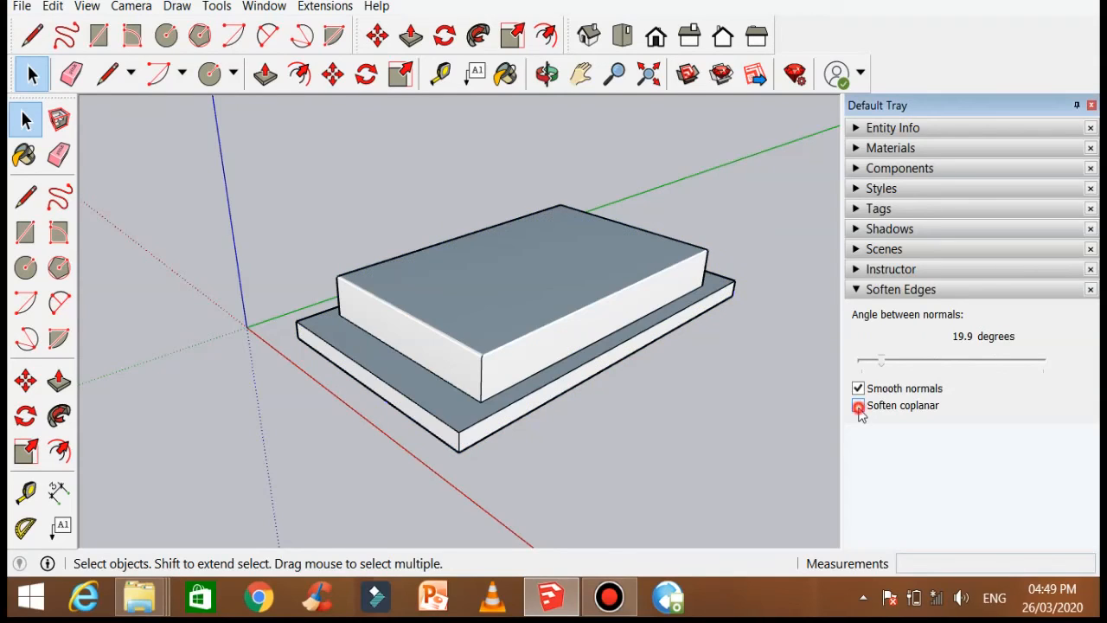
pyautogui.click(859, 406)
pyautogui.moveTo(883, 366); pyautogui.dragTo(1010, 364)
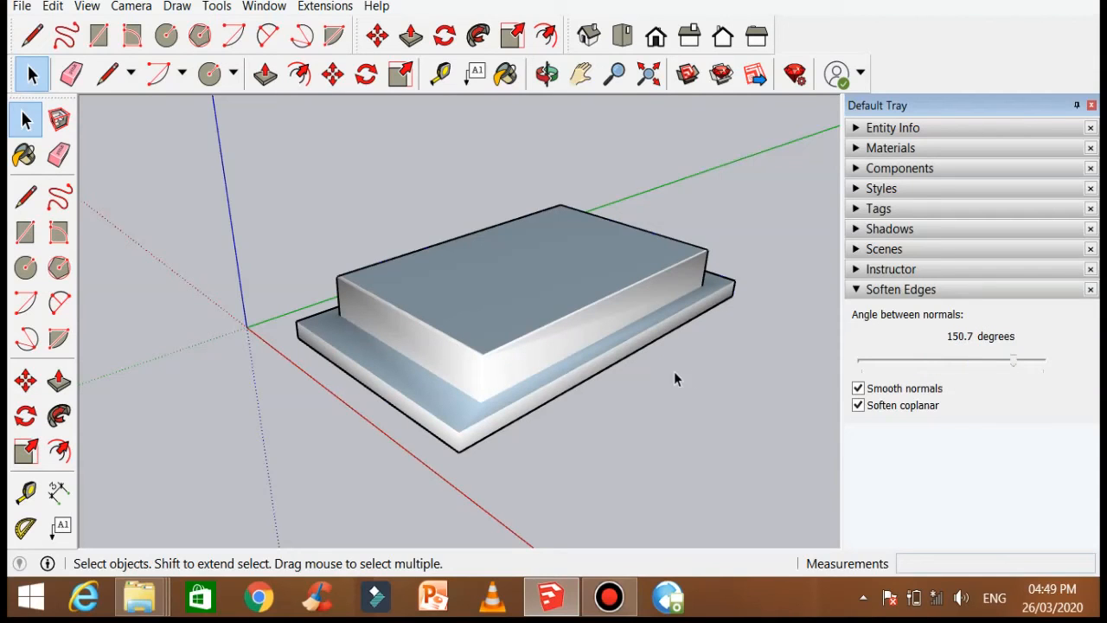
# Step: Deselect everything and orbit and zoom around the box to examine the smoothed edges
pyautogui.click(27, 119)
pyautogui.click(299, 183)
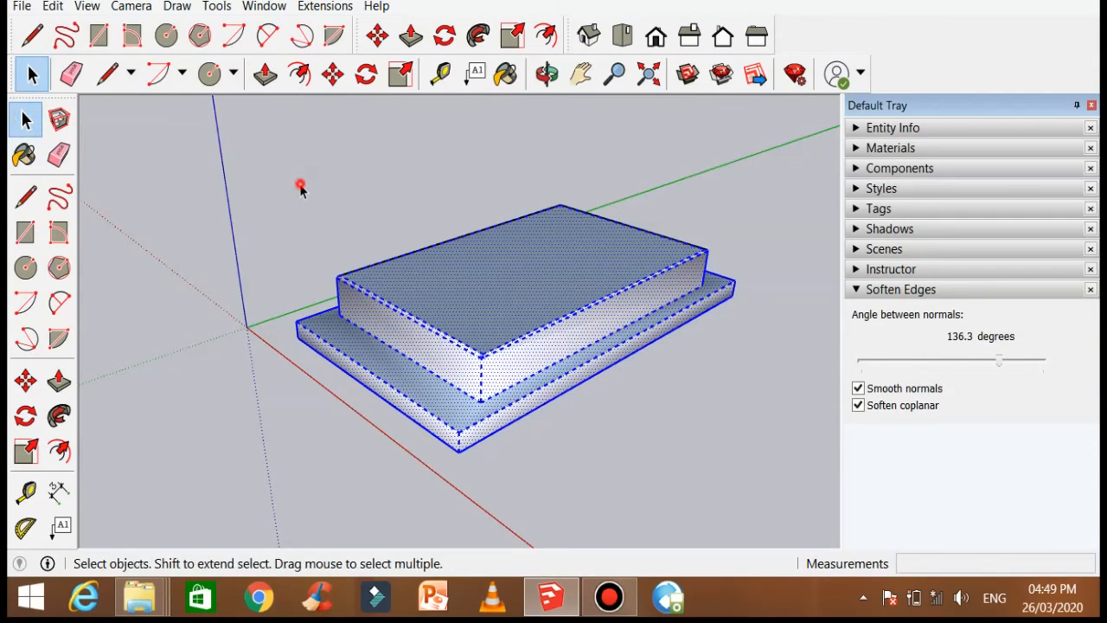
pyautogui.scroll(4, 519, 381)
pyautogui.scroll(-2, 343, 333)
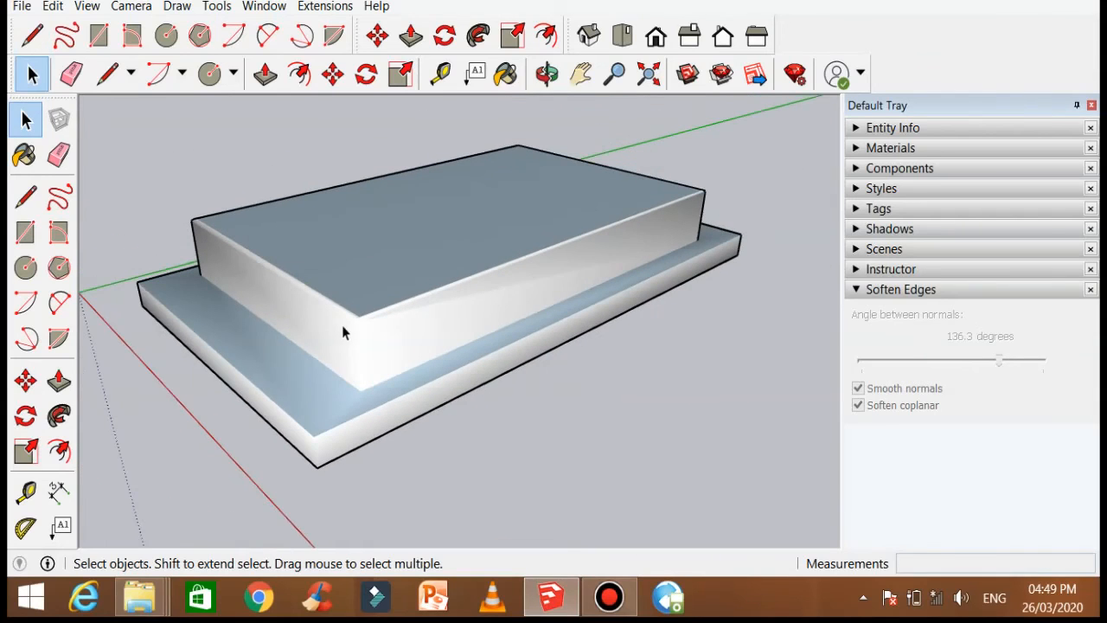
pyautogui.scroll(2, 767, 191)
pyautogui.moveTo(736, 244); pyautogui.dragTo(429, 294, button='middle')
pyautogui.scroll(3, 429, 294)
pyautogui.scroll(-6, 287, 192)
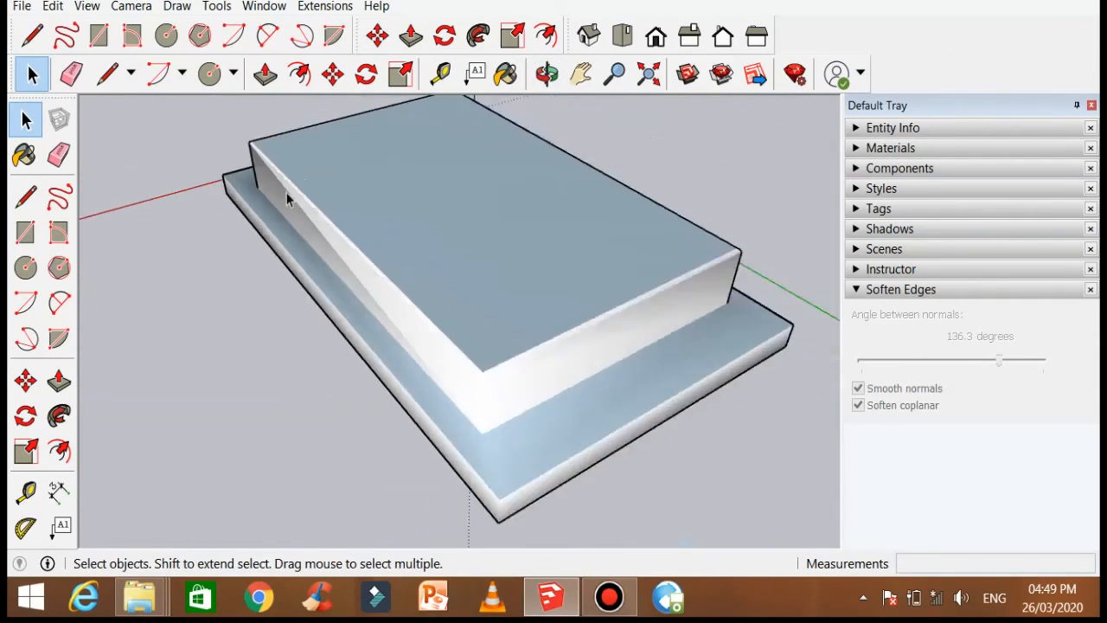
pyautogui.moveTo(511, 290); pyautogui.dragTo(457, 220, button='middle')
pyautogui.scroll(4, 358, 272)
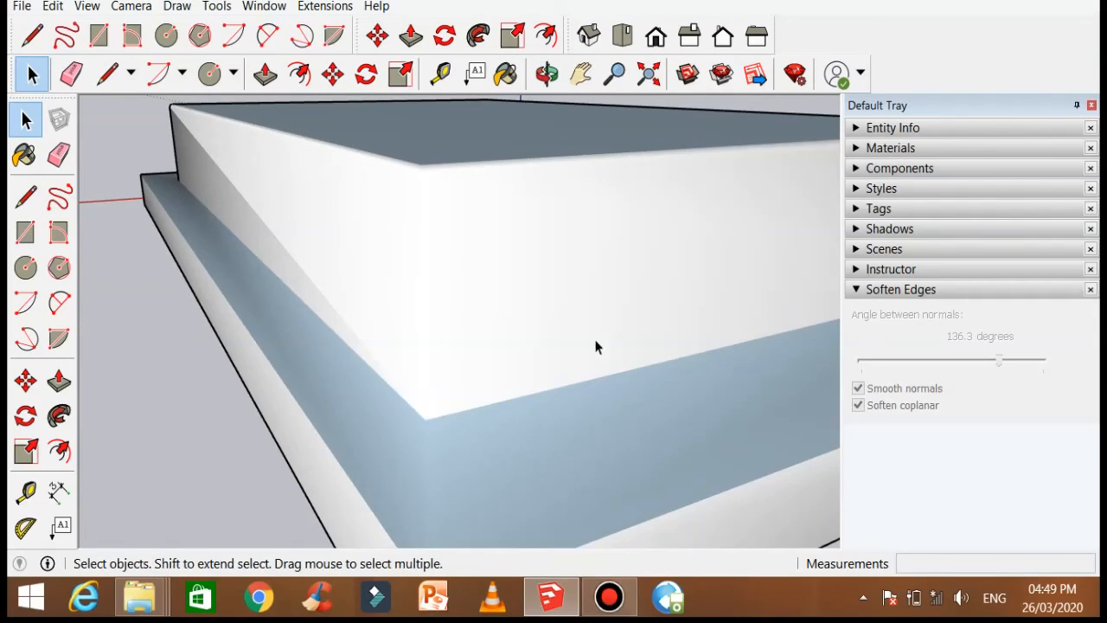
pyautogui.scroll(2, 767, 398)
pyautogui.scroll(-5, 767, 398)
pyautogui.moveTo(242, 248); pyautogui.dragTo(615, 430)
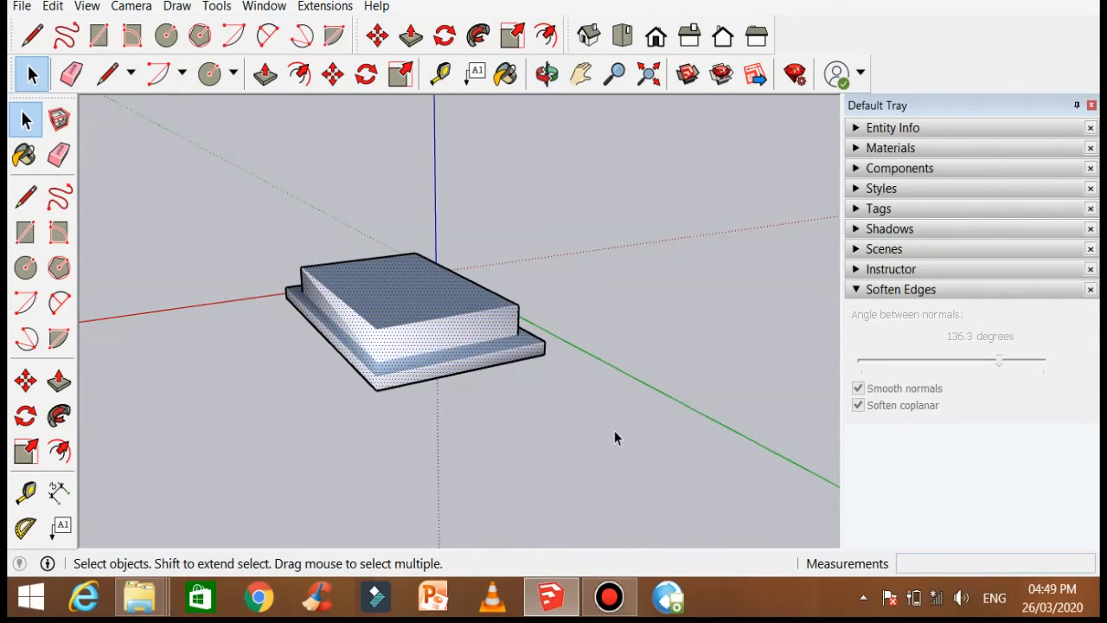
# Step: Select all the connected geometry and lower the soften angle to 8.7 degrees, toggling Soften coplanar
pyautogui.rightClick(379, 322)
pyautogui.click(319, 261)
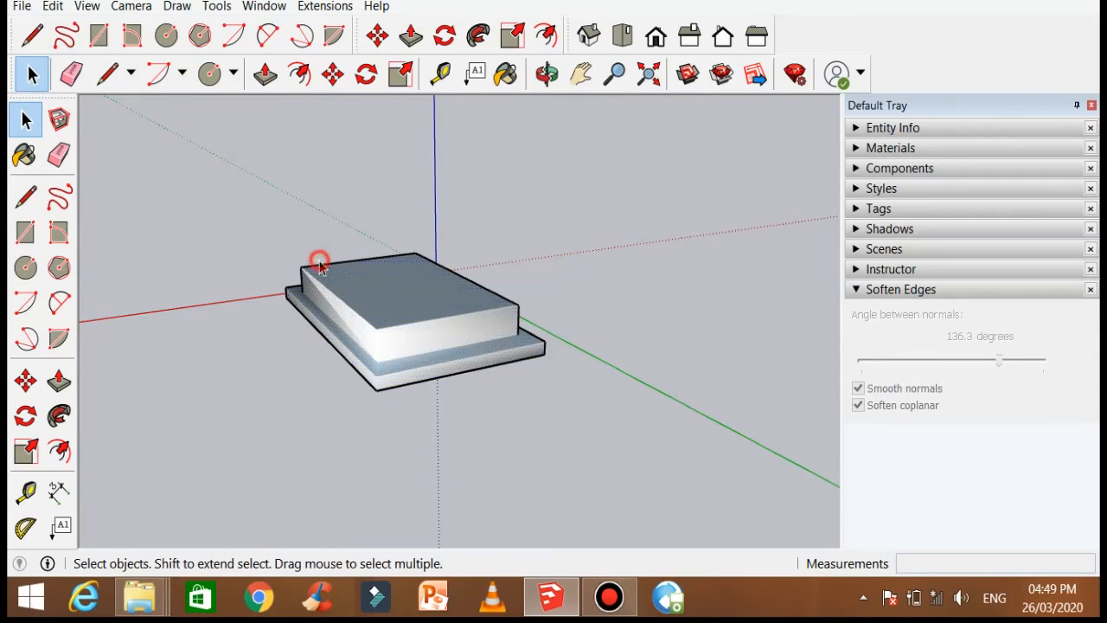
pyautogui.tripleClick(353, 277)
pyautogui.rightClick(353, 276)
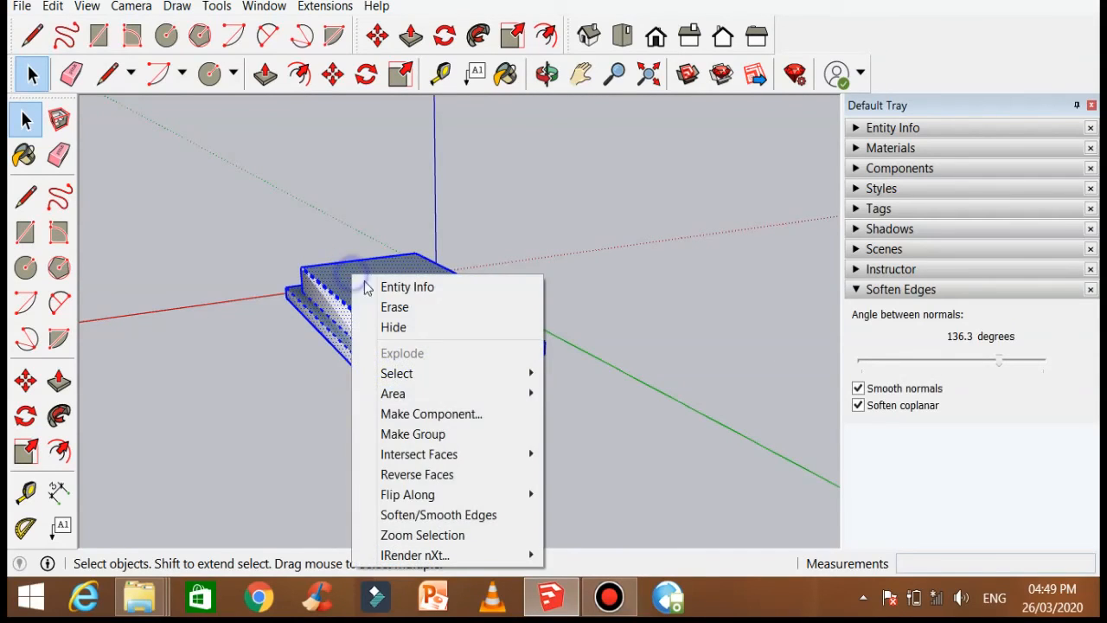
pyautogui.click(451, 517)
pyautogui.moveTo(998, 361); pyautogui.dragTo(862, 380)
pyautogui.click(858, 406)
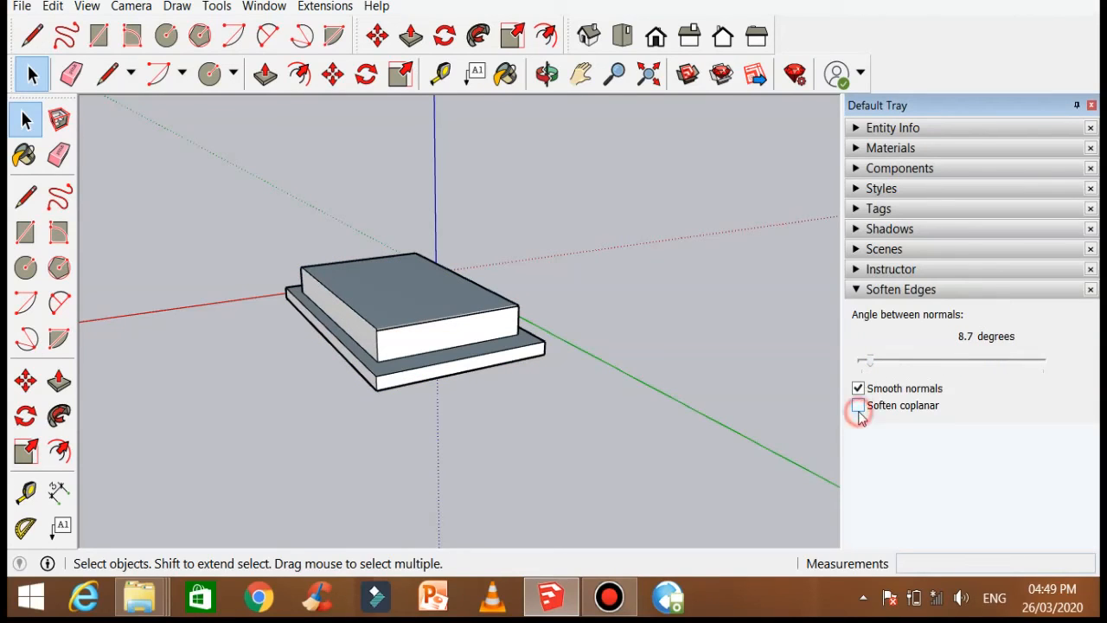
pyautogui.click(318, 404)
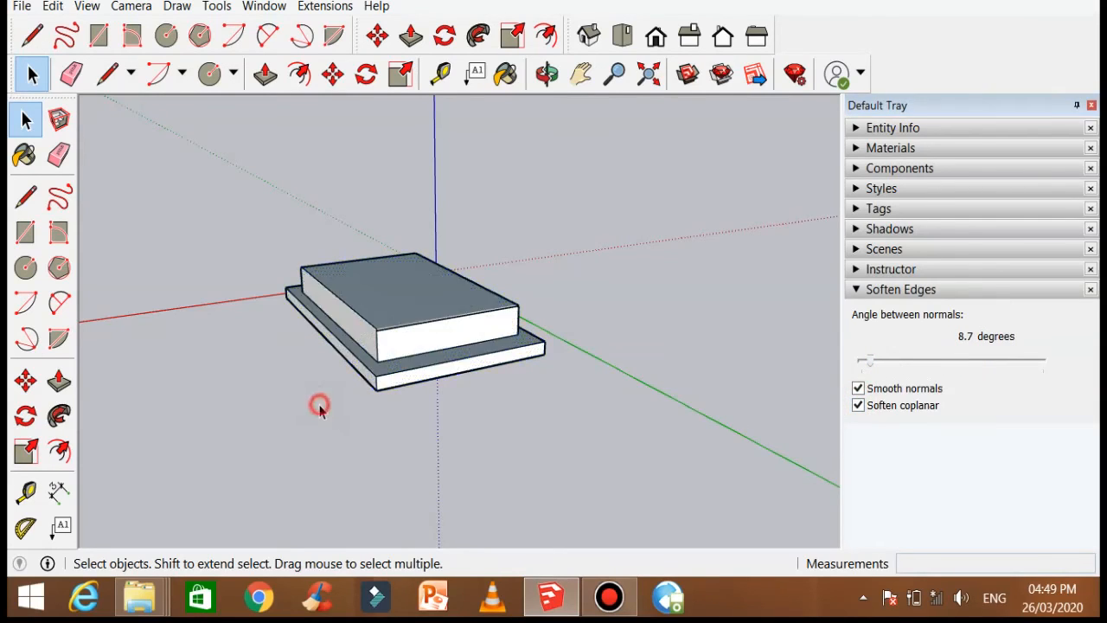
# Step: Select the bottom edge of the box's front face and divide it into 2 segments
pyautogui.moveTo(285, 394); pyautogui.dragTo(792, 400, button='middle')
pyautogui.scroll(3, 351, 392)
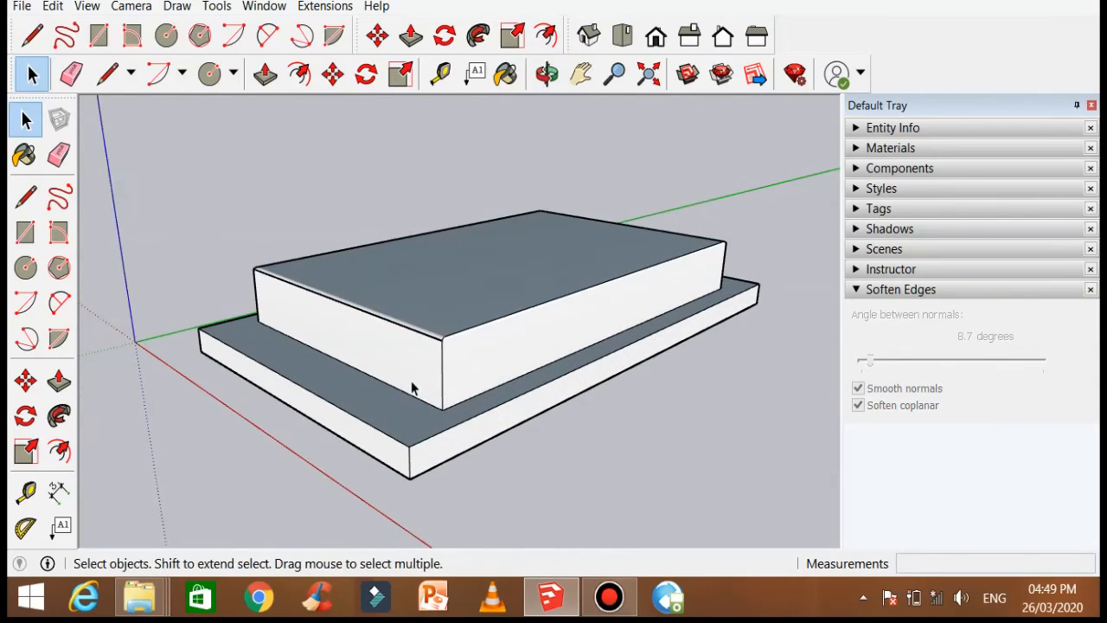
pyautogui.scroll(2, 471, 367)
pyautogui.scroll(-3, 470, 367)
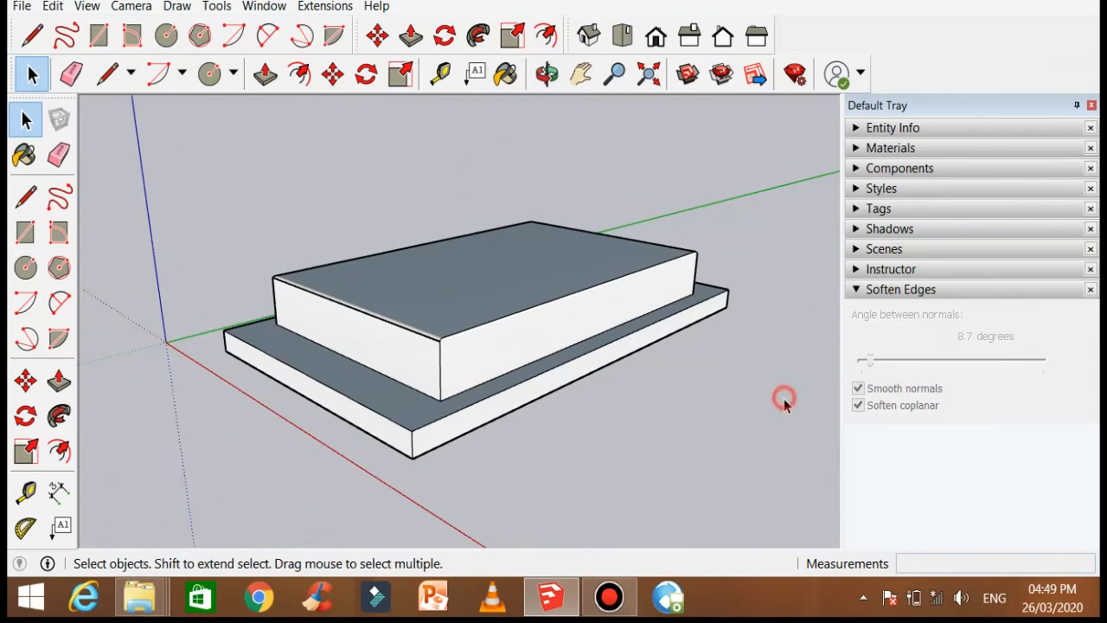
pyautogui.moveTo(704, 188); pyautogui.dragTo(696, 238, button='middle')
pyautogui.scroll(2, 566, 426)
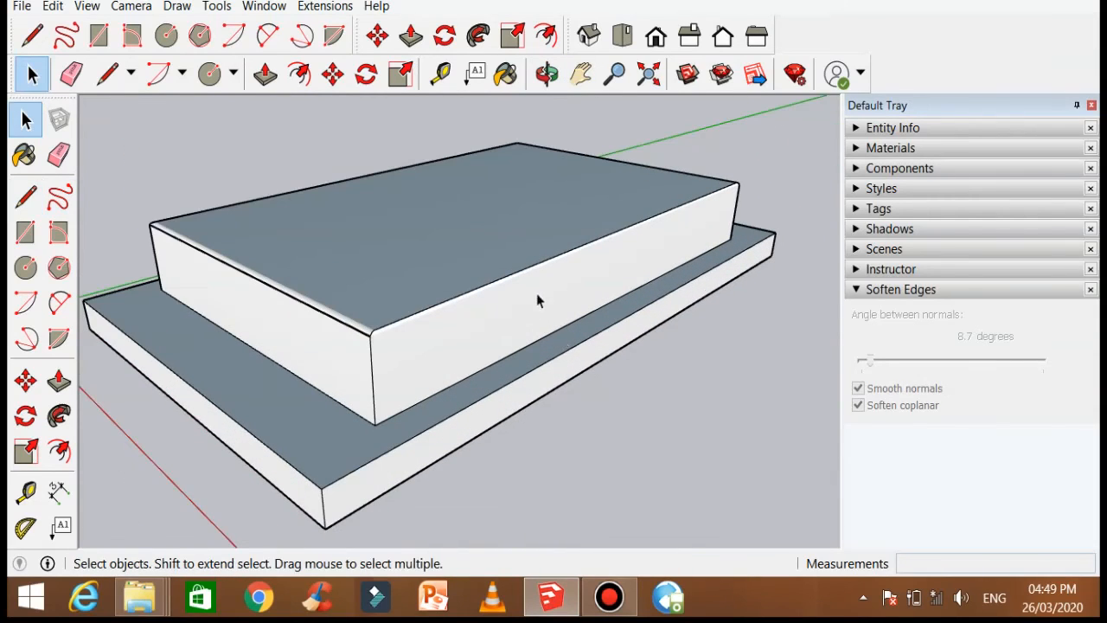
pyautogui.click(538, 268)
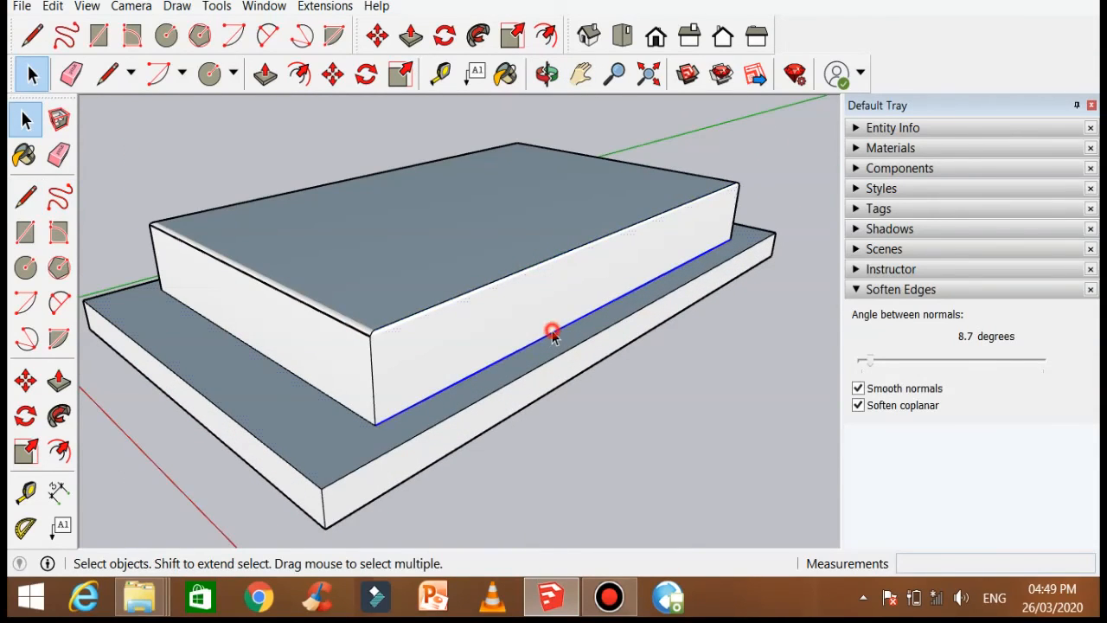
pyautogui.doubleClick(553, 330)
pyautogui.click(557, 332)
pyautogui.rightClick(558, 336)
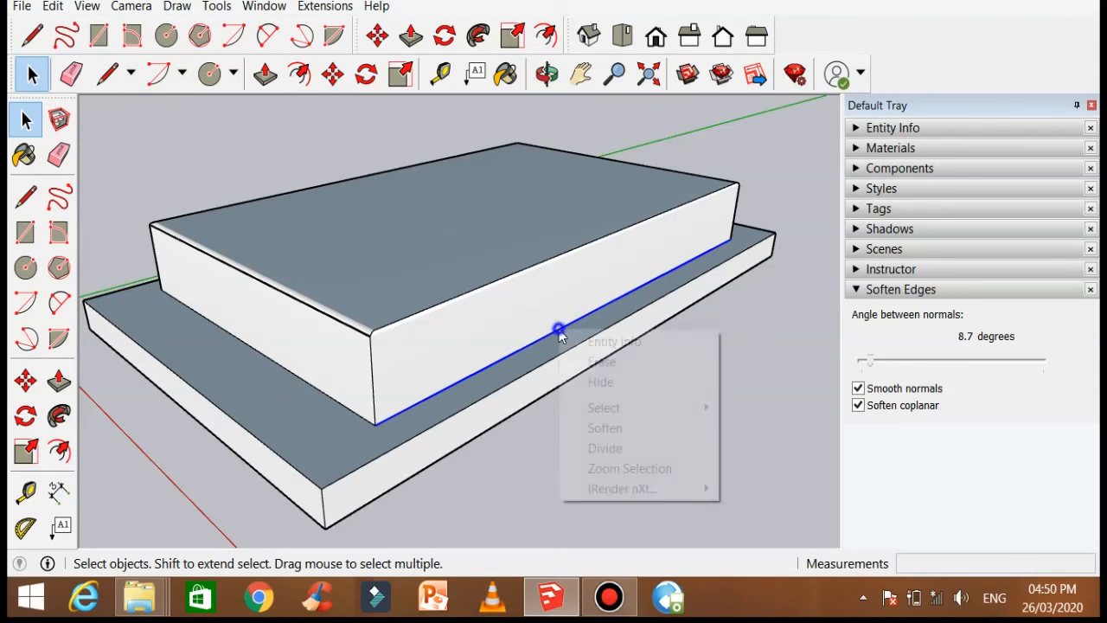
pyautogui.click(616, 449)
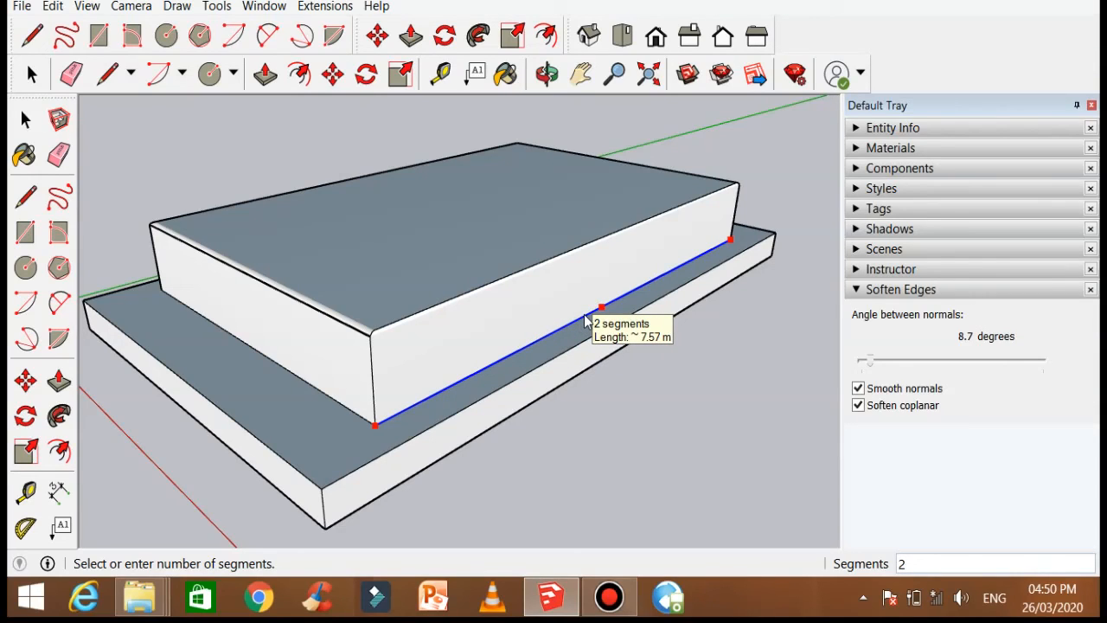
pyautogui.click(586, 321)
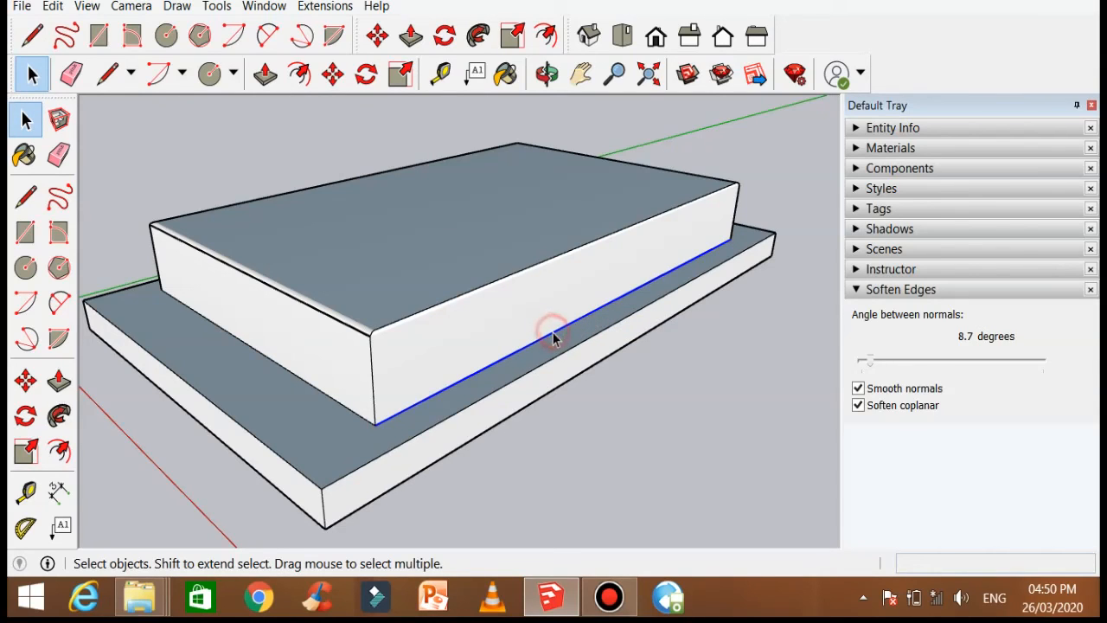
# Step: Divide the box's front bottom edge into 4 segments and select the segments one by one
pyautogui.rightClick(554, 333)
pyautogui.click(616, 453)
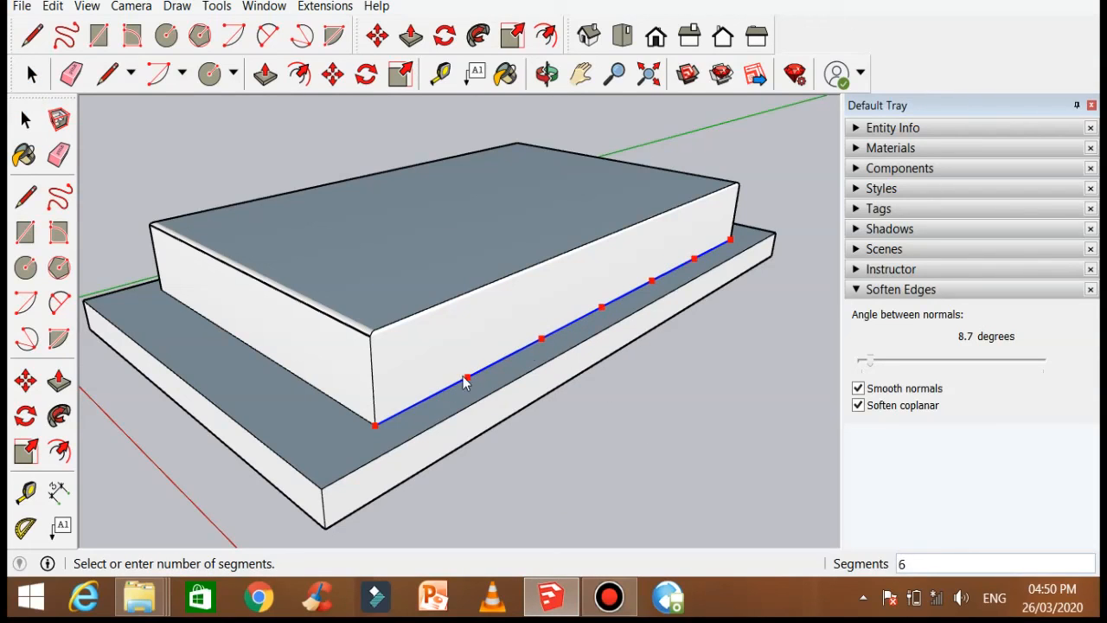
pyautogui.write('3')
pyautogui.click(502, 370)
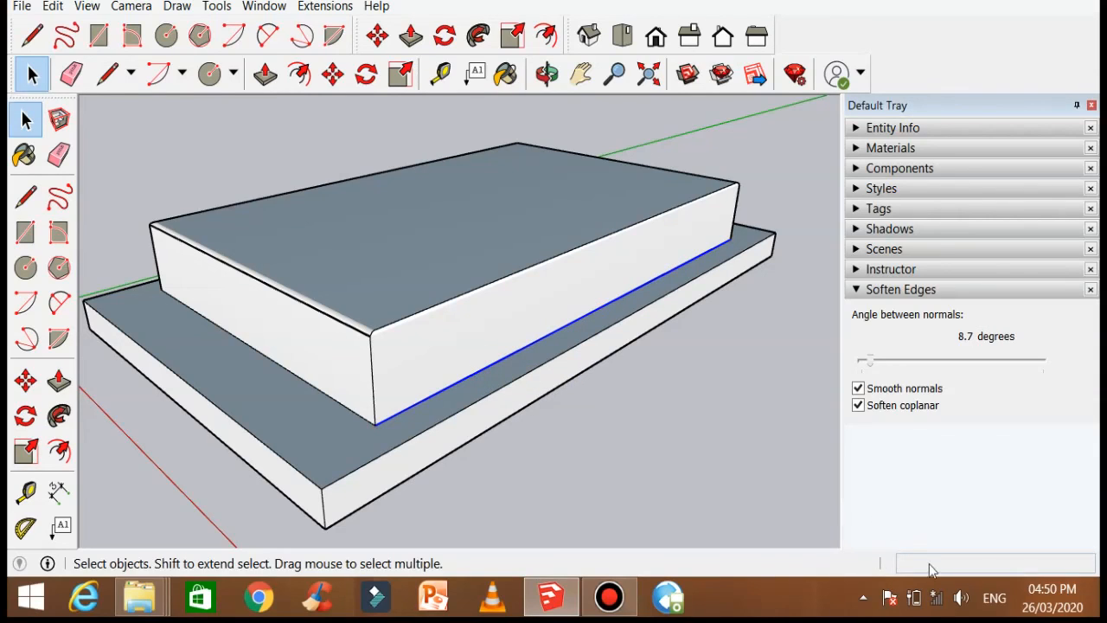
pyautogui.click(448, 394)
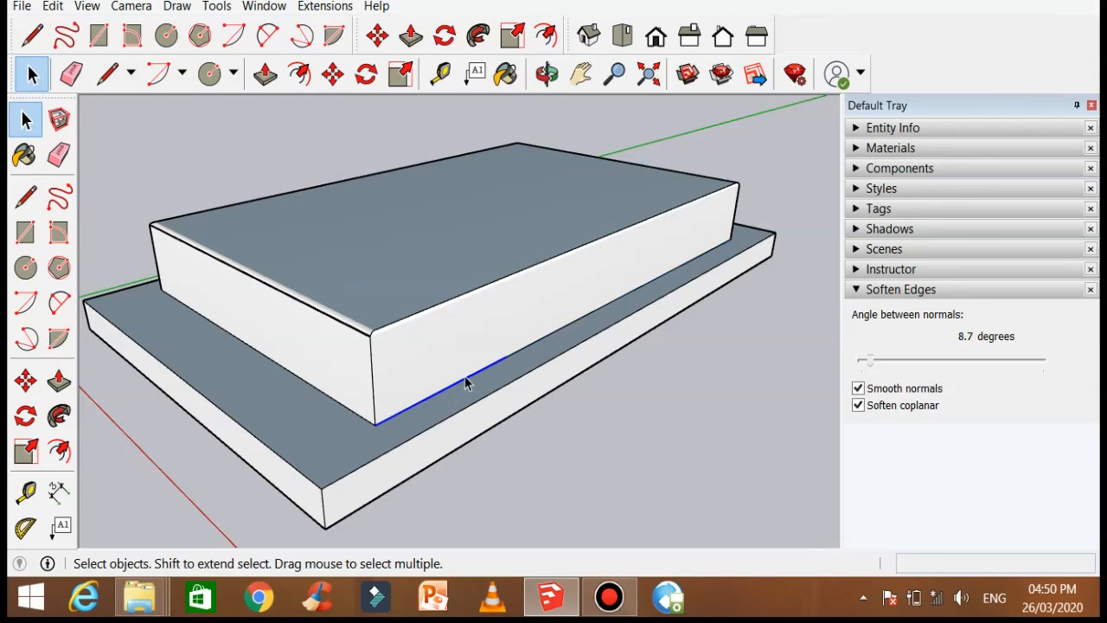
pyautogui.click(529, 345)
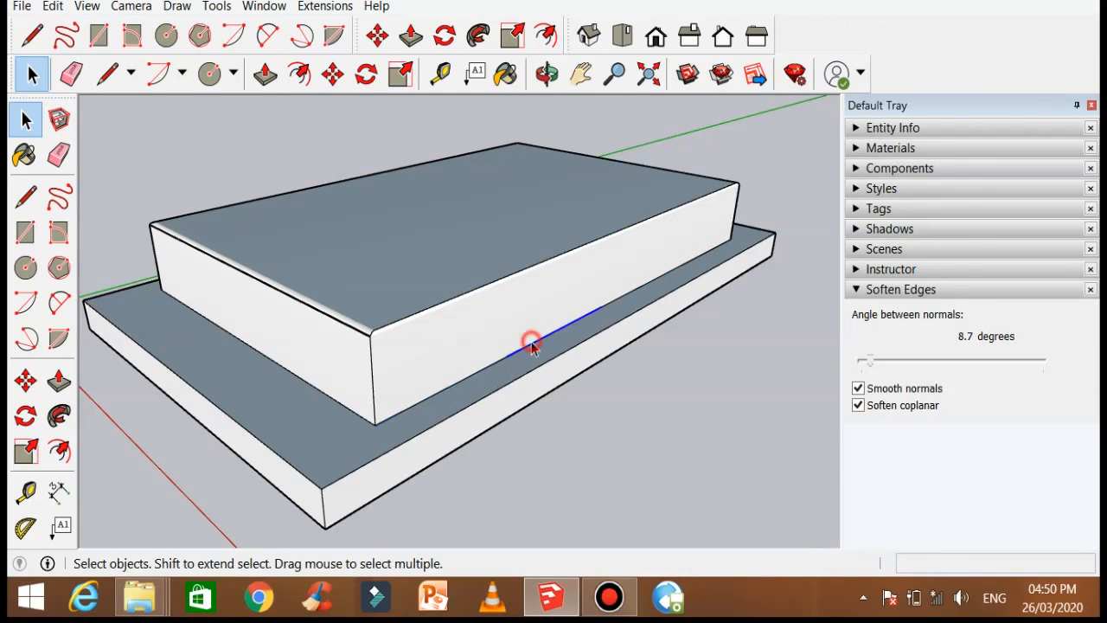
pyautogui.click(625, 289)
pyautogui.click(627, 292)
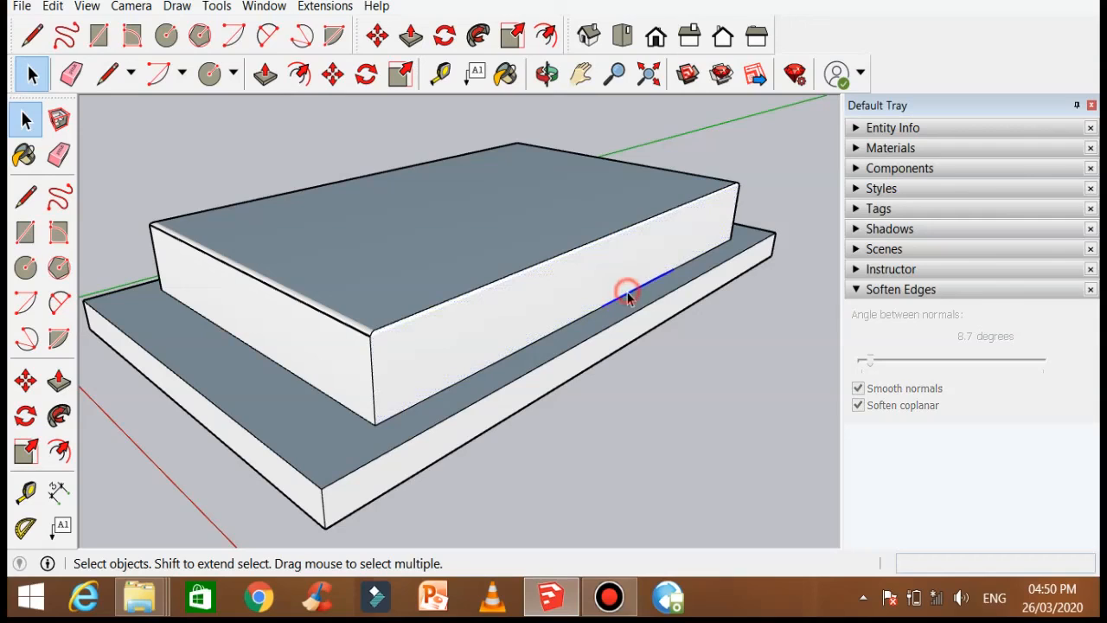
pyautogui.click(703, 256)
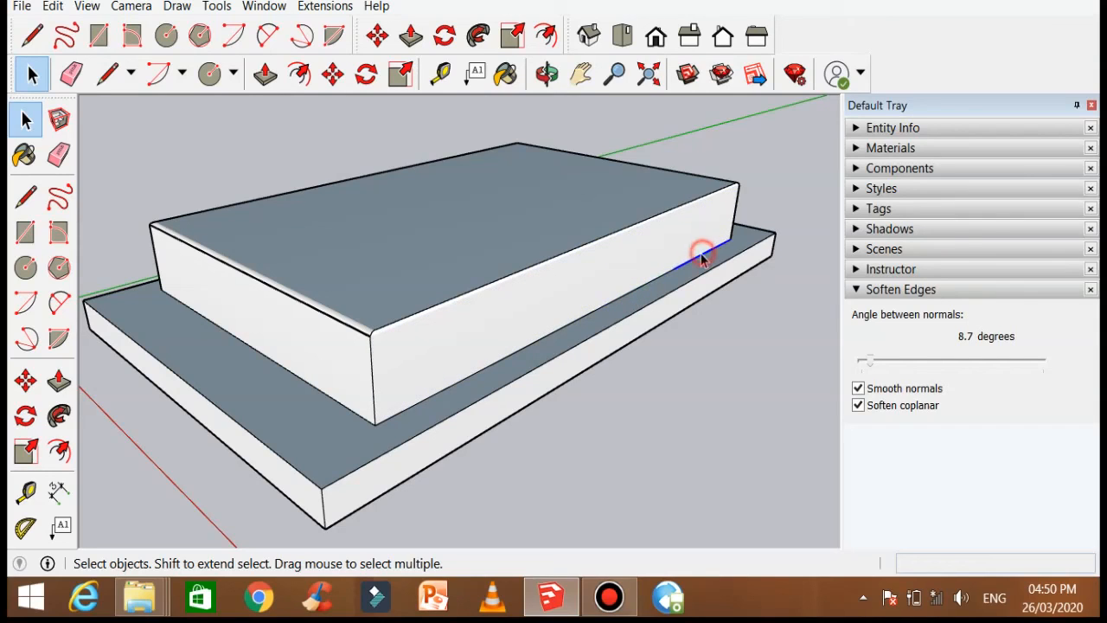
# Step: Draw vertical lines from each division point up the box's front face to its top edge
pyautogui.click(112, 80)
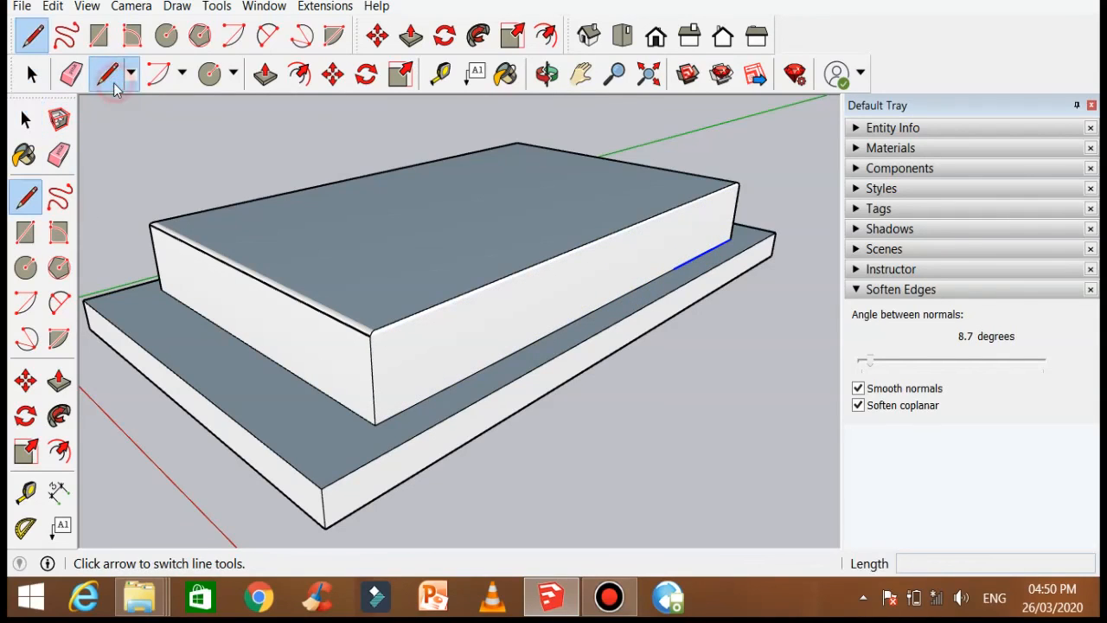
pyautogui.click(507, 356)
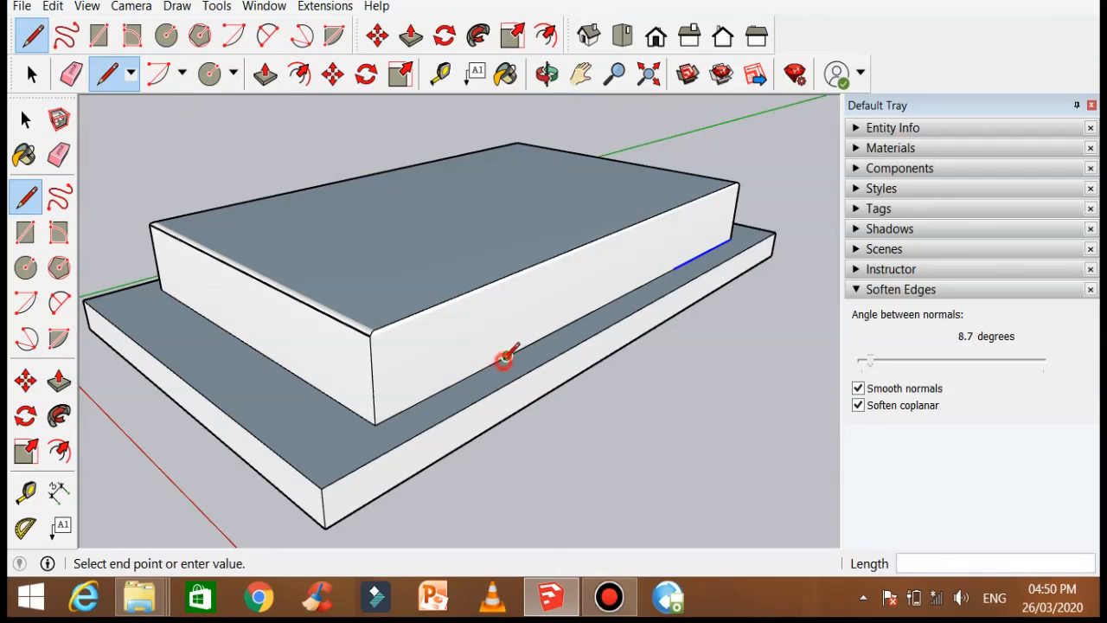
pyautogui.click(509, 278)
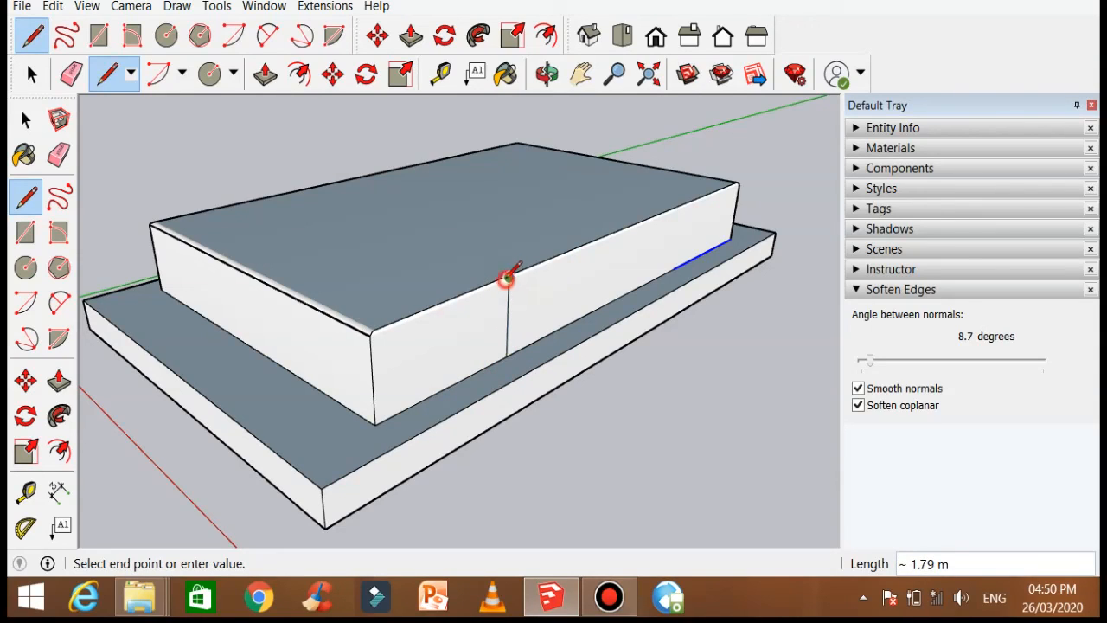
pyautogui.press('Escape')
pyautogui.click(602, 305)
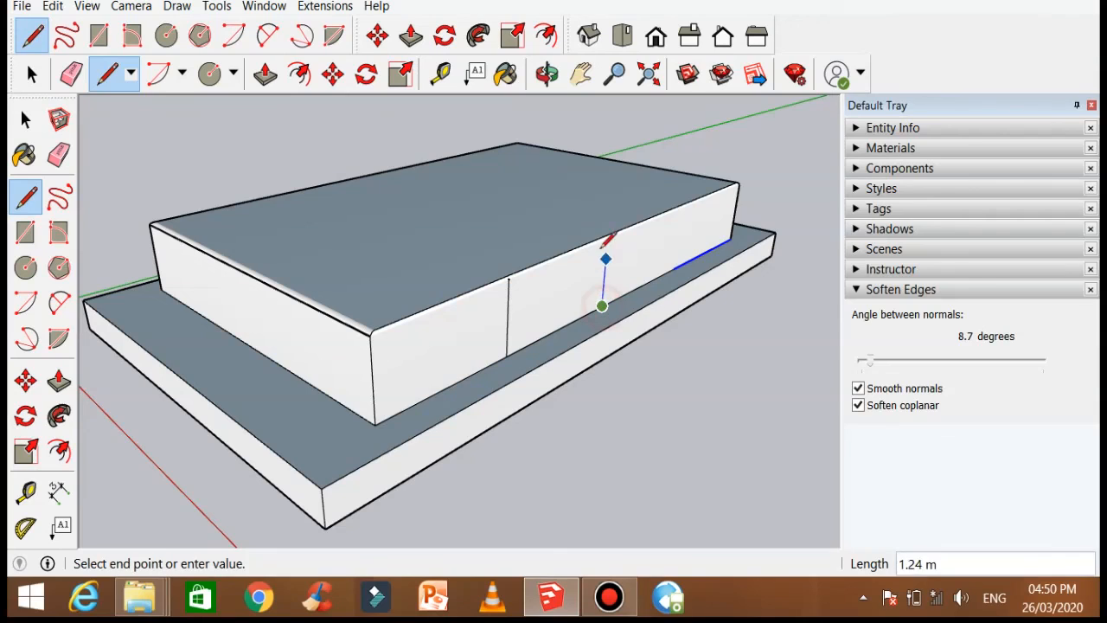
pyautogui.click(607, 238)
pyautogui.click(674, 269)
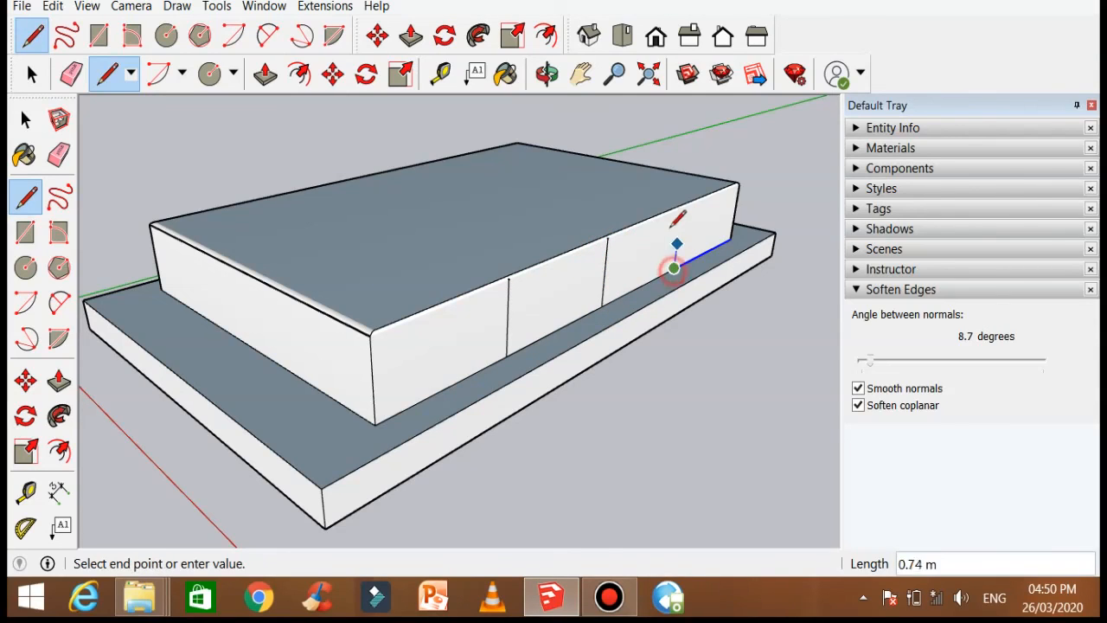
pyautogui.click(681, 208)
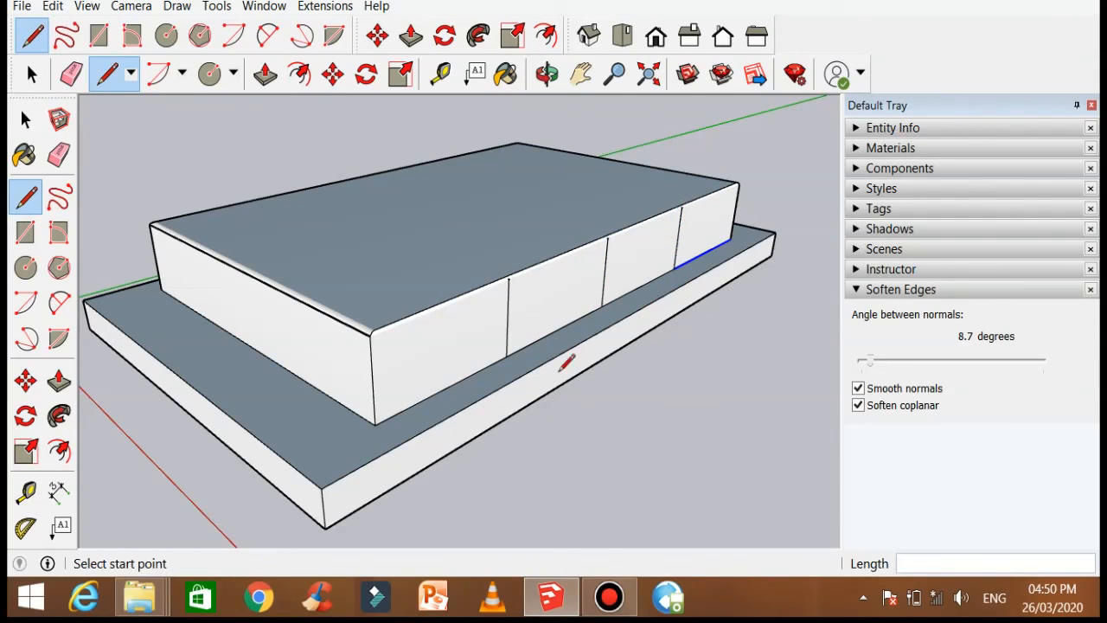
pyautogui.click(611, 598)
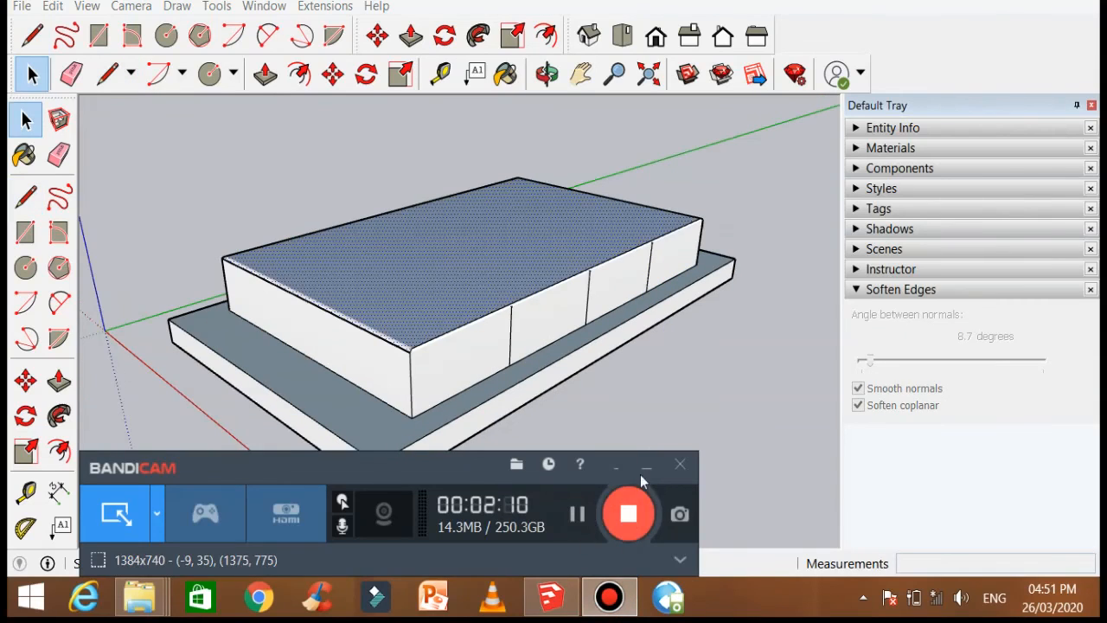
pyautogui.click(647, 468)
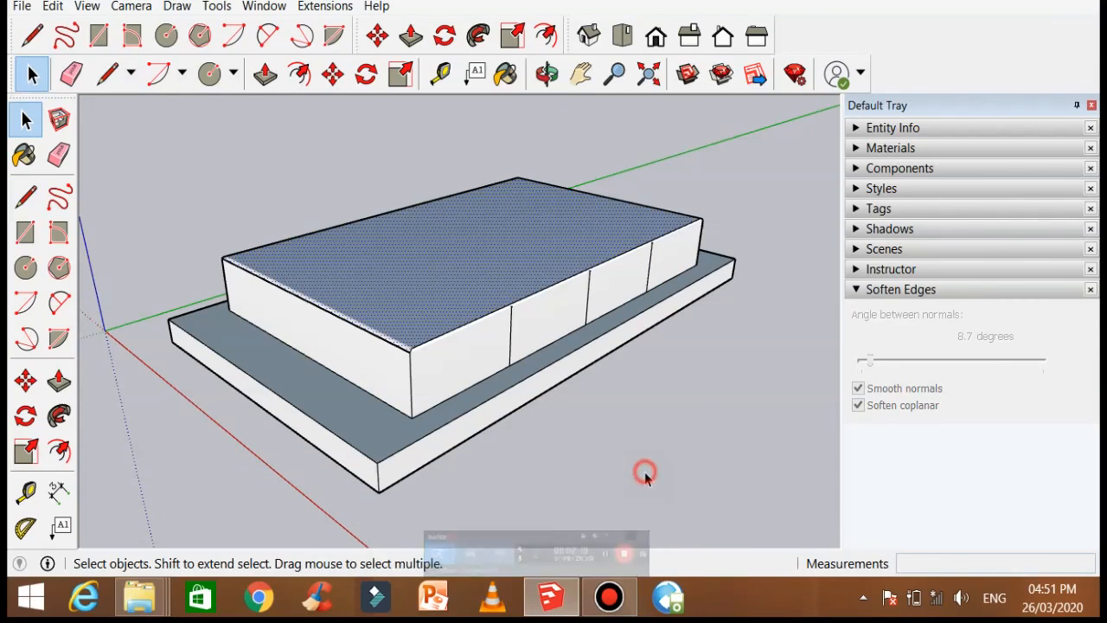
# Step: Reverse the orientation of the box's top face
pyautogui.click(597, 416)
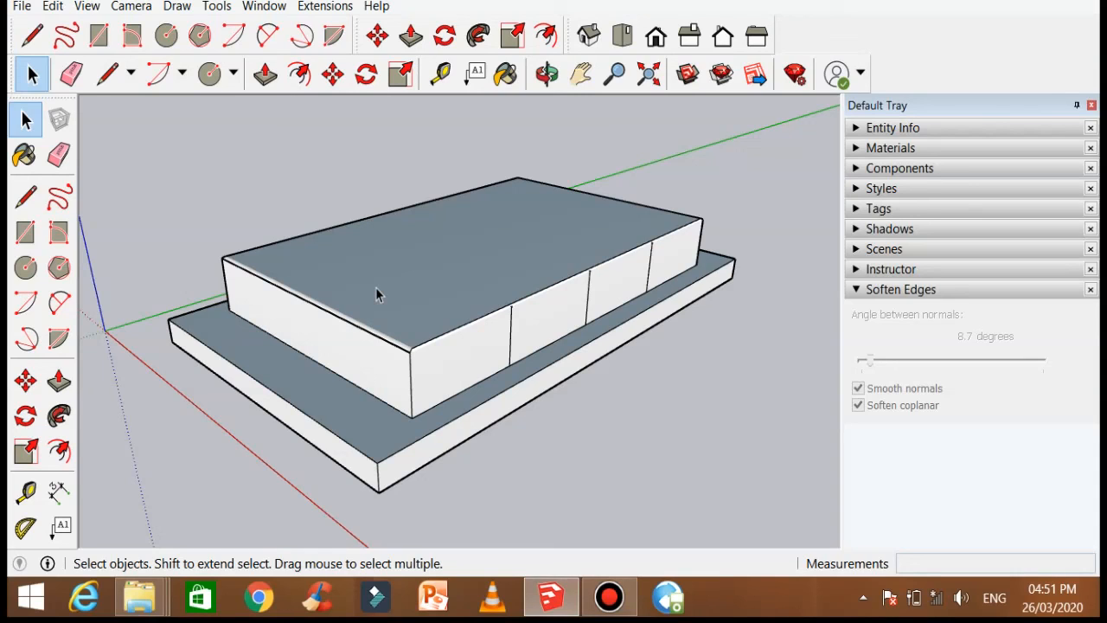
pyautogui.click(399, 263)
pyautogui.rightClick(400, 270)
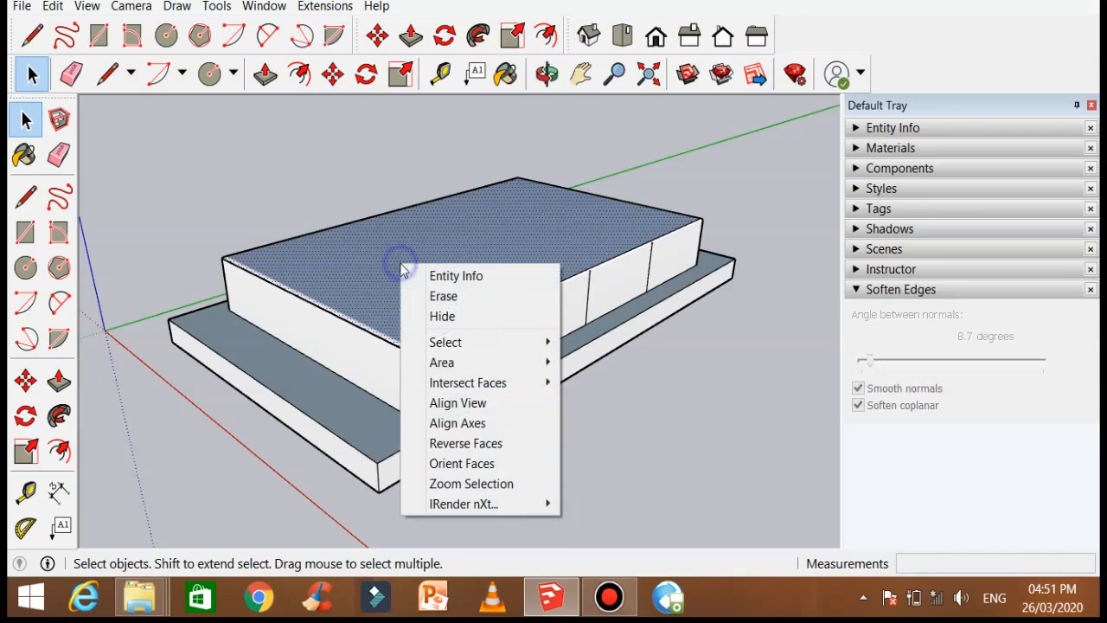
pyautogui.click(485, 446)
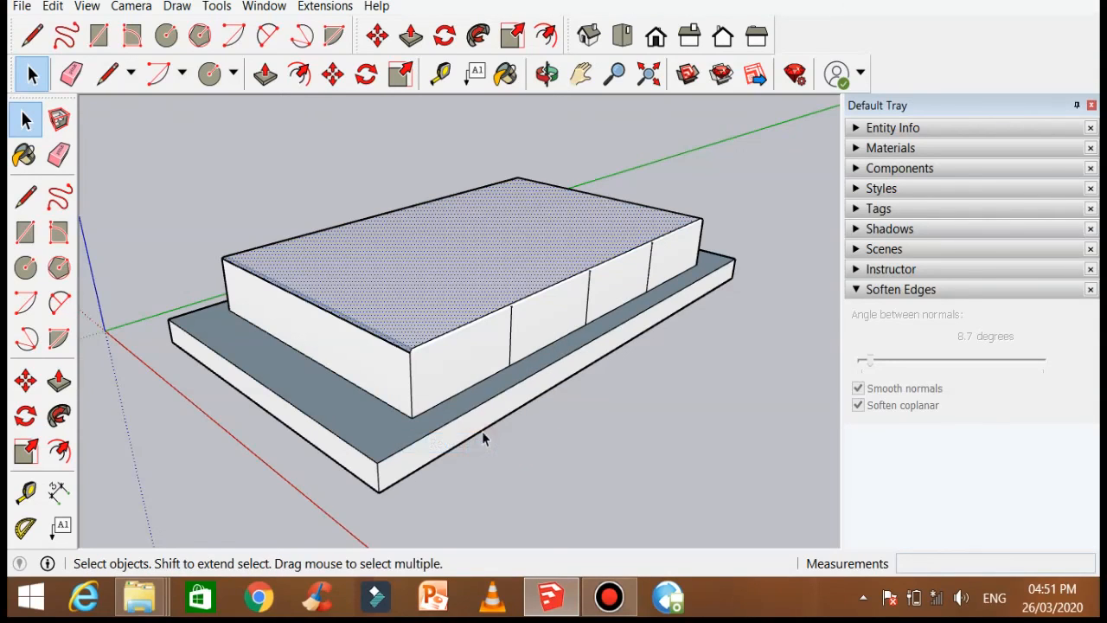